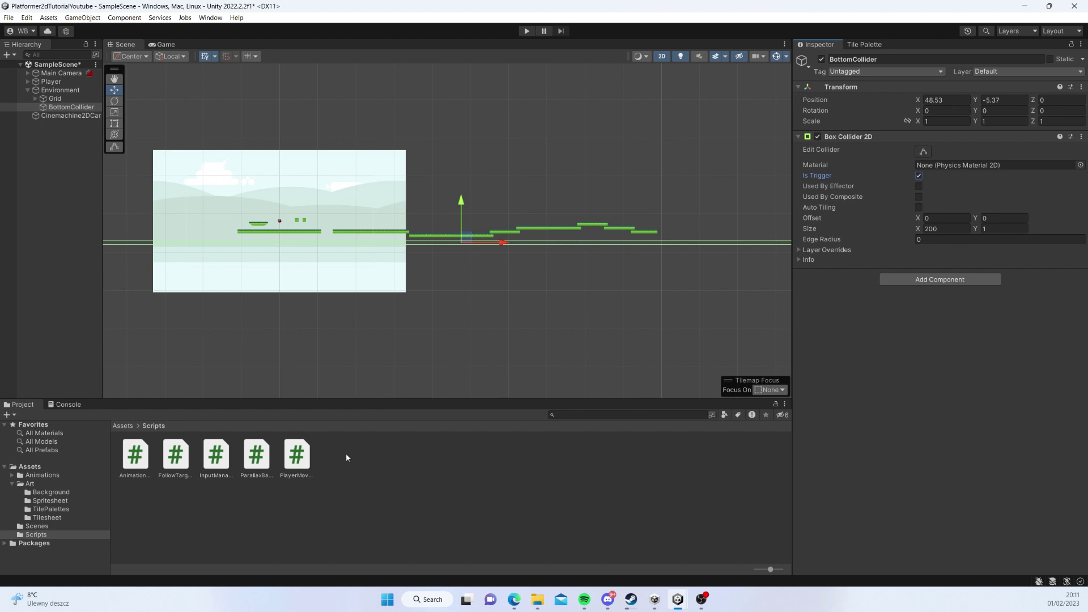
Step: Open the PlayerMovement script in Rider and review its code, ending with the IsGrounded method
{"action": "left_click", "coordinate": [338, 360]}
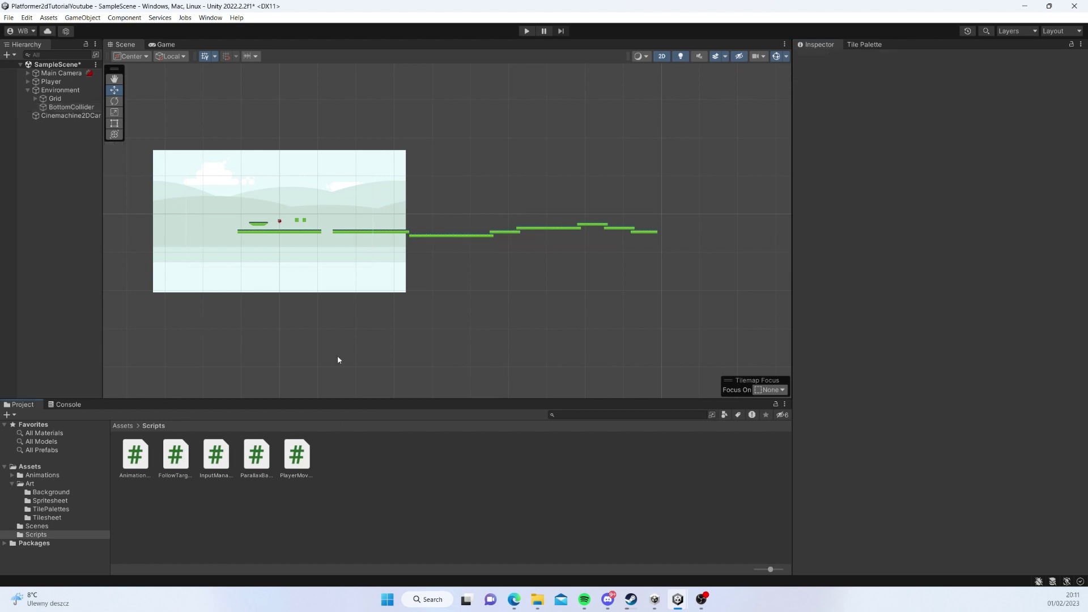
{"action": "double_click", "coordinate": [296, 455]}
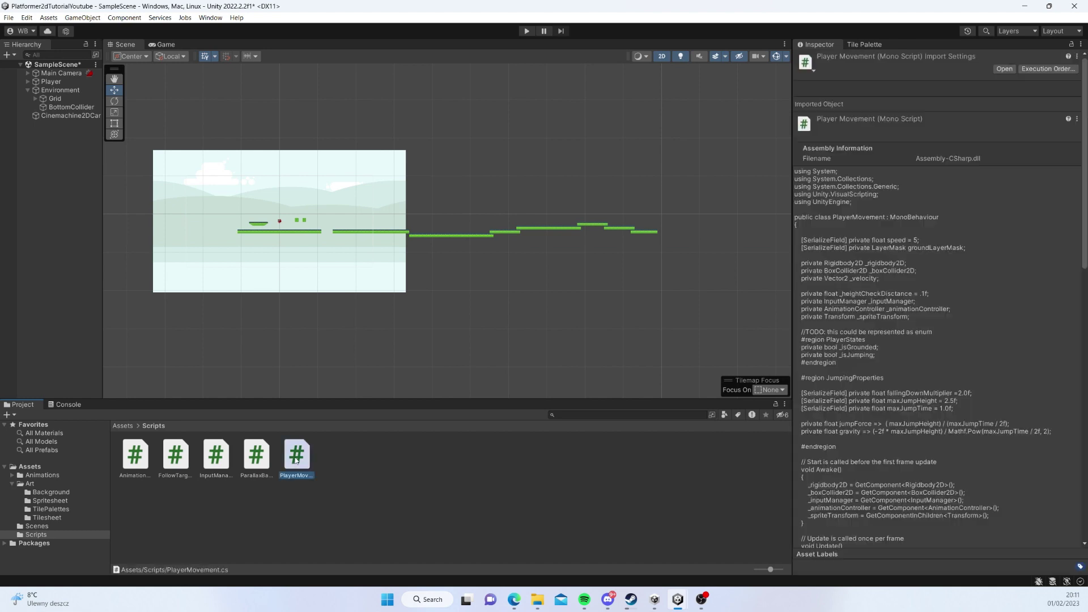
{"action": "scroll", "coordinate": [420, 299], "scroll_direction": "down", "scroll_amount": 20}
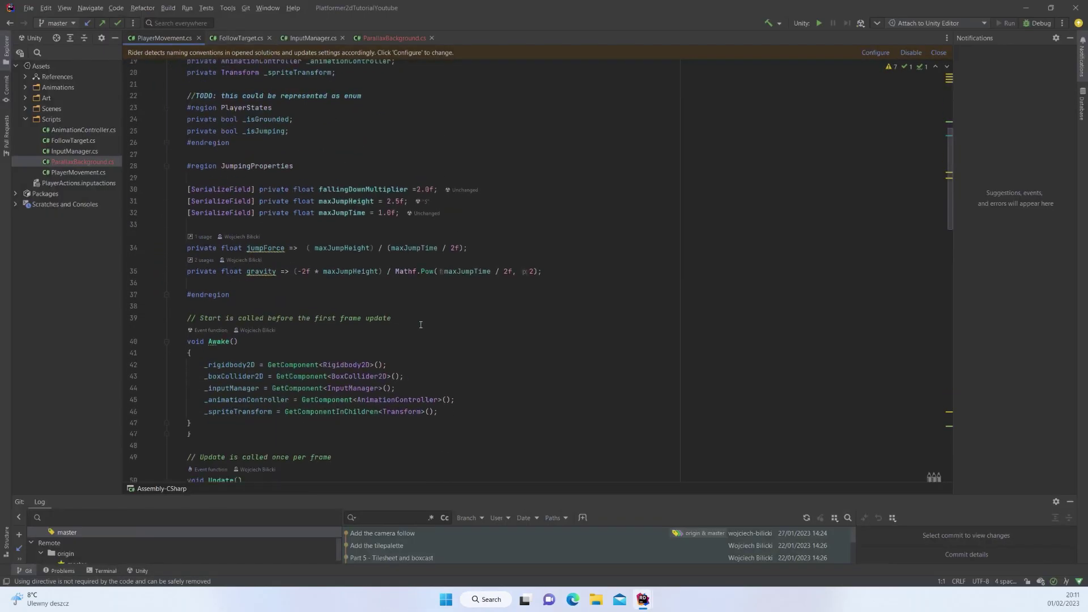
{"action": "scroll", "coordinate": [414, 331], "scroll_direction": "down", "scroll_amount": 4}
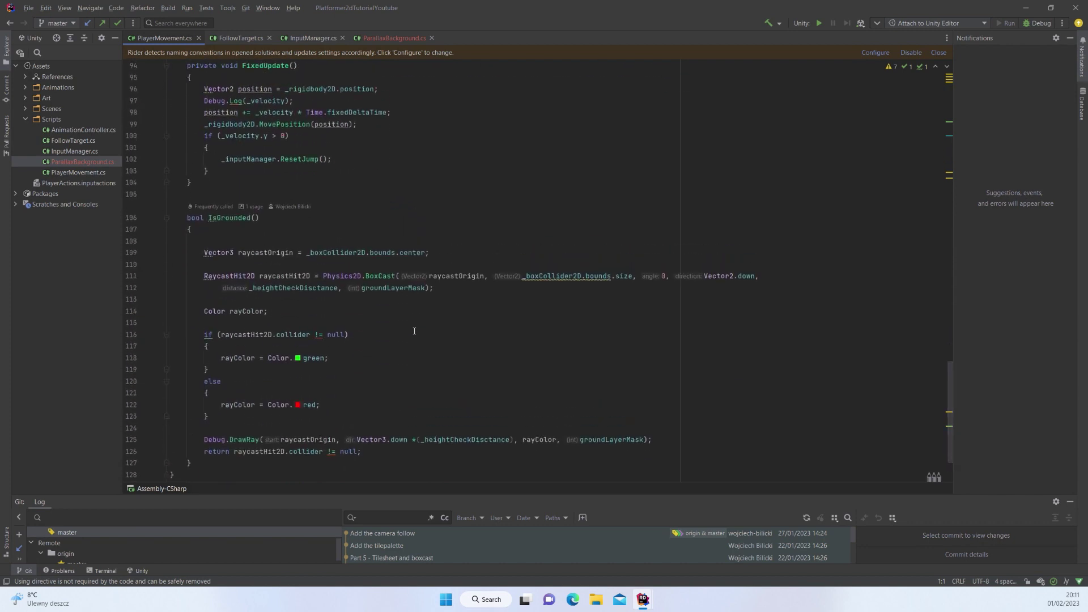
{"action": "scroll", "coordinate": [414, 331], "scroll_direction": "up", "scroll_amount": 20}
{"action": "scroll", "coordinate": [387, 322], "scroll_direction": "up", "scroll_amount": 5}
{"action": "scroll", "coordinate": [283, 268], "scroll_direction": "down", "scroll_amount": 5}
{"action": "scroll", "coordinate": [282, 268], "scroll_direction": "down", "scroll_amount": 20}
{"action": "scroll", "coordinate": [281, 271], "scroll_direction": "up", "scroll_amount": 20}
{"action": "scroll", "coordinate": [281, 272], "scroll_direction": "up", "scroll_amount": 2}
{"action": "scroll", "coordinate": [228, 160], "scroll_direction": "down", "scroll_amount": 20}
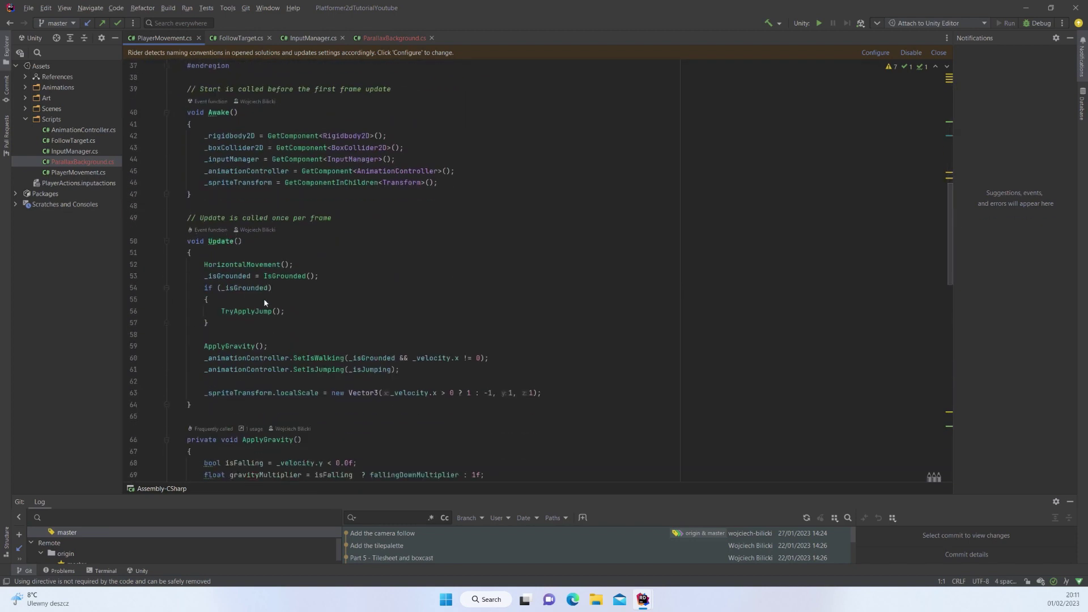
{"action": "scroll", "coordinate": [265, 302], "scroll_direction": "down", "scroll_amount": 2}
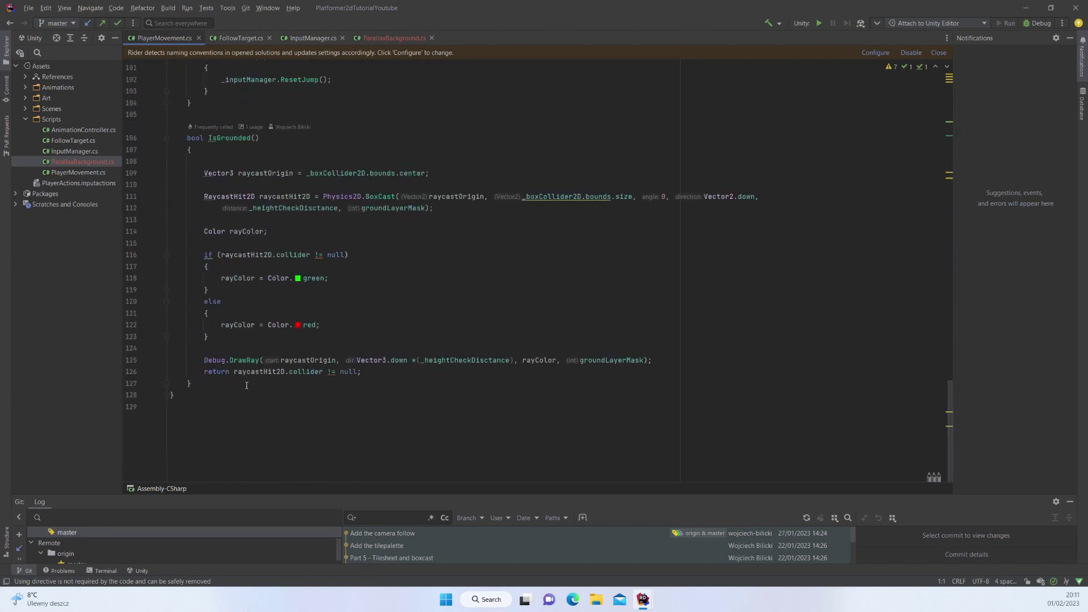
{"action": "left_click_drag", "start_coordinate": [203, 385], "coordinate": [183, 138]}
{"action": "left_click", "coordinate": [196, 385]}
{"action": "left_click_drag", "start_coordinate": [195, 384], "coordinate": [187, 125]}
{"action": "left_click", "coordinate": [271, 209]}
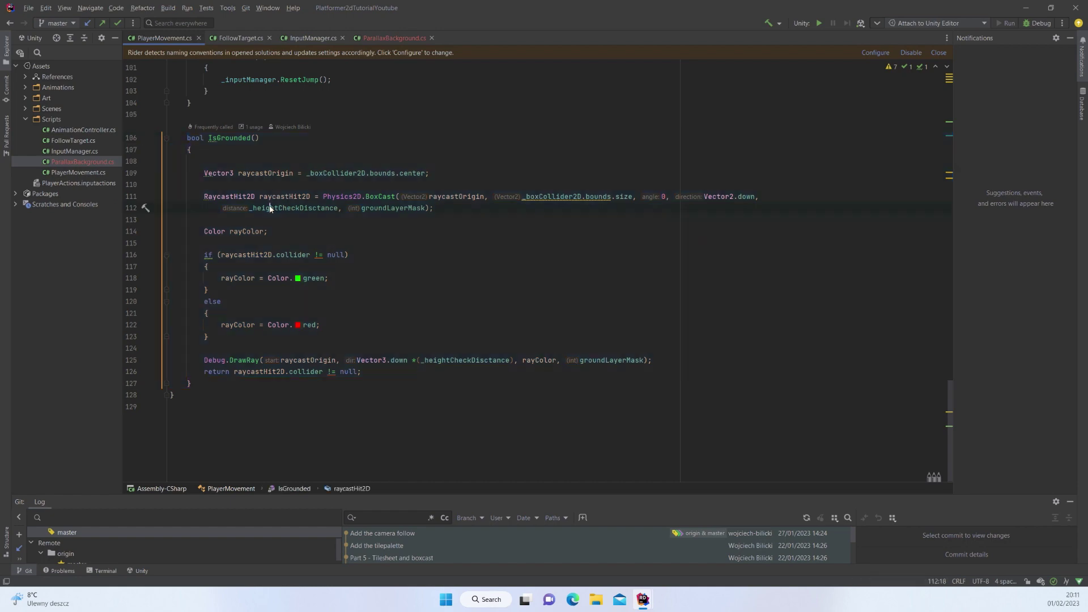
Step: Switch to Unity and create a C# script named PlayerManager in the Scripts folder
{"action": "key", "text": "alt+Tab"}
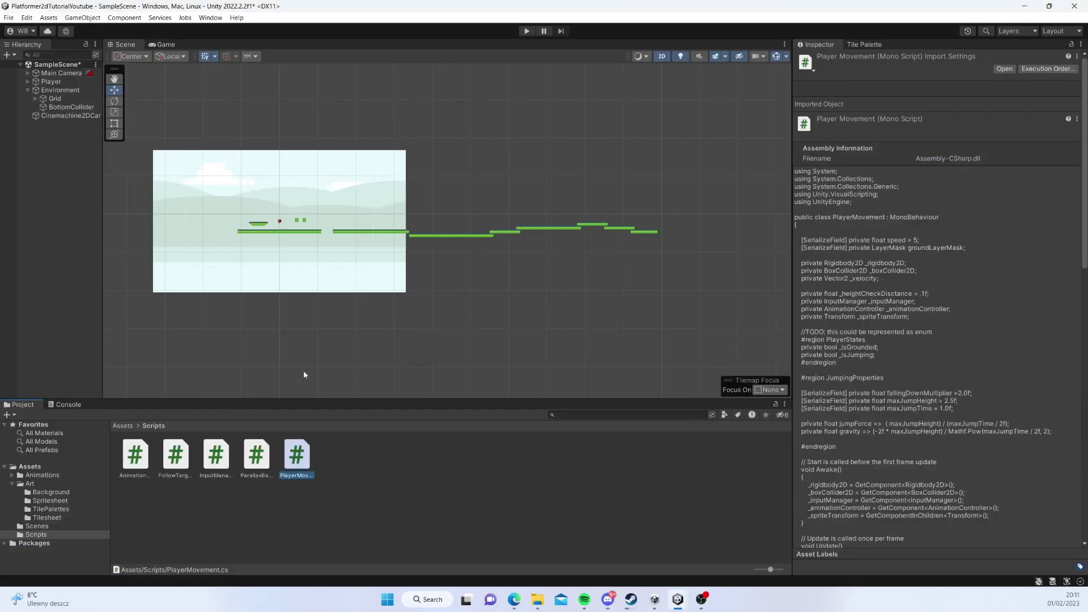
{"action": "right_click", "coordinate": [338, 460]}
{"action": "mouse_move", "coordinate": [435, 191]}
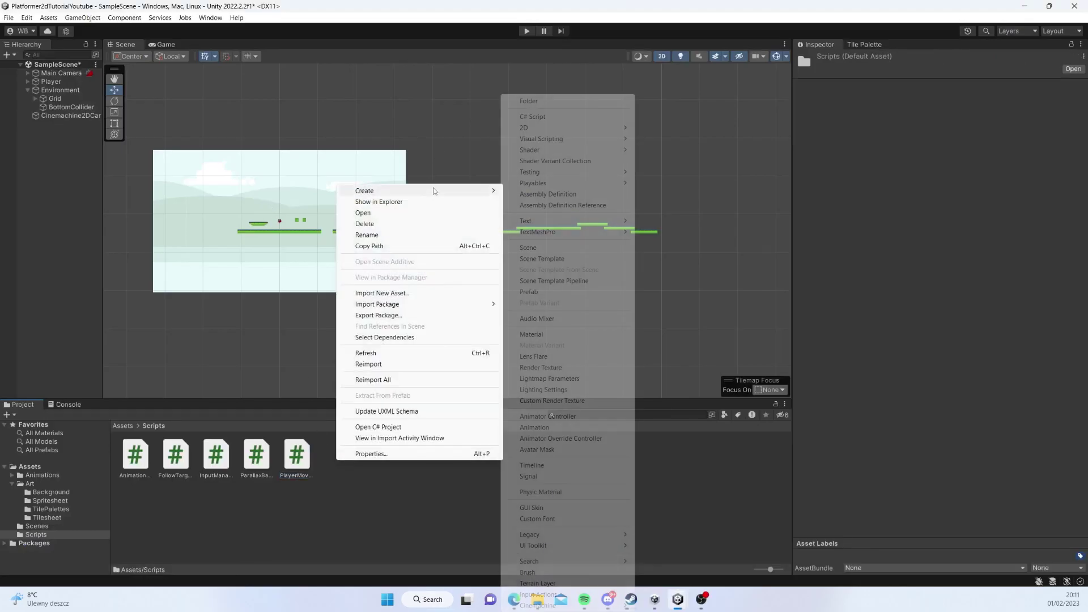
{"action": "left_click", "coordinate": [564, 118]}
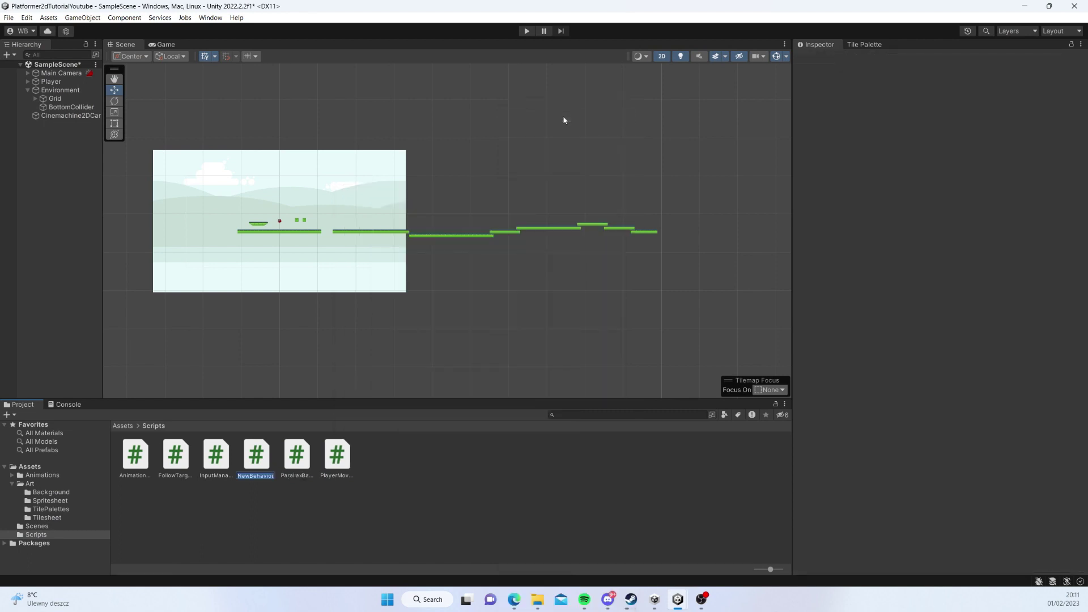
{"action": "type", "text": "PlayerManager"}
{"action": "key", "text": "Return"}
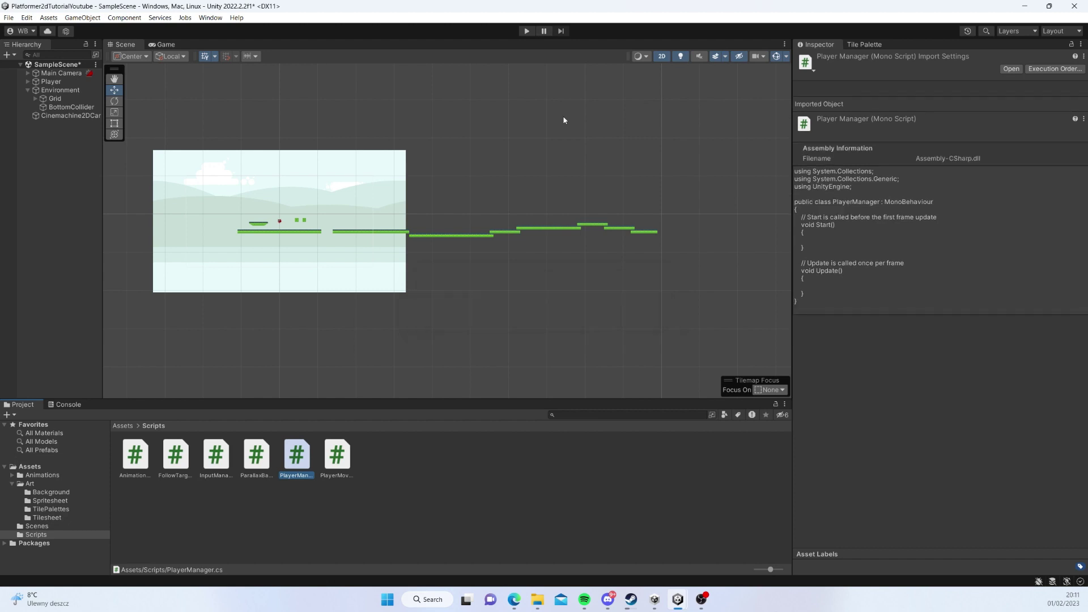
Step: Open the PlayerManager script in Rider and delete its default Start and Update methods with their comments
{"action": "left_click", "coordinate": [356, 448]}
{"action": "left_click", "coordinate": [299, 456]}
{"action": "double_click", "coordinate": [296, 455]}
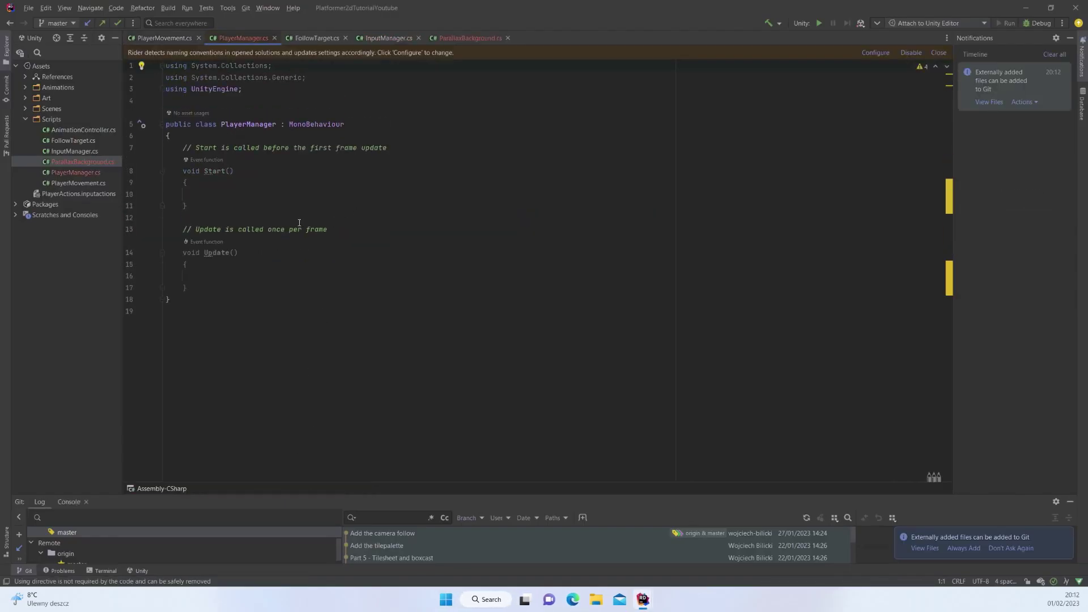
{"action": "left_click_drag", "start_coordinate": [208, 287], "coordinate": [169, 146]}
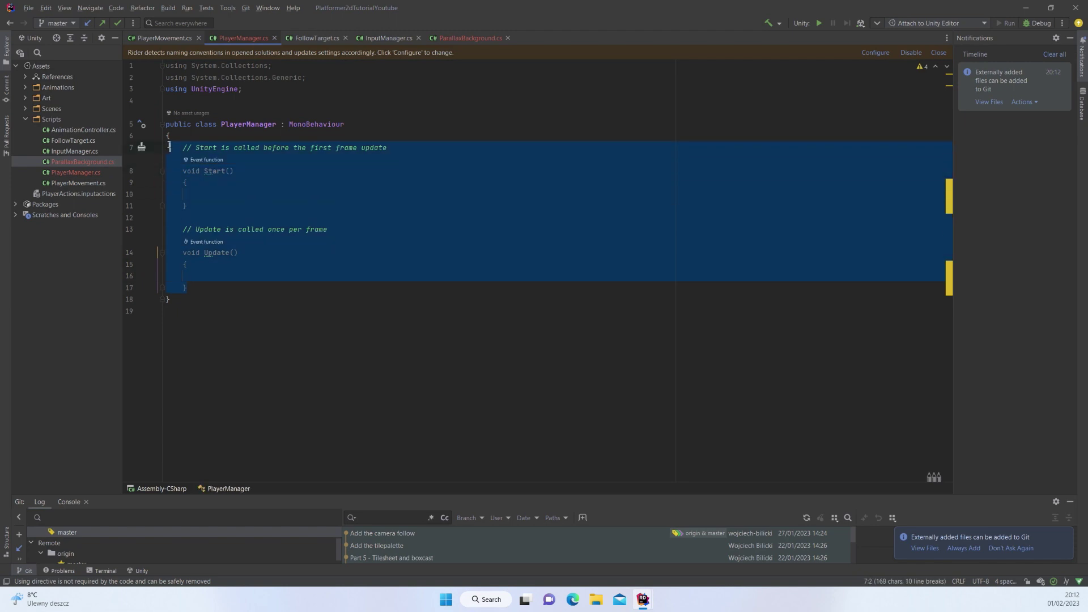
{"action": "key", "text": "BackSpace"}
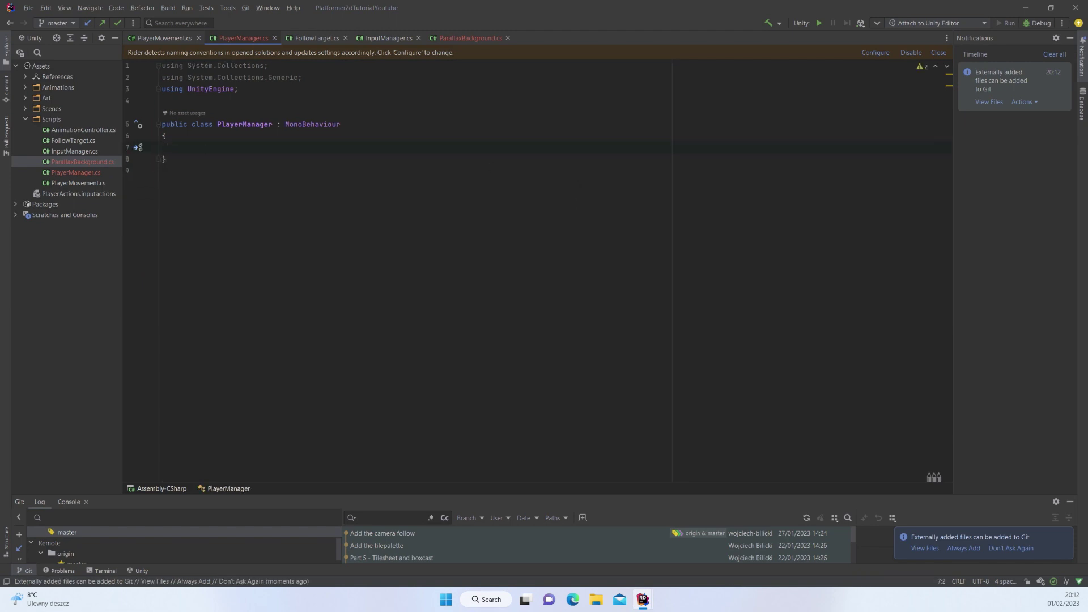
Step: Add a private OnTriggerEnter2D(Collider2D col) event method with an empty body to the PlayerManager class
{"action": "key", "text": "Return"}
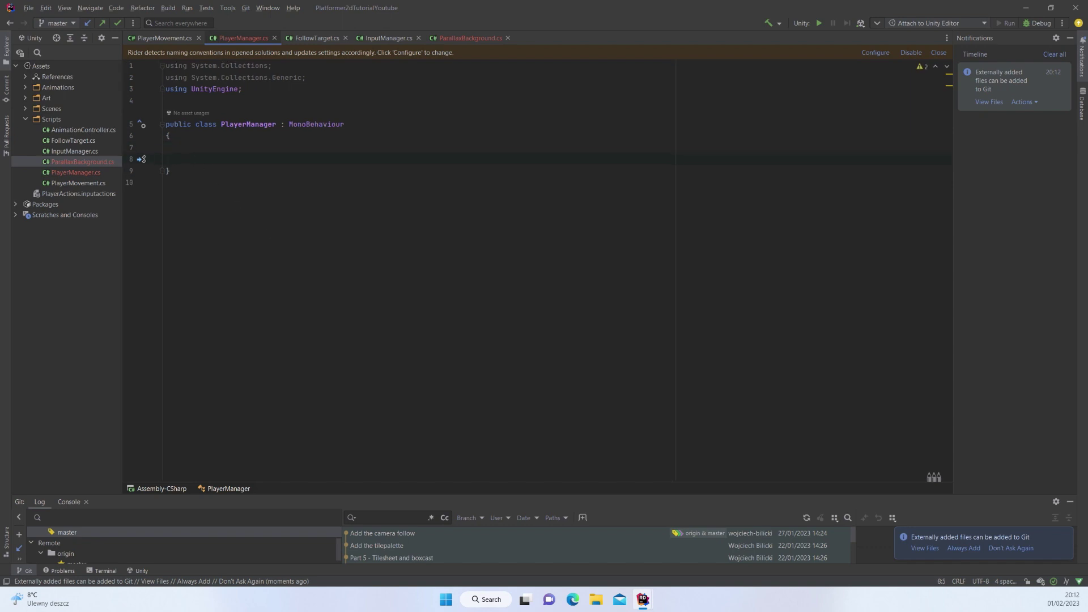
{"action": "type", "text": "Ont"}
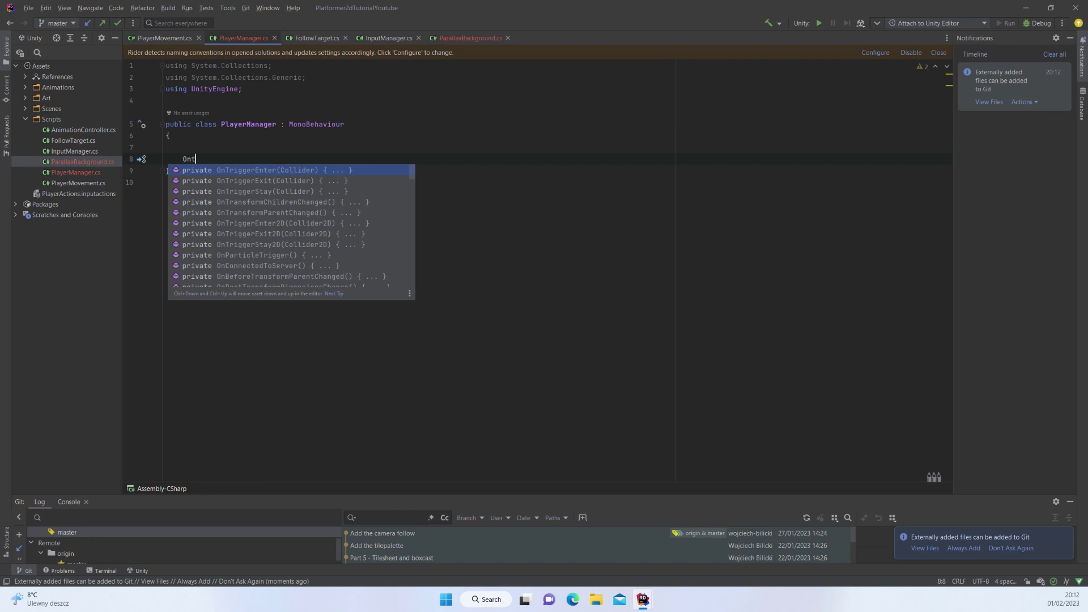
{"action": "key", "text": "Down"}
{"action": "key", "text": "Down"}
{"action": "key", "text": "Down"}
{"action": "key", "text": "Down"}
{"action": "key", "text": "Down"}
{"action": "key", "text": "Down"}
{"action": "key", "text": "Down"}
{"action": "key", "text": "Up"}
{"action": "key", "text": "Up"}
{"action": "key", "text": "Return"}
{"action": "key", "text": "BackSpace"}
Step: Log the message "Die" with Debug.Log inside OnTriggerEnter2D
{"action": "type", "text": "Debug"}
{"action": "type", "text": ".Log"}
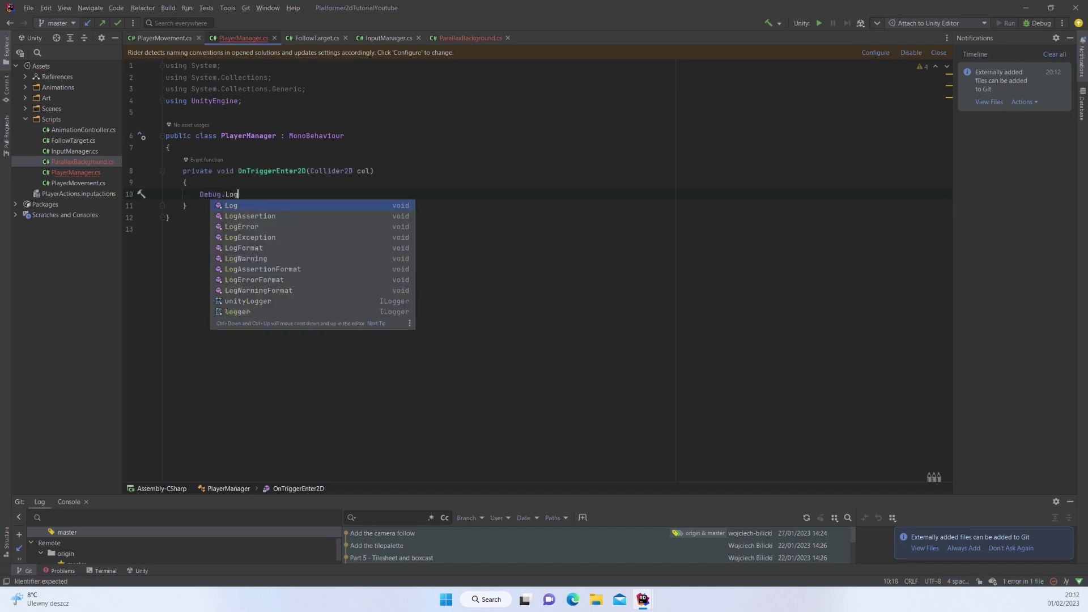
{"action": "key", "text": "Return"}
{"action": "type", "text": "\"Die\");"}
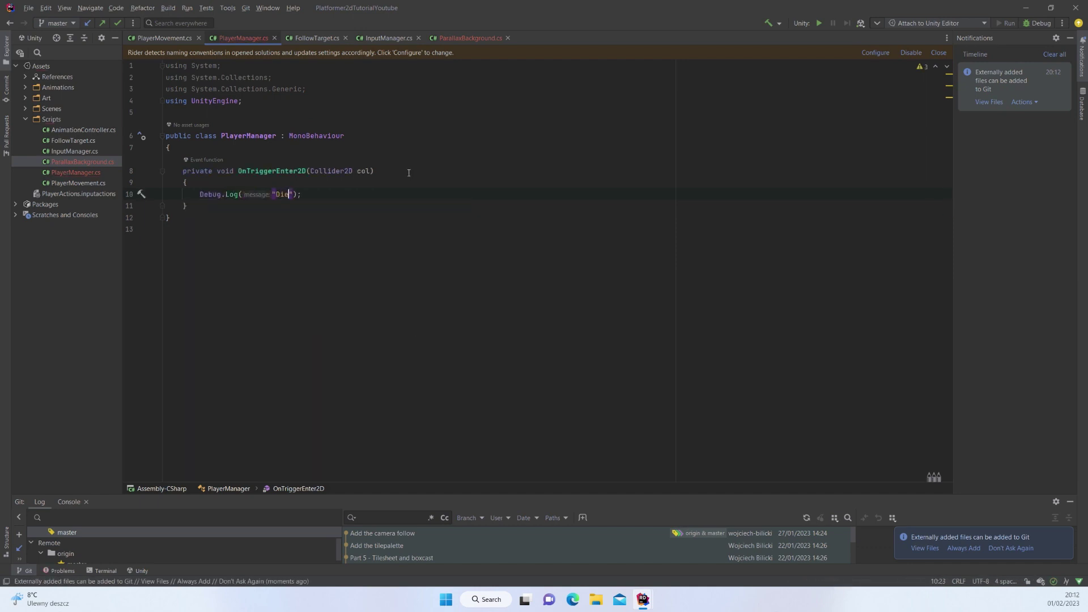
{"action": "left_click", "coordinate": [409, 173]}
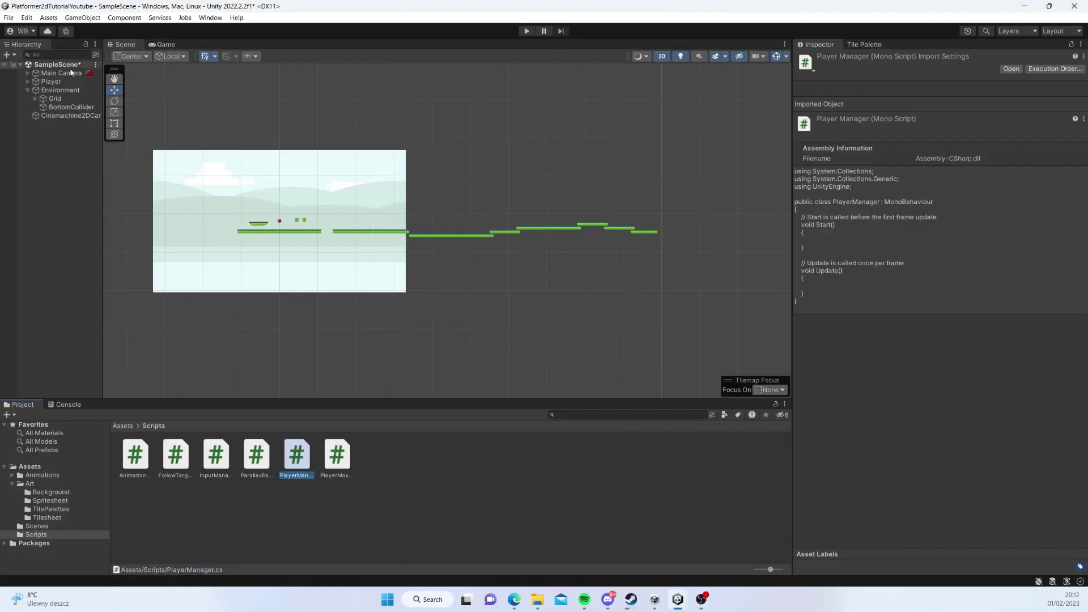
Step: Run the game in Unity briefly with the console shown, and stop it
{"action": "left_click", "coordinate": [68, 404]}
{"action": "left_click", "coordinate": [525, 31]}
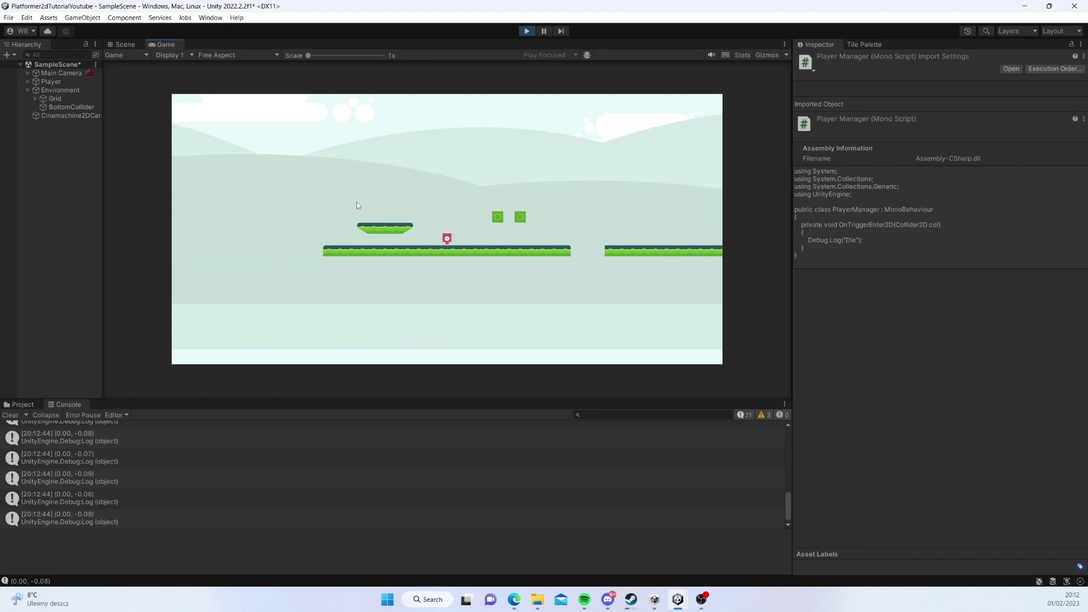
{"action": "left_click", "coordinate": [524, 31]}
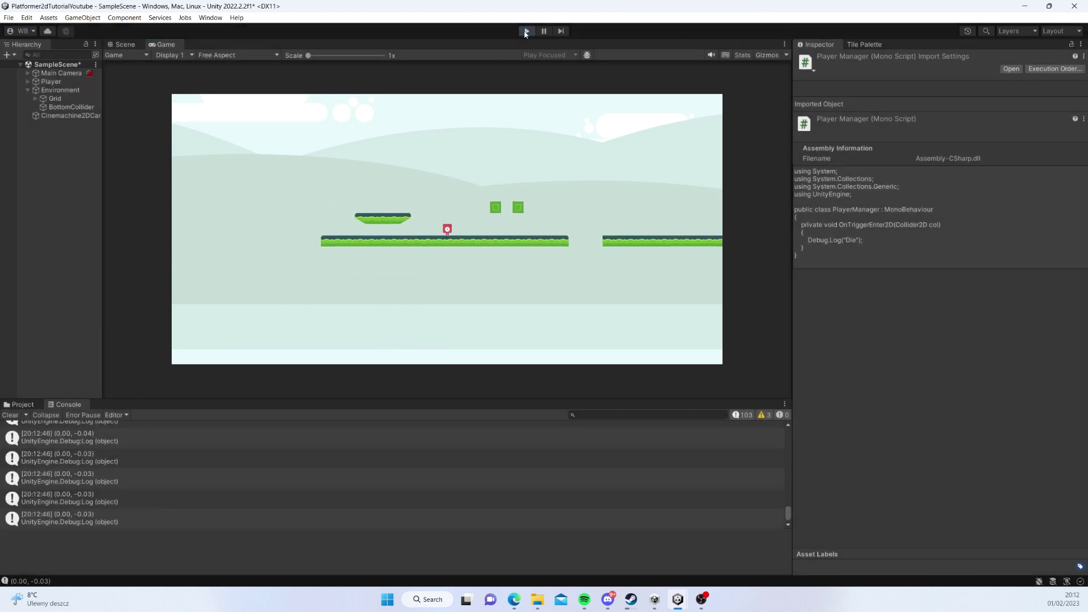
Step: Look for the source of the repeated console log in the ParallaxBackground script and in a log entry's details
{"action": "key", "text": "alt+Tab"}
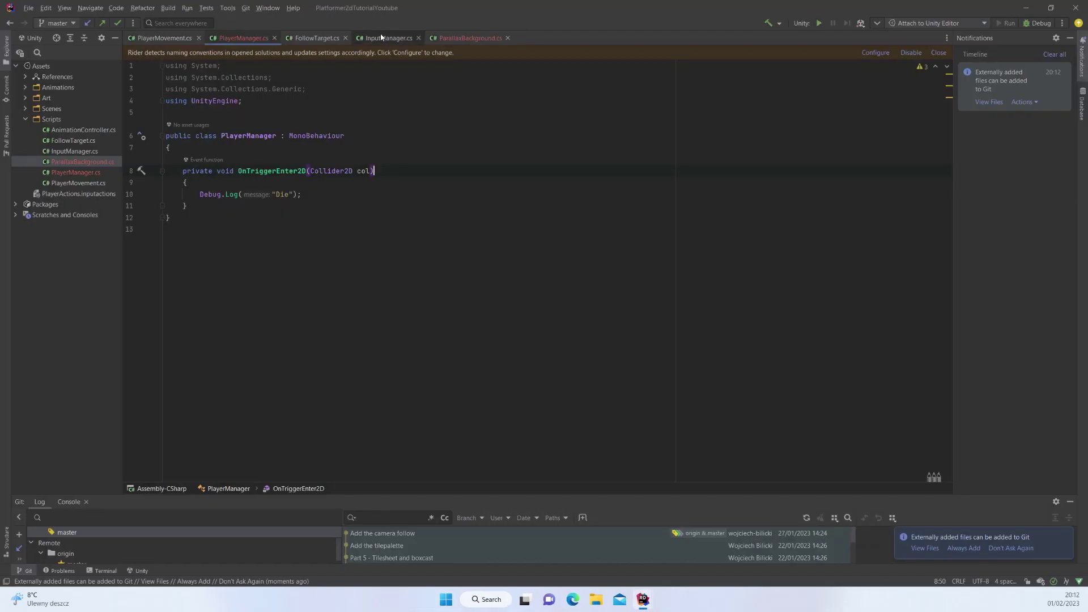
{"action": "left_click", "coordinate": [458, 36]}
{"action": "scroll", "coordinate": [289, 318], "scroll_direction": "down", "scroll_amount": 5}
{"action": "scroll", "coordinate": [290, 272], "scroll_direction": "up", "scroll_amount": 3}
{"action": "scroll", "coordinate": [291, 266], "scroll_direction": "up", "scroll_amount": 4}
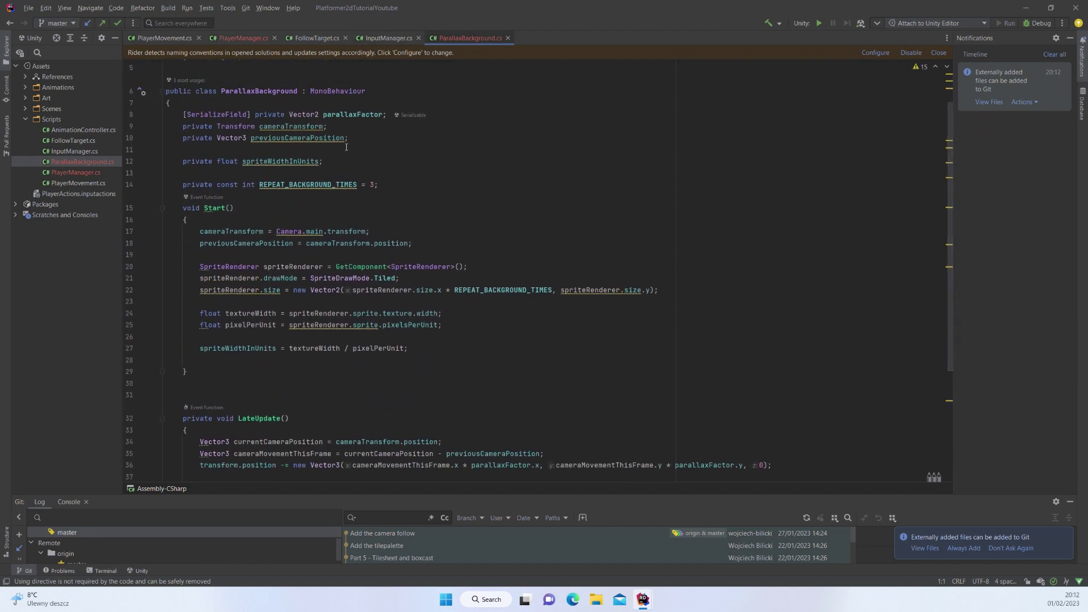
{"action": "key", "text": "alt+Tab"}
{"action": "left_click", "coordinate": [50, 461]}
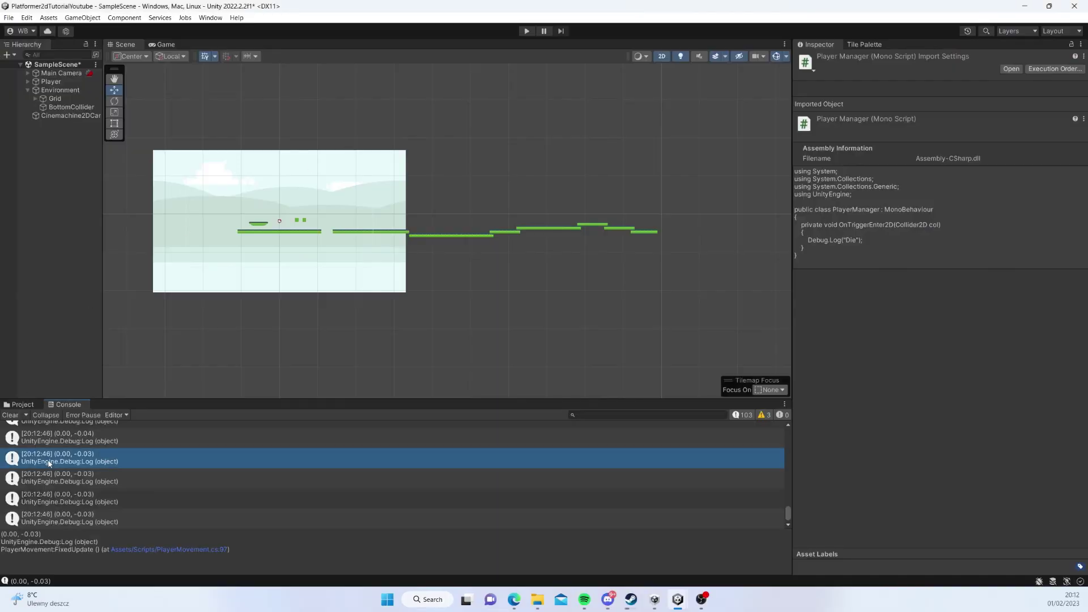
Step: Remove the Debug.Log(_velocity) line from FixedUpdate in the PlayerMovement script in Rider
{"action": "key", "text": "alt+Tab"}
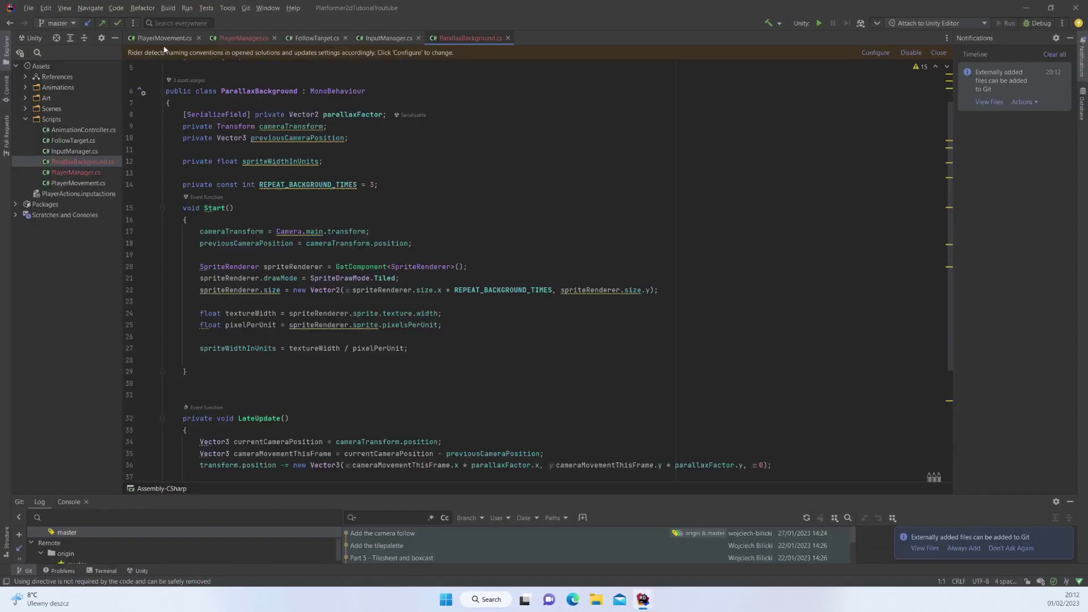
{"action": "left_click", "coordinate": [163, 38]}
{"action": "scroll", "coordinate": [319, 321], "scroll_direction": "up", "scroll_amount": 7}
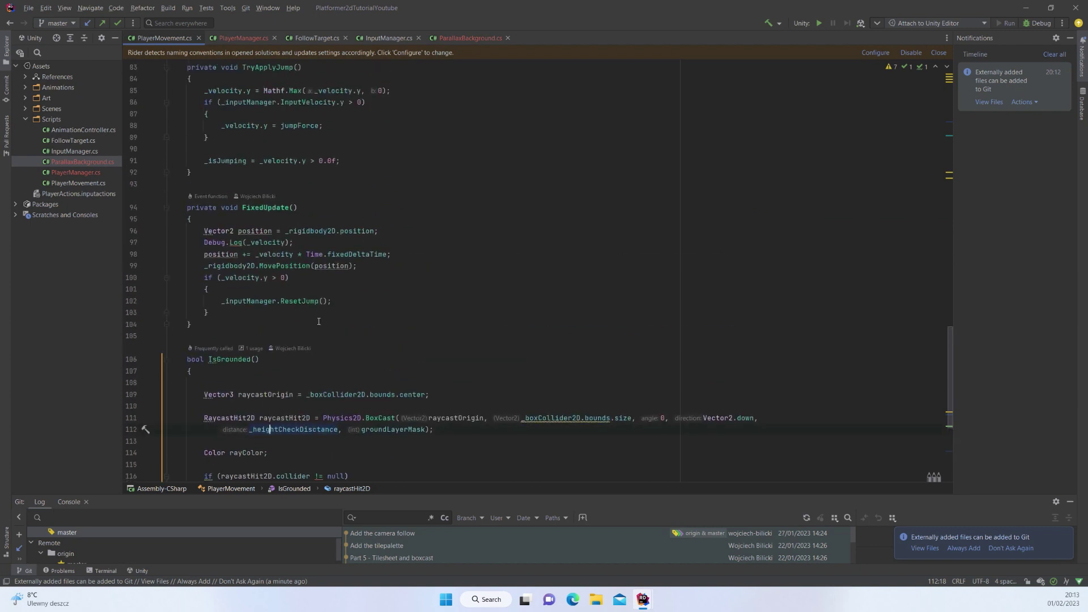
{"action": "left_click", "coordinate": [128, 237]}
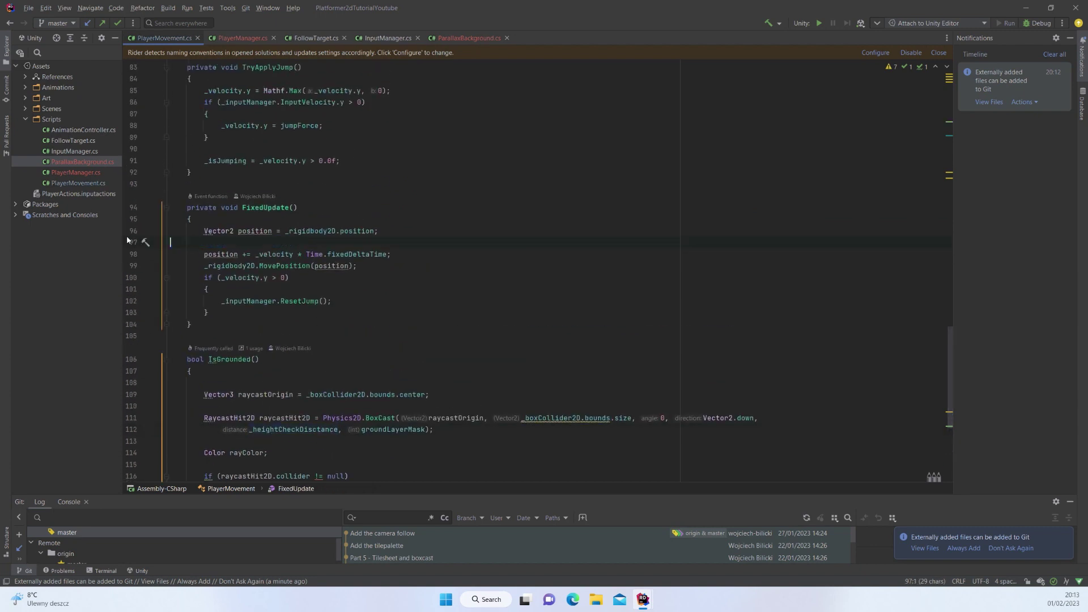
{"action": "key", "text": "BackSpace"}
{"action": "key", "text": "BackSpace"}
Step: Clear the Unity console, play-test moving the player into the gap between the platforms, and stop the game
{"action": "key", "text": "alt+Tab"}
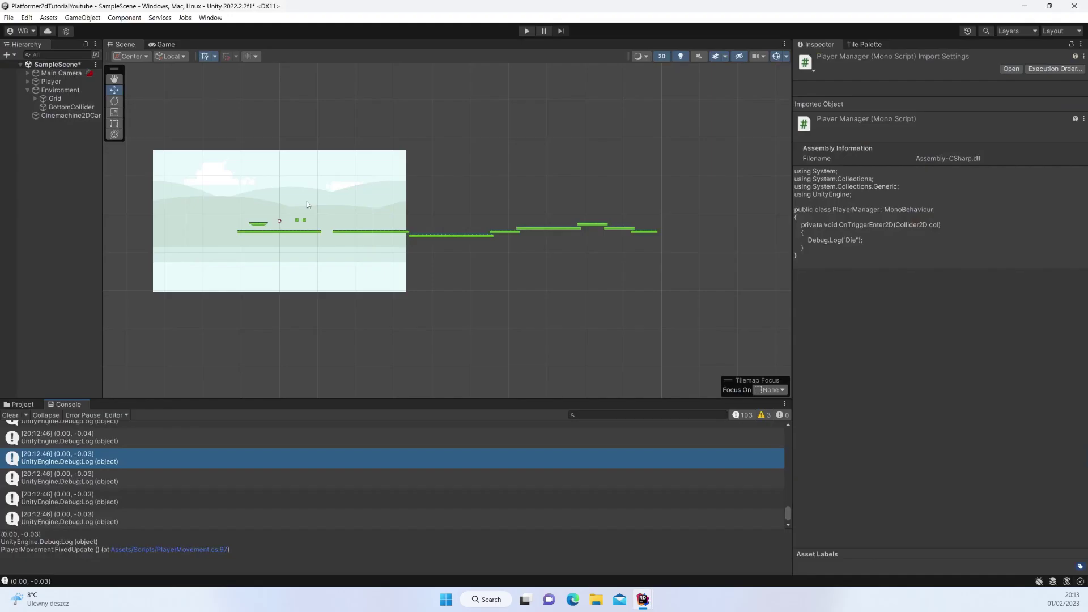
{"action": "left_click", "coordinate": [10, 415]}
{"action": "left_click", "coordinate": [525, 31]}
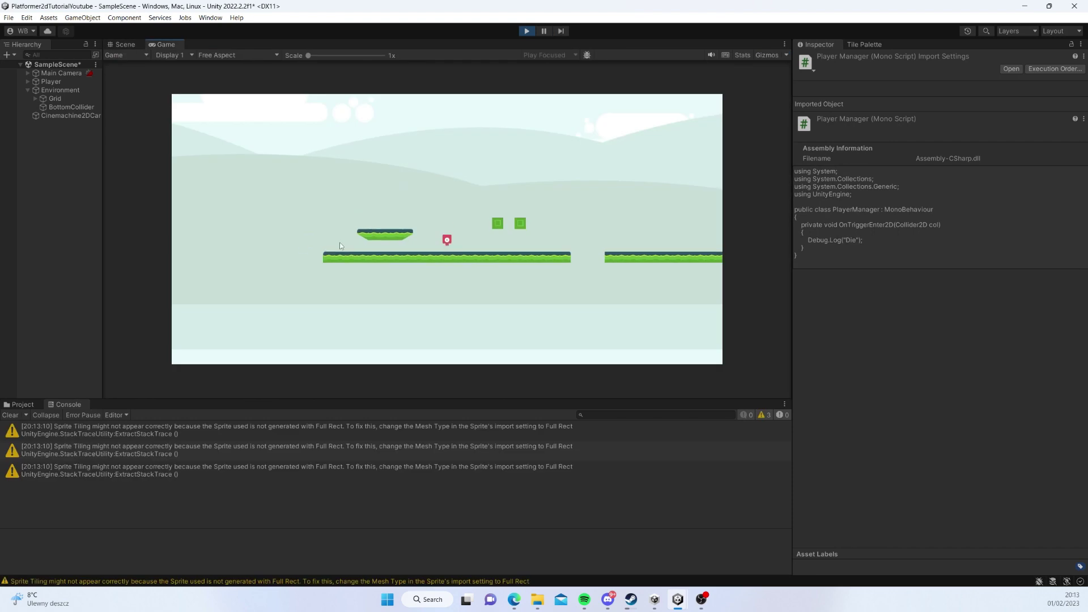
{"action": "key", "text": "Right"}
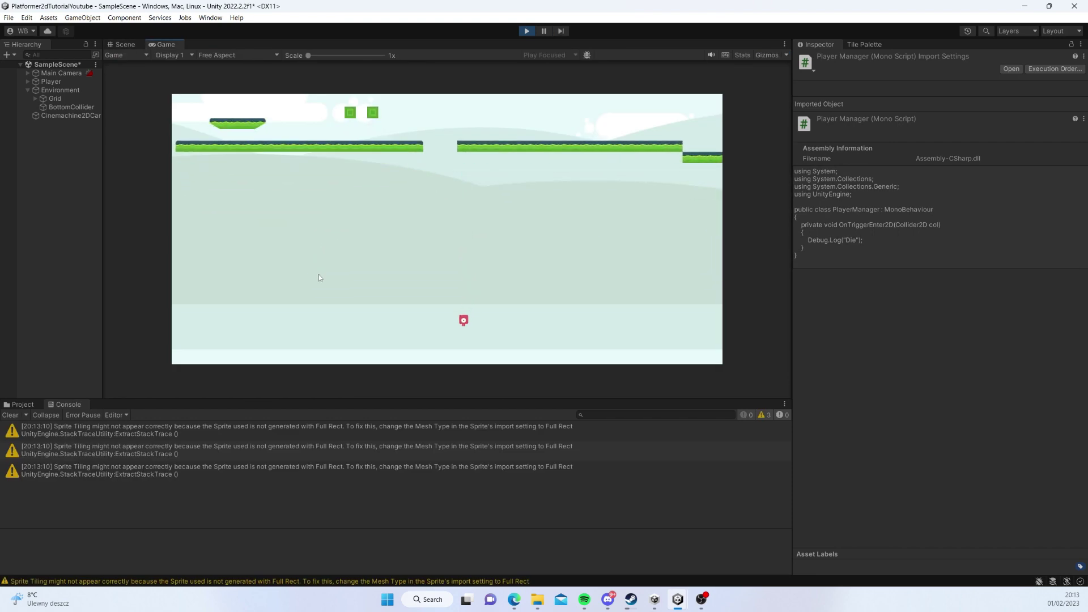
{"action": "left_click", "coordinate": [526, 31]}
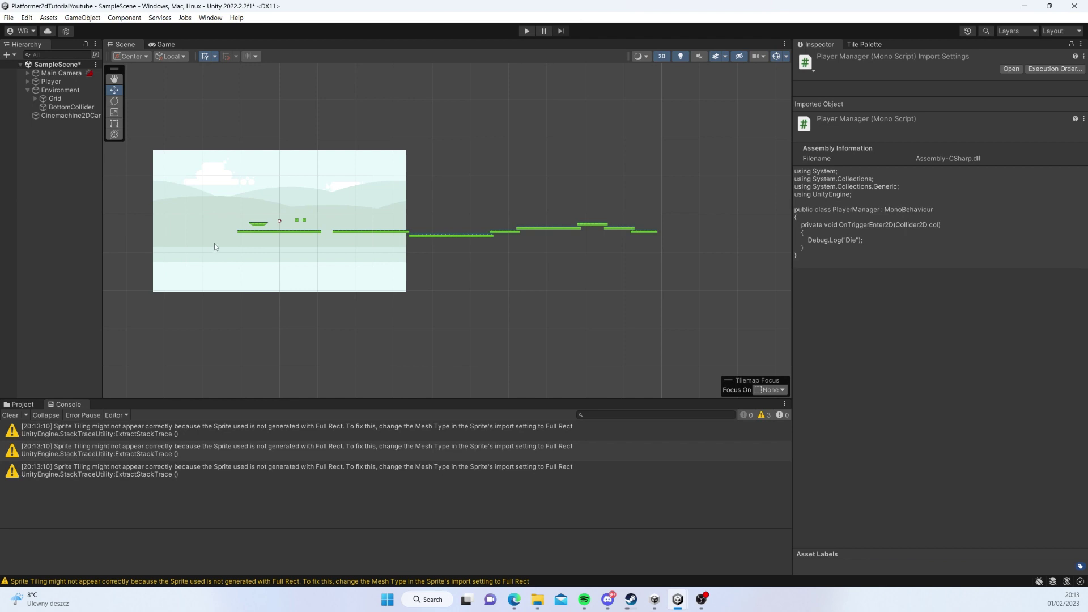
Step: Attach the PlayerManager script to the Player object and save the scene
{"action": "left_click", "coordinate": [50, 81]}
{"action": "left_click", "coordinate": [21, 405]}
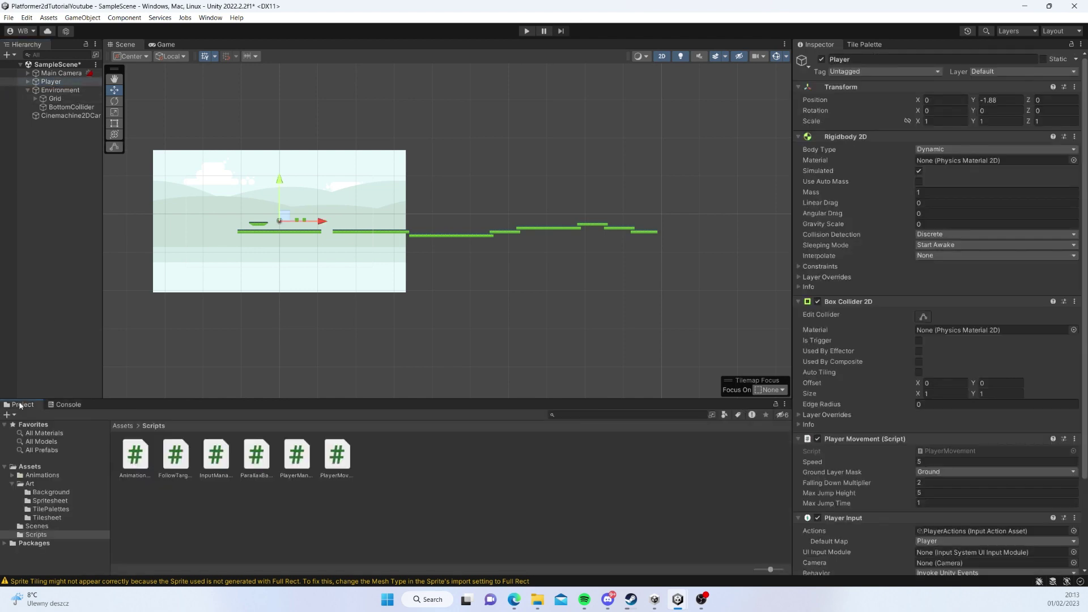
{"action": "scroll", "coordinate": [906, 453], "scroll_direction": "down", "scroll_amount": 5}
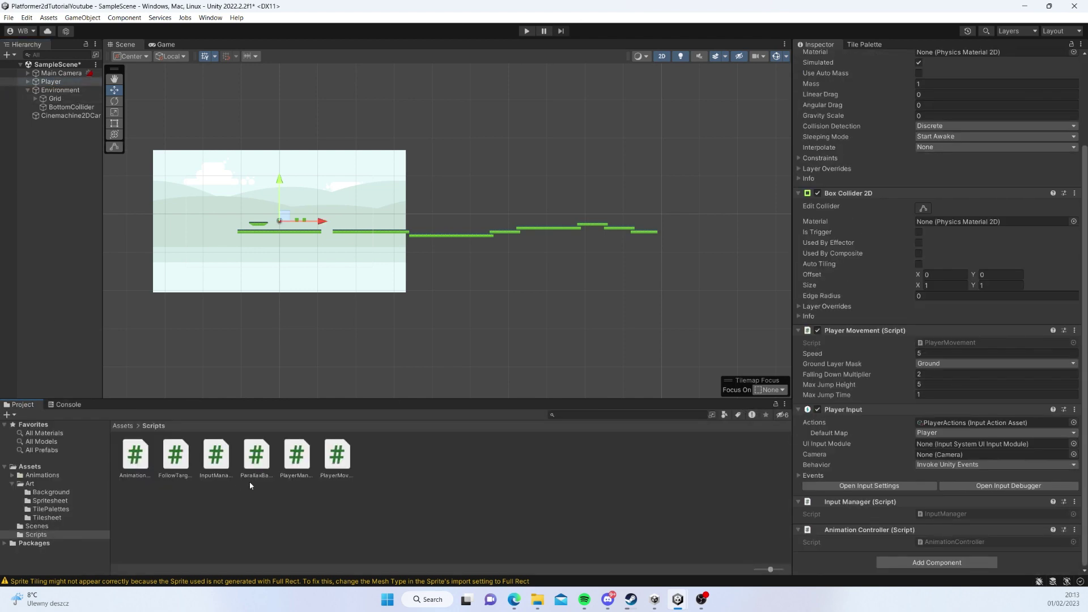
{"action": "left_click_drag", "start_coordinate": [293, 462], "coordinate": [49, 84]}
{"action": "key", "text": "ctrl+s"}
{"action": "scroll", "coordinate": [973, 498], "scroll_direction": "down", "scroll_amount": 2}
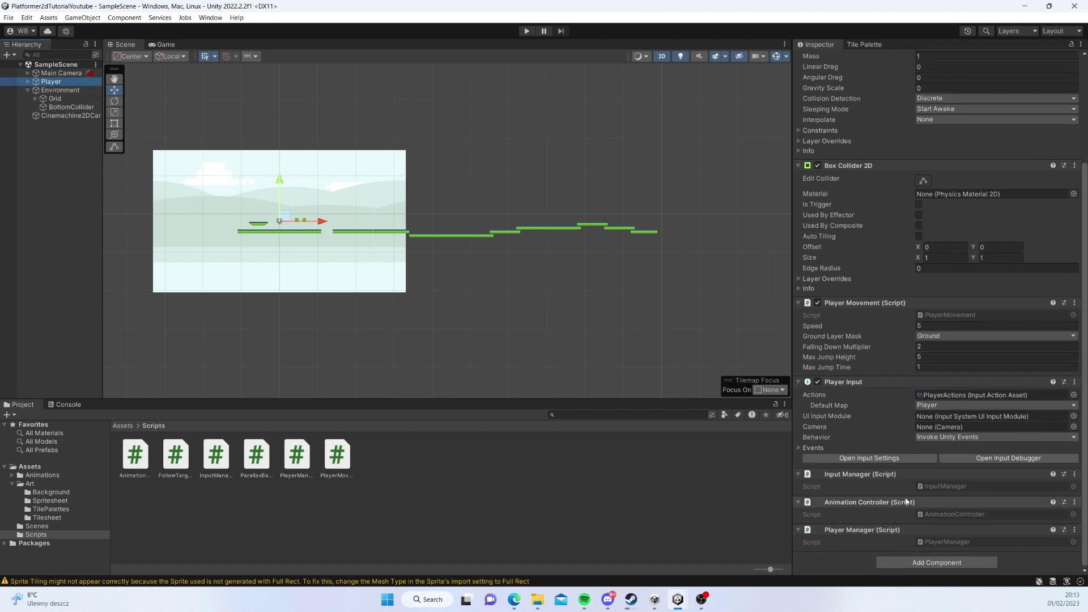
Step: Play-test moving the player into the gap between the platforms, inspect the Die log entry in the console, and stop the game
{"action": "left_click", "coordinate": [526, 31]}
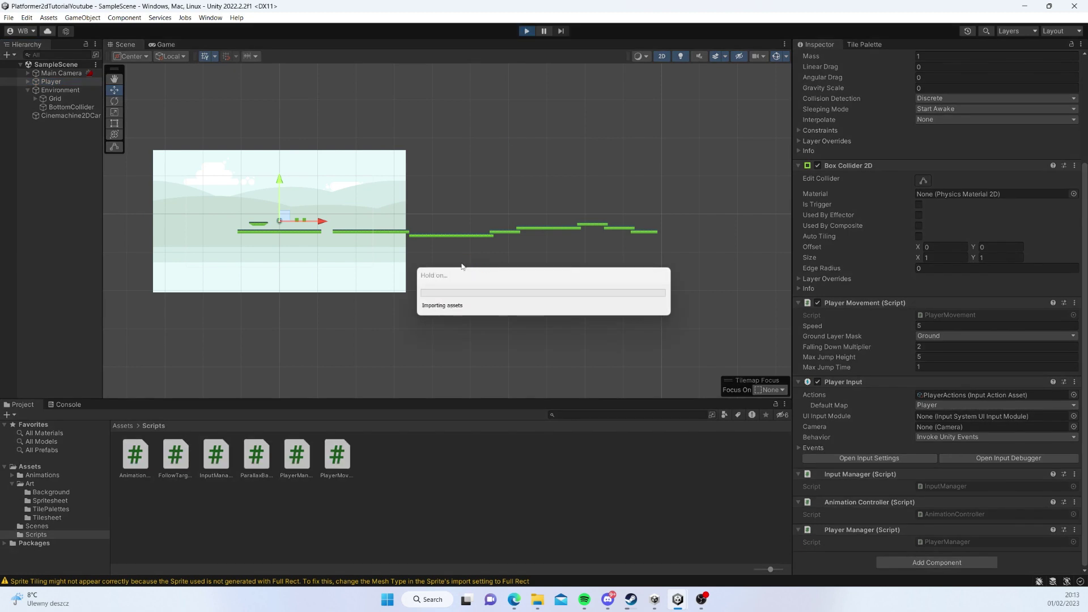
{"action": "key", "text": "d"}
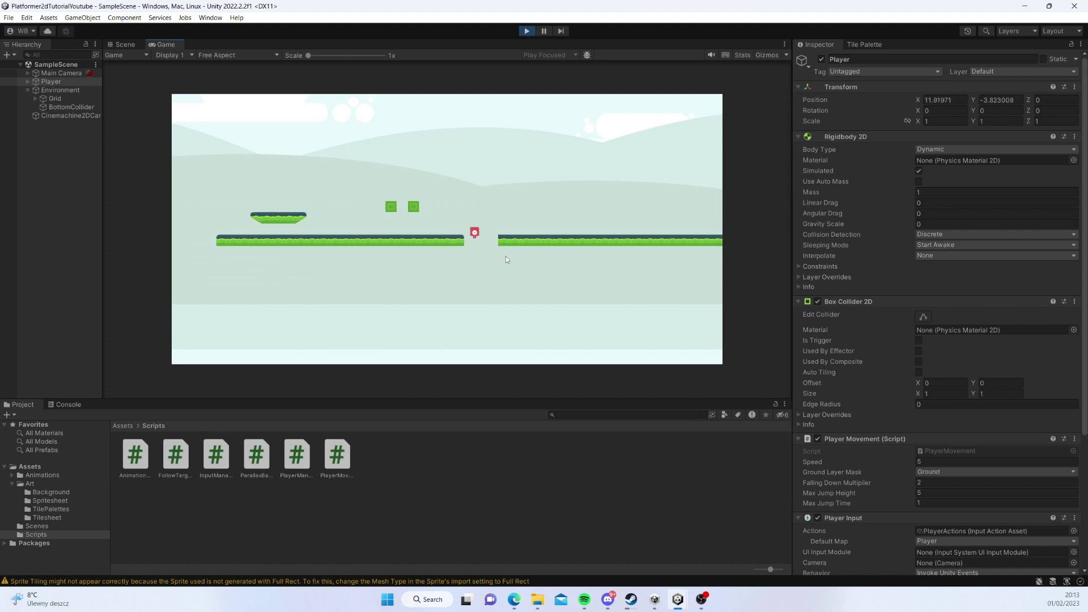
{"action": "left_click", "coordinate": [68, 404]}
{"action": "left_click", "coordinate": [48, 493]}
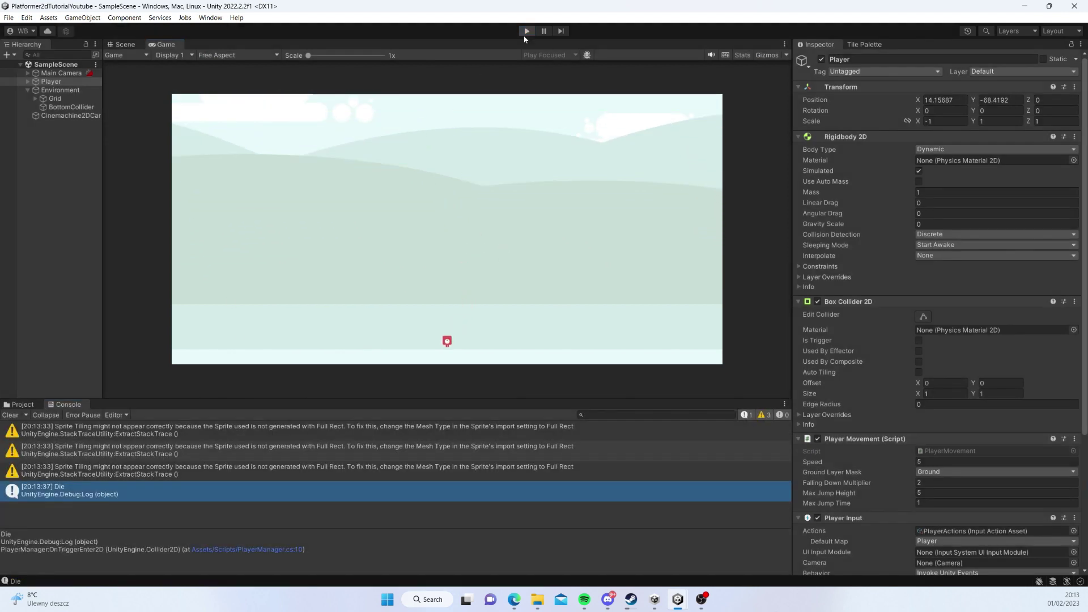
{"action": "left_click", "coordinate": [526, 30]}
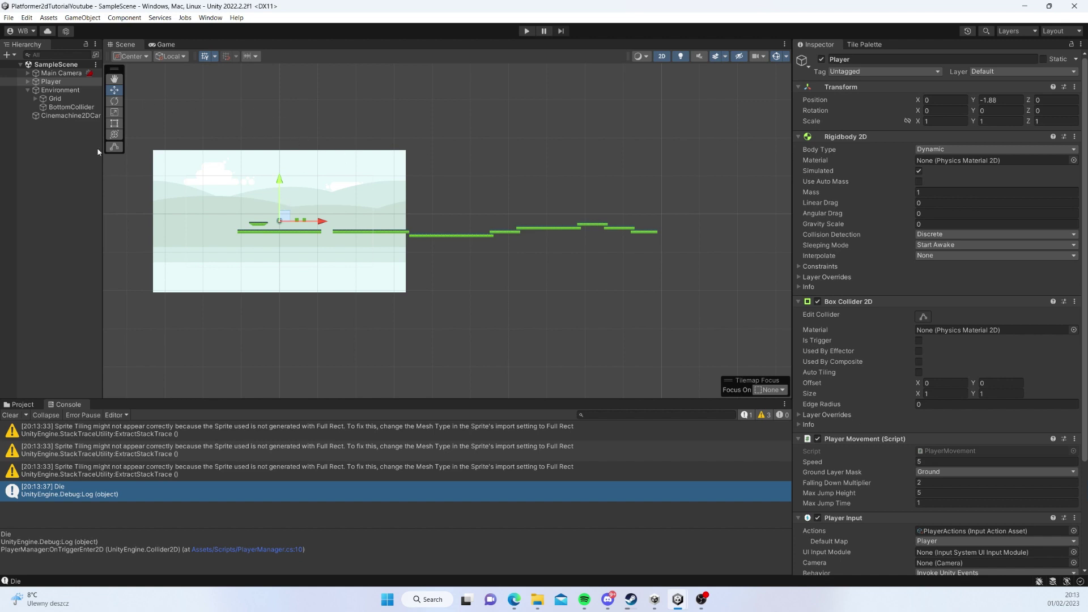
Step: Create a new tag named BottomCollider, starting from the BottomCollider object's tag options
{"action": "left_click", "coordinate": [70, 109]}
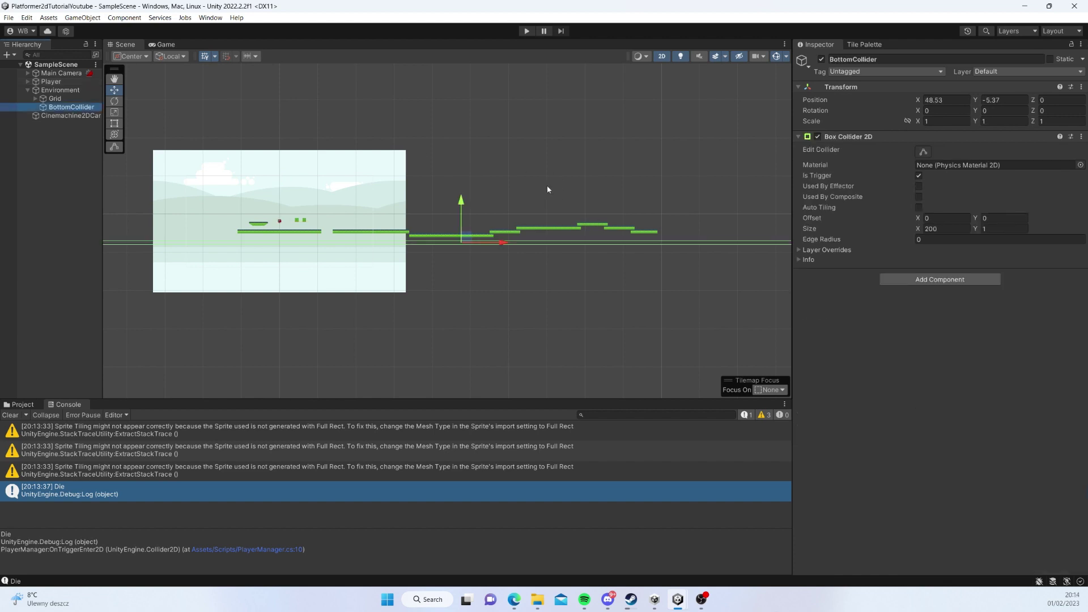
{"action": "left_click", "coordinate": [863, 71]}
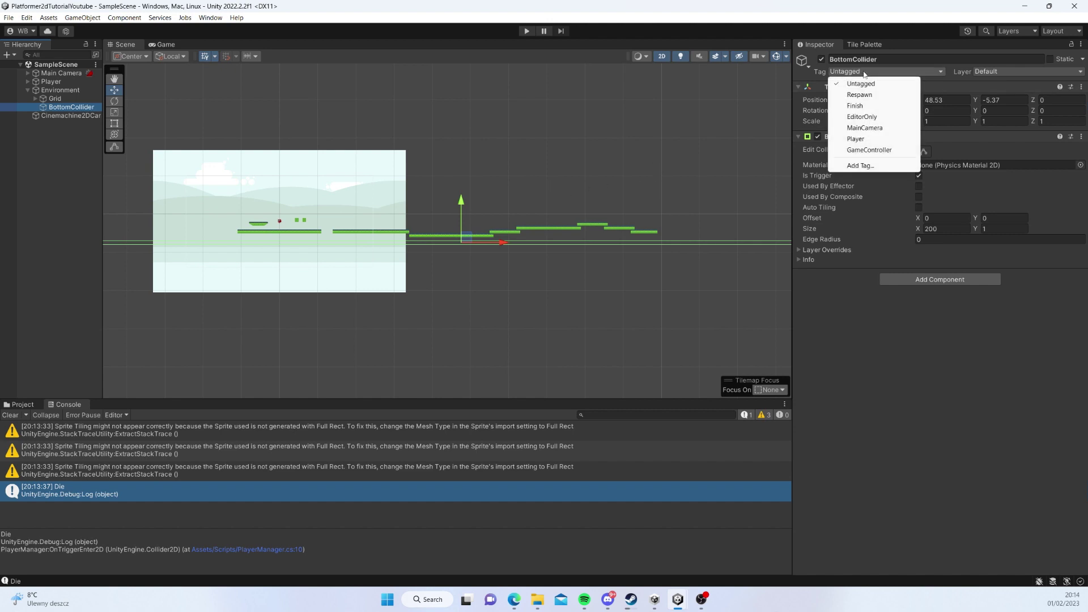
{"action": "left_click", "coordinate": [860, 166]}
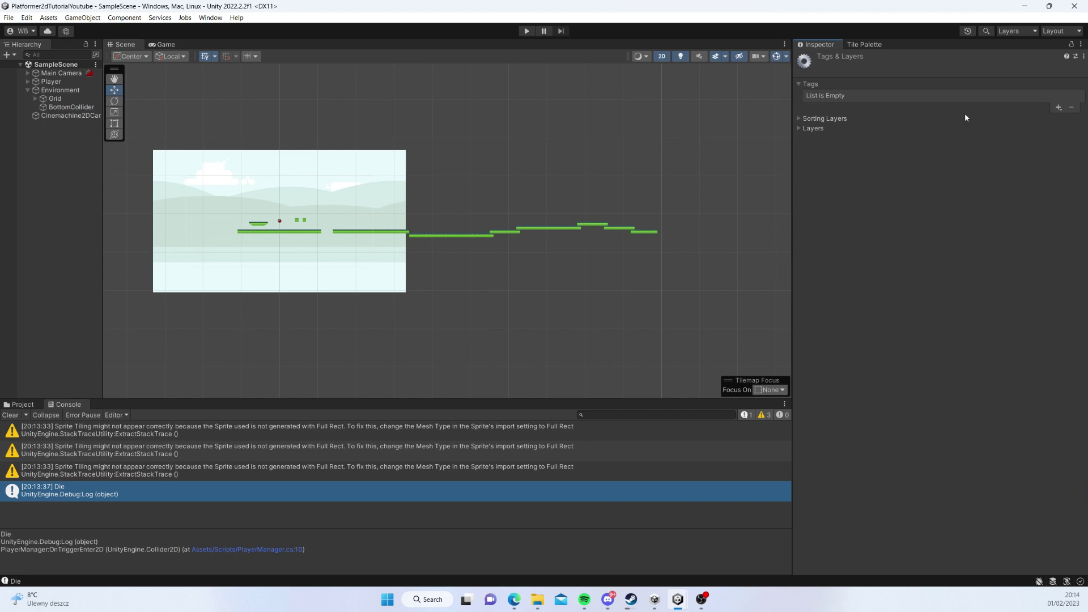
{"action": "left_click", "coordinate": [1057, 108]}
{"action": "type", "text": "BottomCollider"}
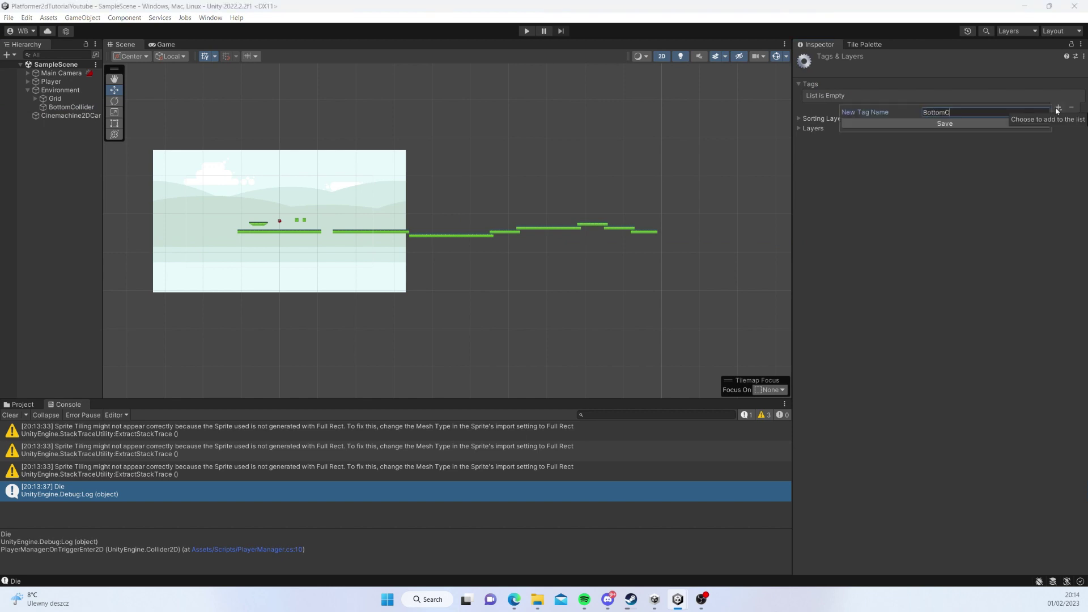
{"action": "key", "text": "Return"}
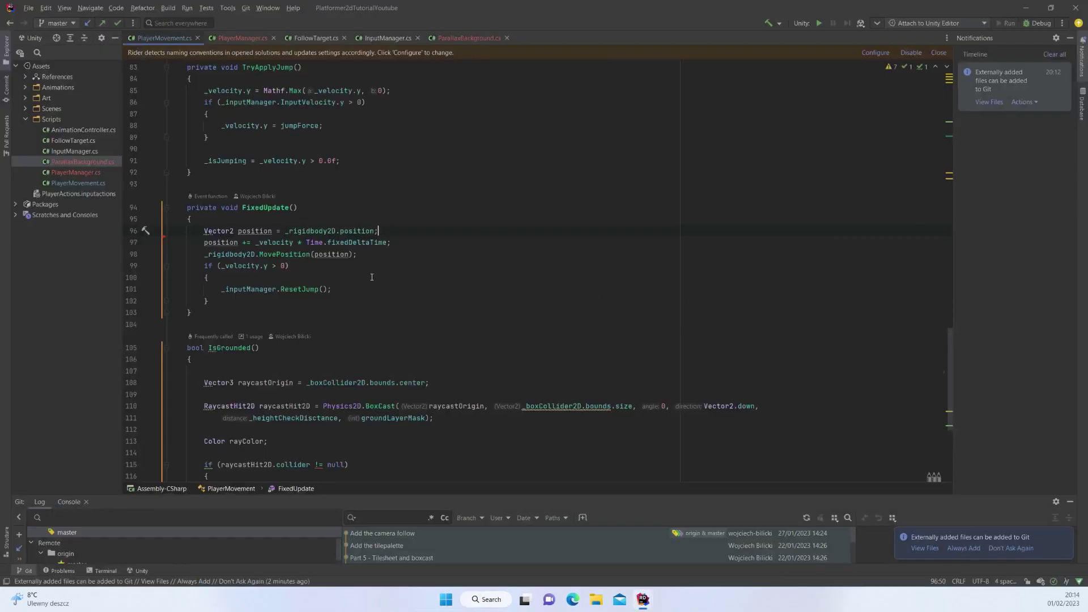
Step: In Rider, declare private const String BOTTOM_COLLIDER_TAG = "BottomCollider" in PlayerManager and check the text against the tag name in Unity
{"action": "left_click", "coordinate": [247, 38]}
{"action": "left_click", "coordinate": [305, 147]}
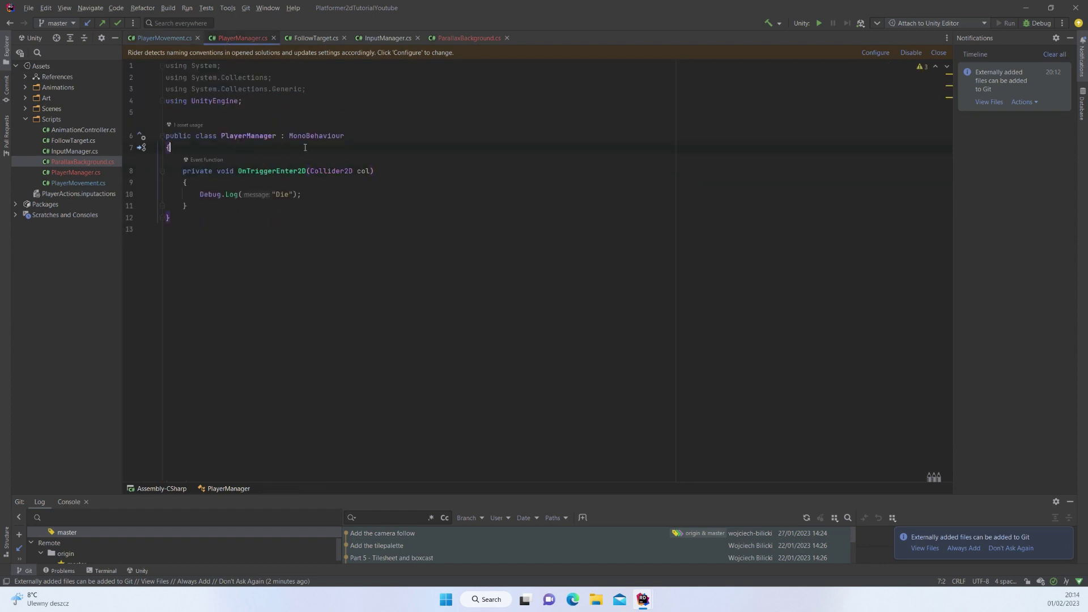
{"action": "key", "text": "Return"}
{"action": "key", "text": "Return"}
{"action": "type", "text": "private const"}
{"action": "type", "text": "Str"}
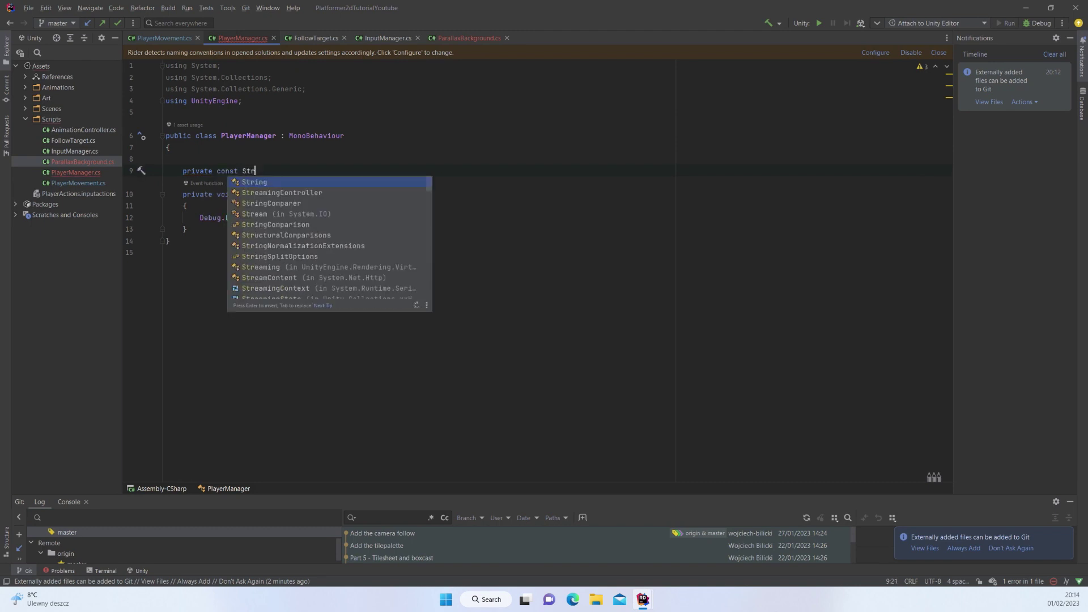
{"action": "type", "text": "ing _BOTTOM_COLLIDE"}
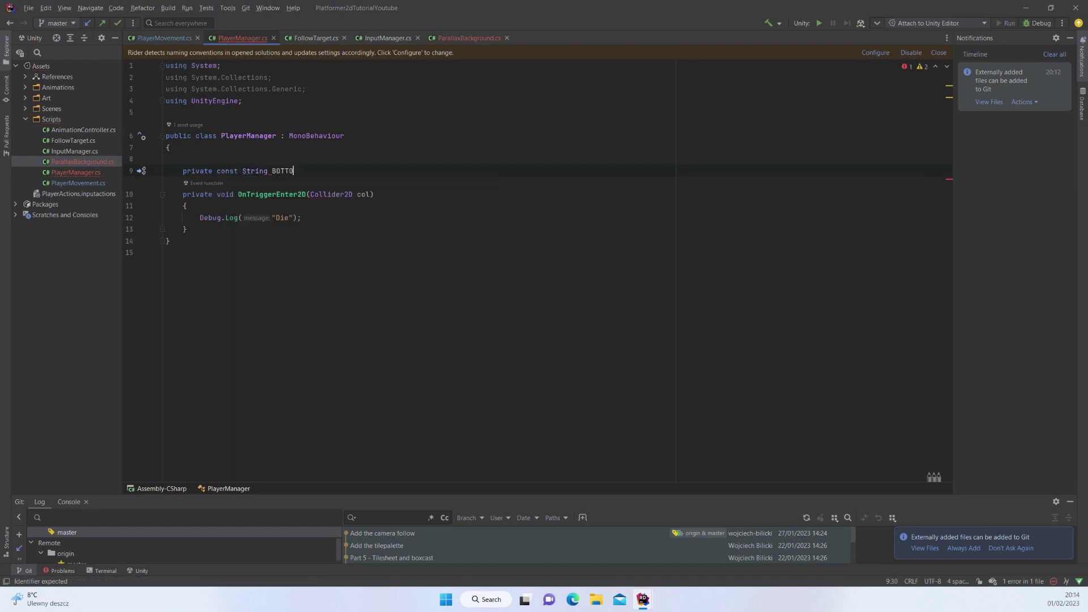
{"action": "type", "text": "R_T"}
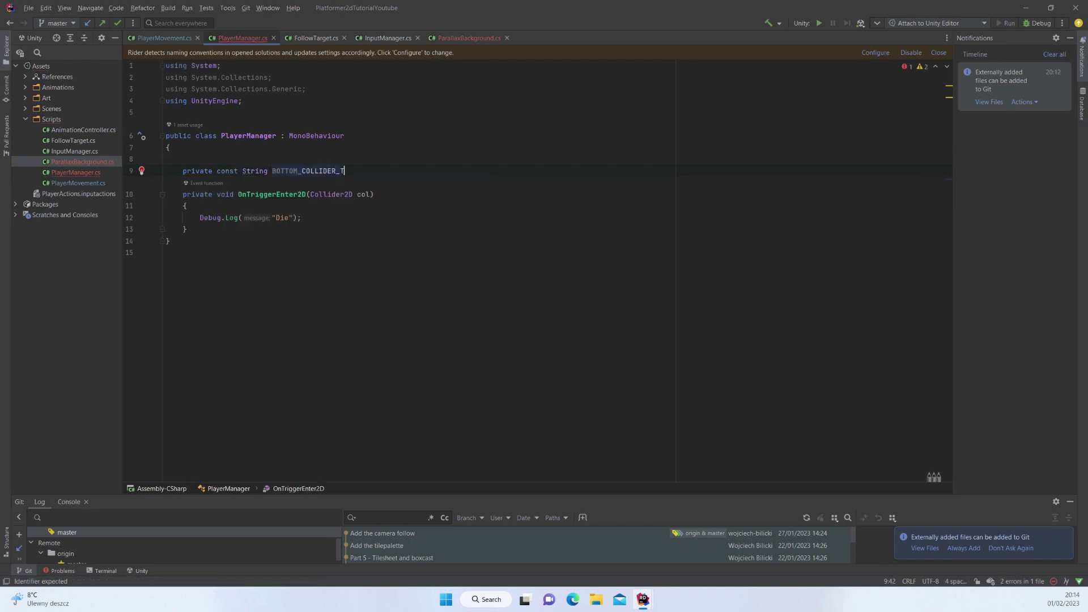
{"action": "type", "text": "AG = \"BottomCo"}
{"action": "type", "text": "llider;"}
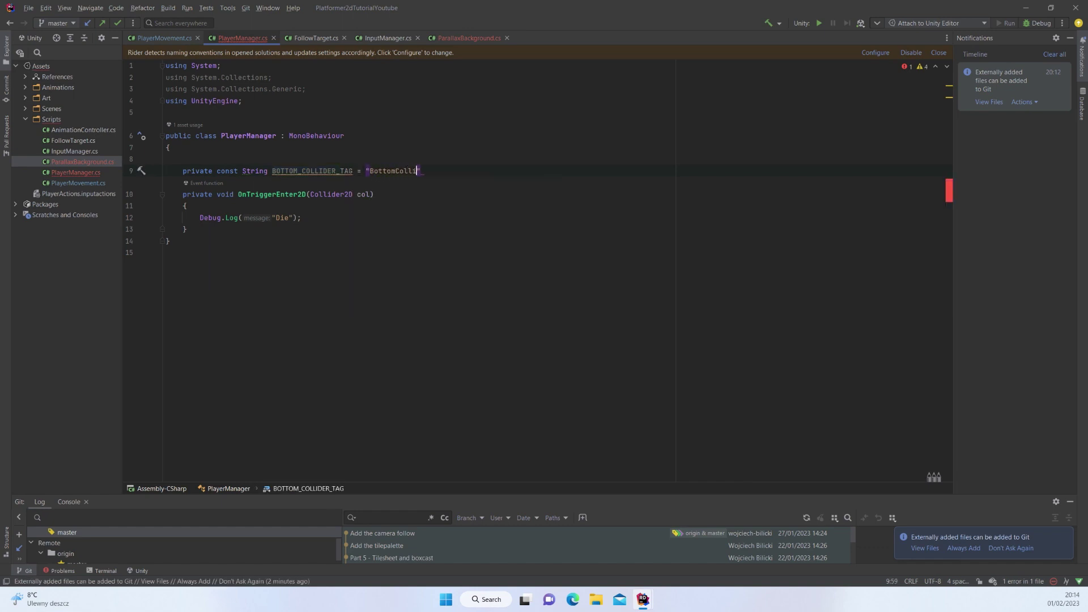
{"action": "key", "text": "BackSpace"}
{"action": "type", "text": "\";"}
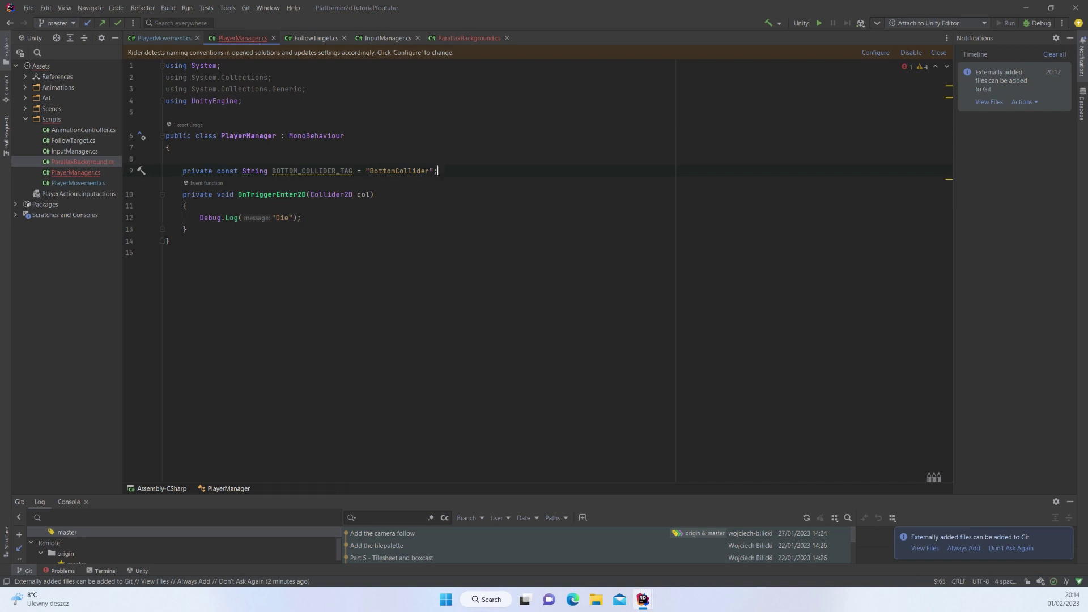
{"action": "double_click", "coordinate": [388, 170]}
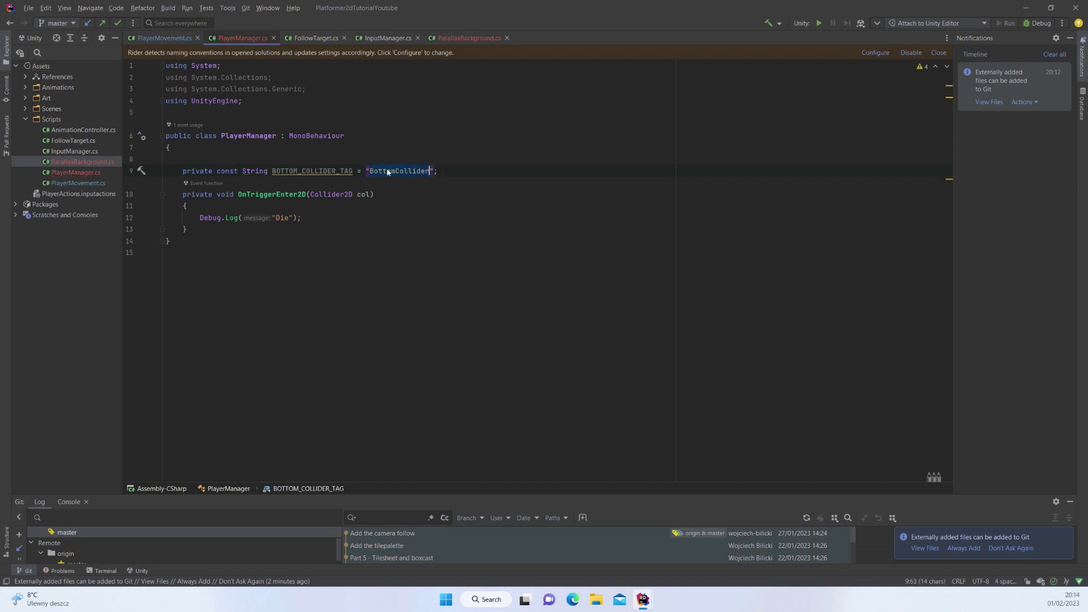
{"action": "key", "text": "alt+Tab"}
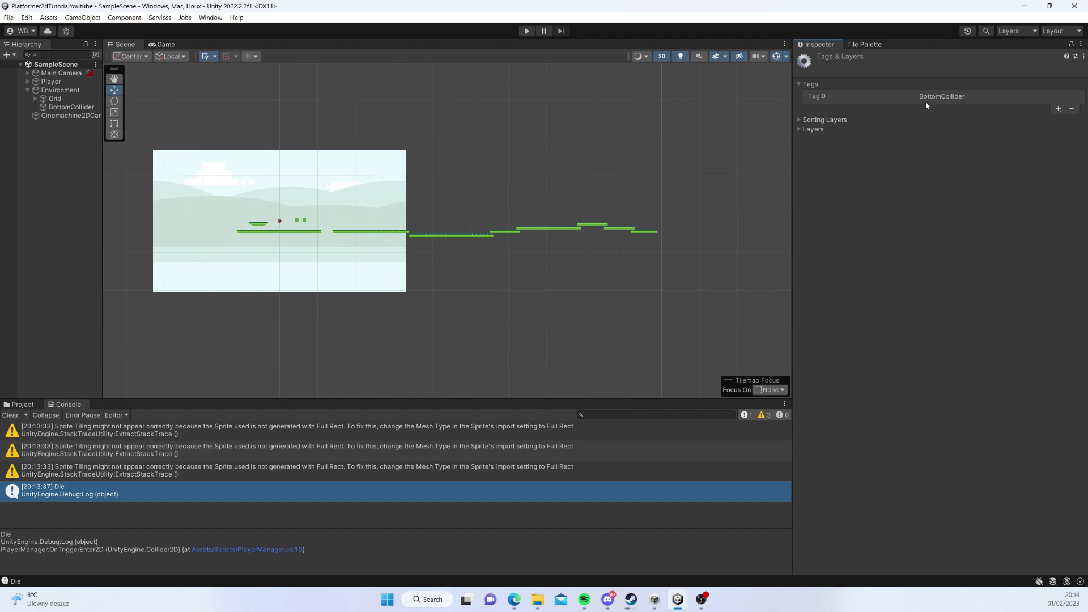
{"action": "key", "text": "alt+Tab"}
Step: Replace the Debug.Log line in OnTriggerEnter2D with an if condition checking col.CompareTag(BOTTOM_COLLIDER_TAG)
{"action": "left_click_drag", "start_coordinate": [234, 217], "coordinate": [318, 215]}
{"action": "key", "text": "BackSpace"}
{"action": "type", "text": "if"}
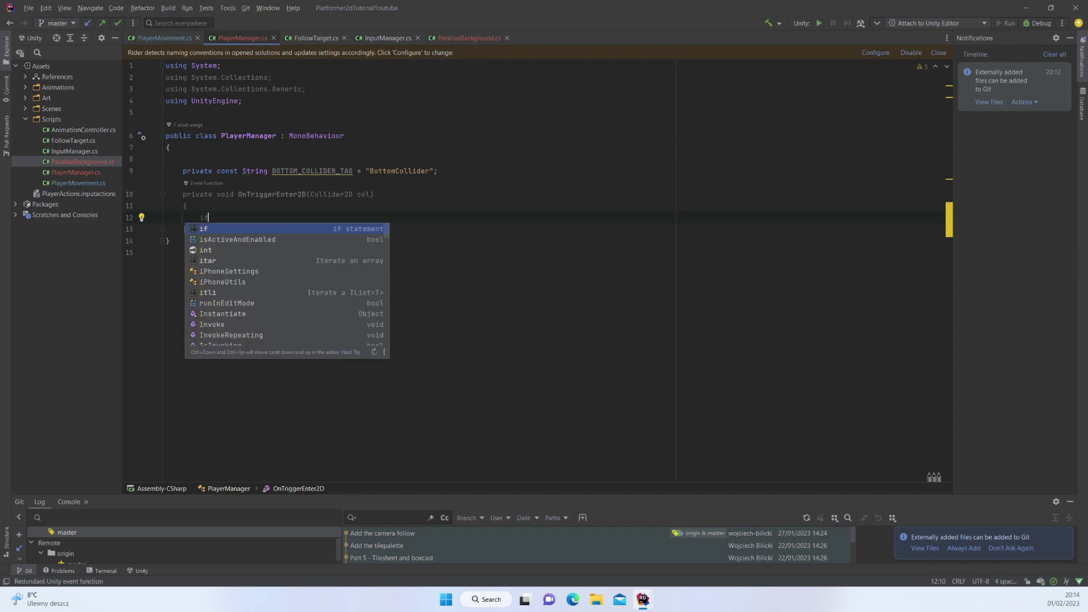
{"action": "type", "text": "(col.com"}
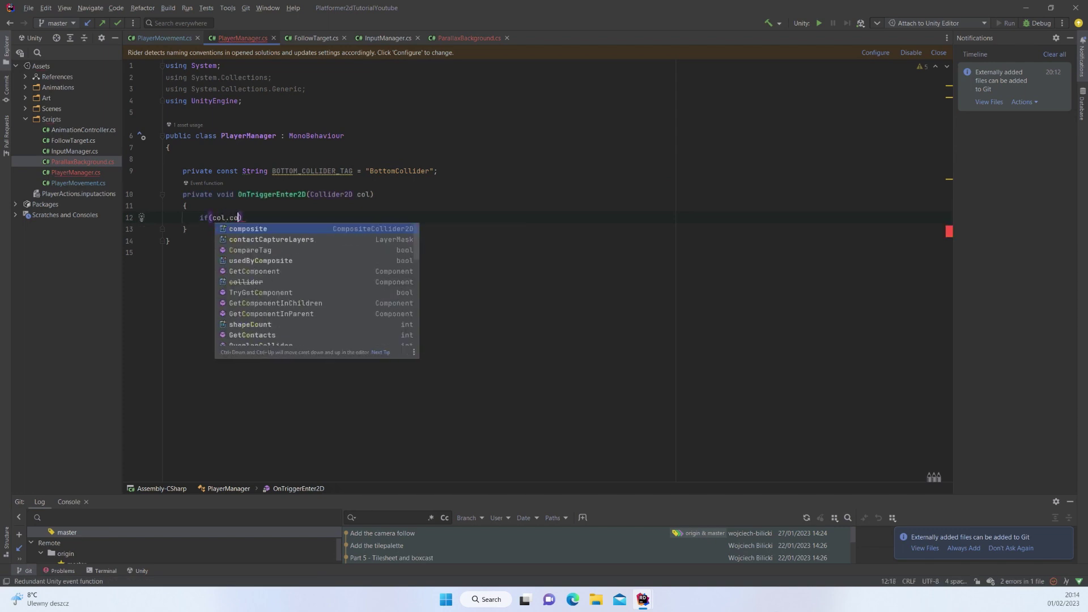
{"action": "key", "text": "Down"}
{"action": "key", "text": "Return"}
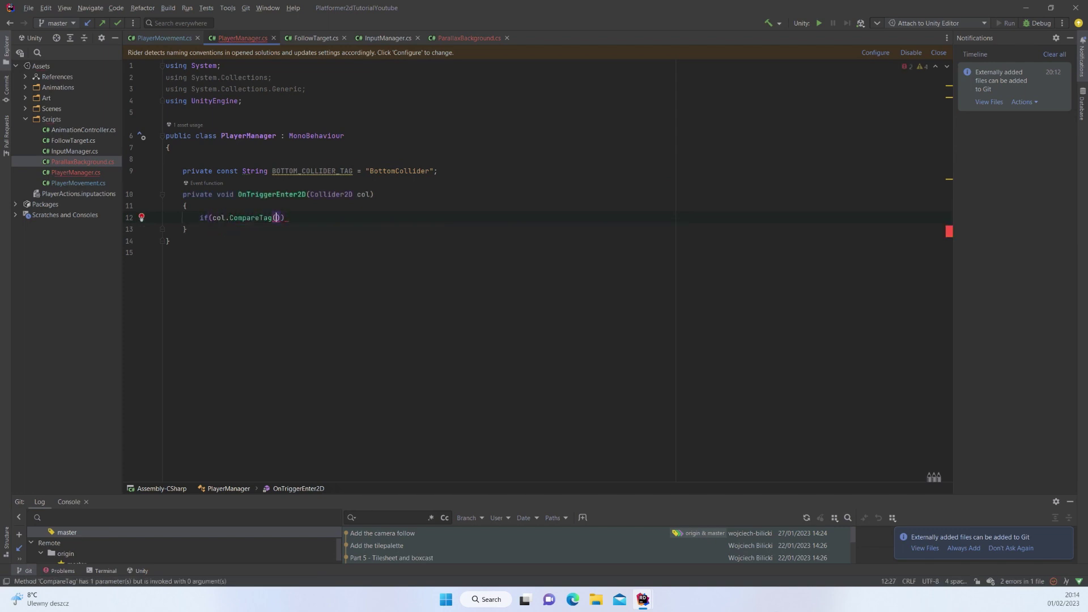
{"action": "type", "text": "B"}
{"action": "key", "text": "Return"}
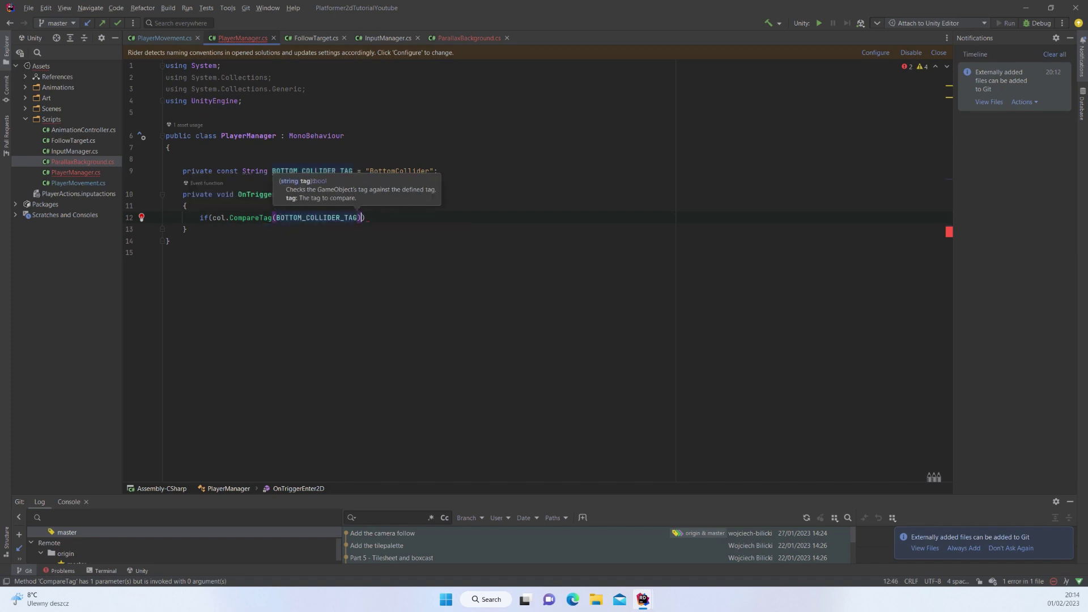
Step: Give the if statement a braced body that logs "Die" with Debug.Log
{"action": "key", "text": "End"}
{"action": "key", "text": "ctrl+shift+Return"}
{"action": "key", "text": "Return"}
{"action": "type", "text": "Debug.L"}
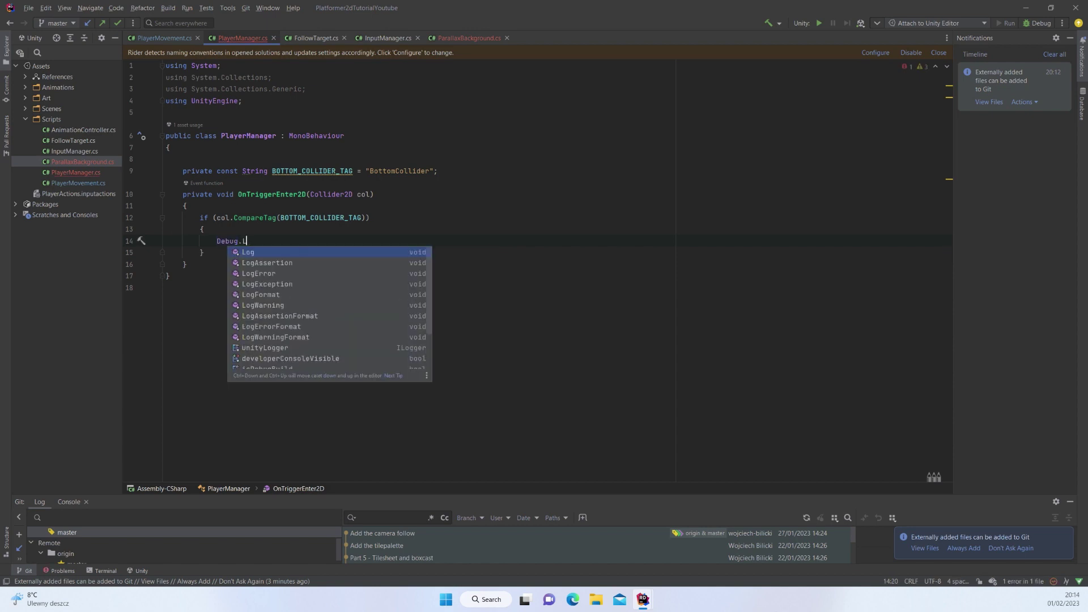
{"action": "key", "text": "Return"}
{"action": "type", "text": "\"Die"}
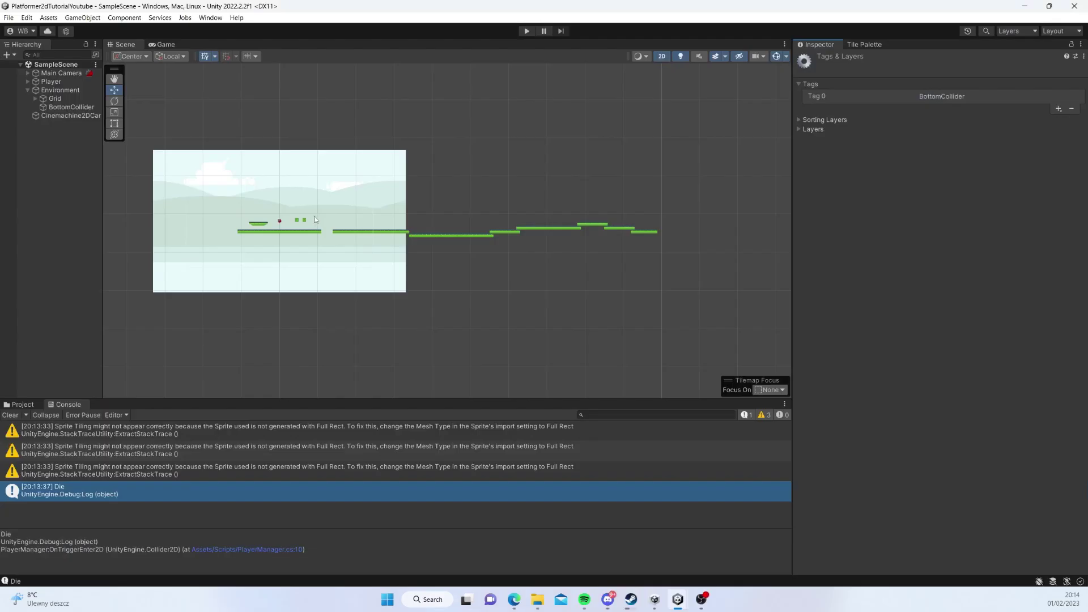
Step: Switch to Unity and play-test the tag check by moving the player off the first platform into the gap
{"action": "left_click", "coordinate": [527, 30]}
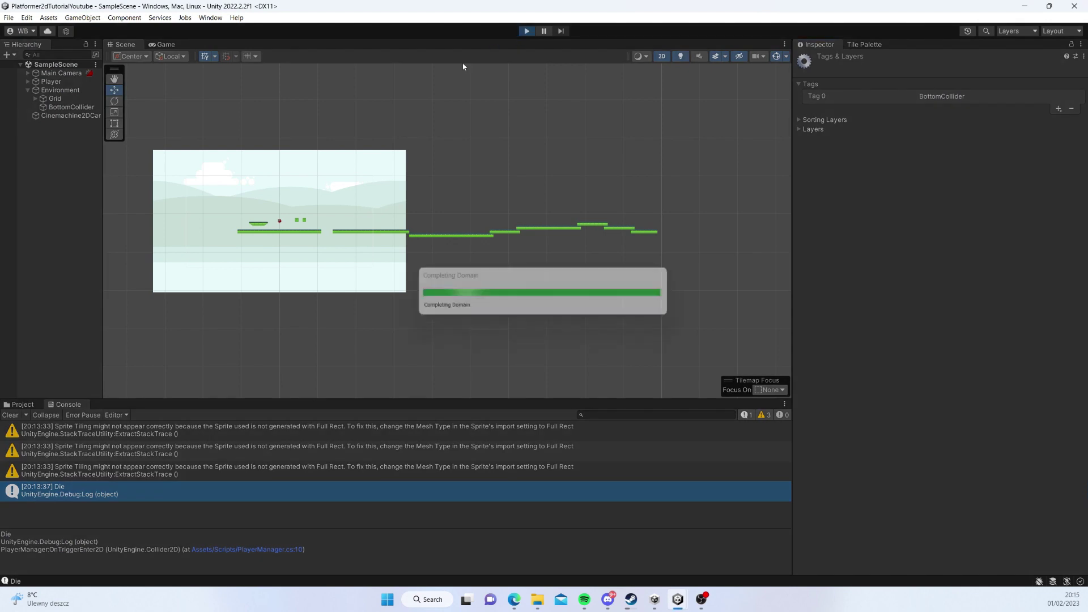
{"action": "key", "text": "d"}
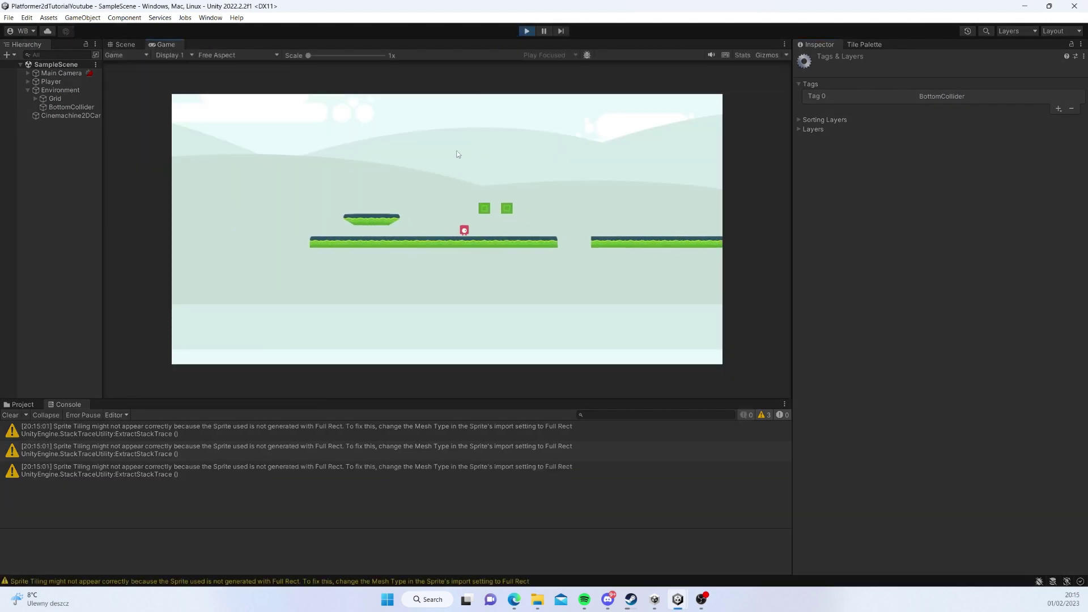
{"action": "key", "text": "d"}
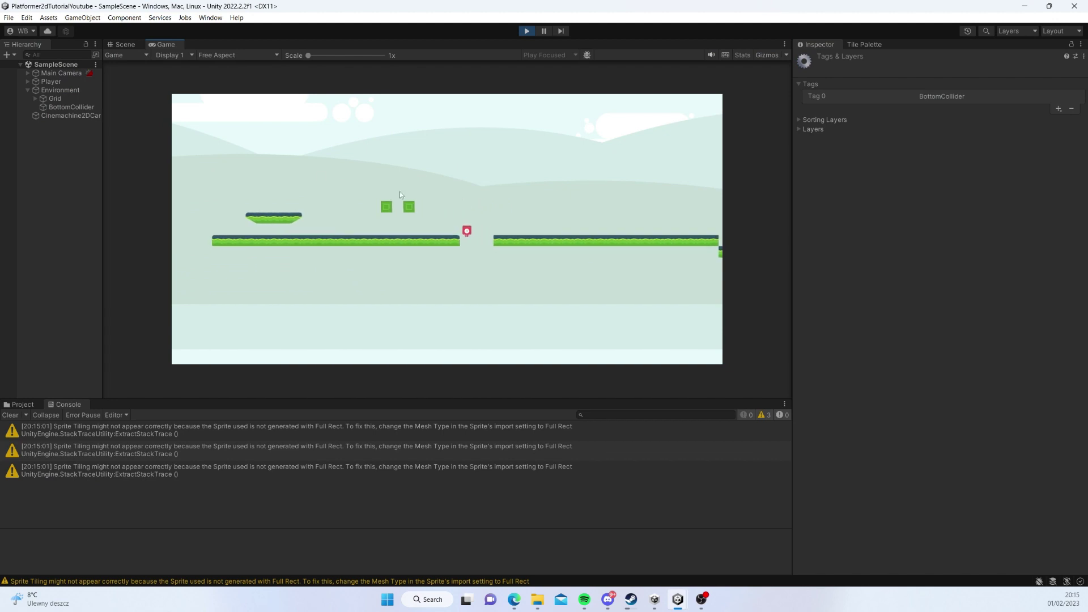
Step: Stop the game and assign the BottomCollider tag to the BottomCollider object
{"action": "left_click", "coordinate": [83, 108]}
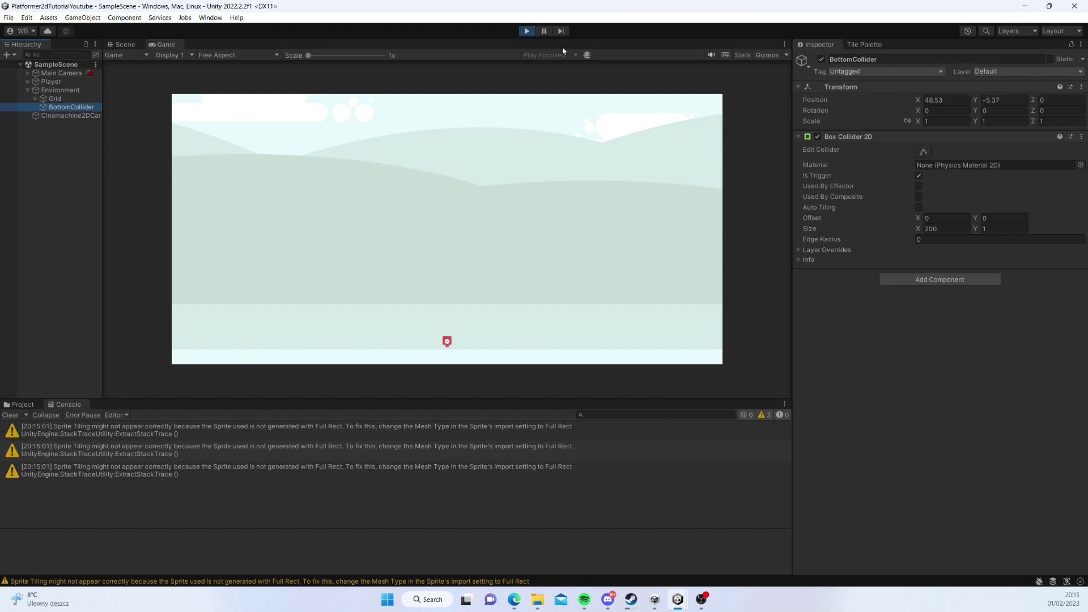
{"action": "key", "text": "ctrl+p"}
{"action": "left_click", "coordinate": [873, 71]}
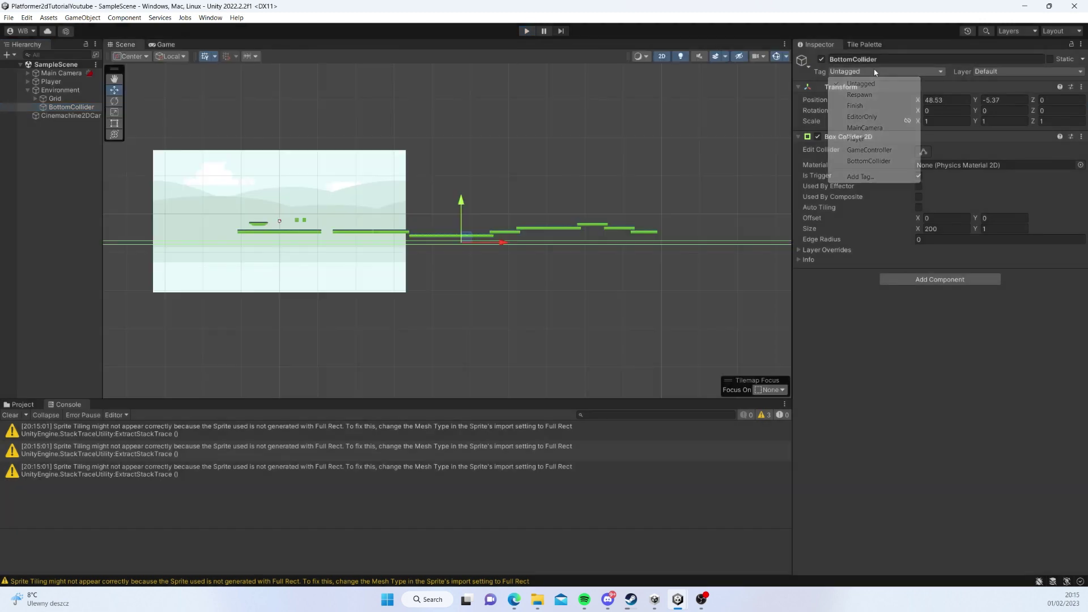
{"action": "left_click", "coordinate": [869, 161]}
Step: Play-test the player falling onto the tagged bottom collider, and stop the game
{"action": "left_click", "coordinate": [527, 30]}
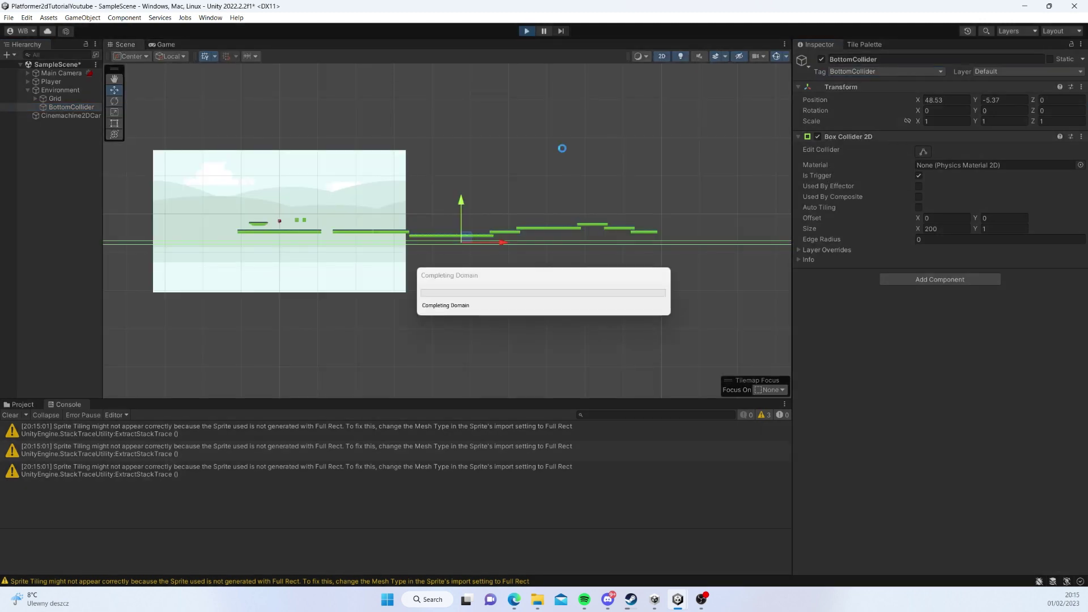
{"action": "key", "text": "Right"}
{"action": "key", "text": "Right"}
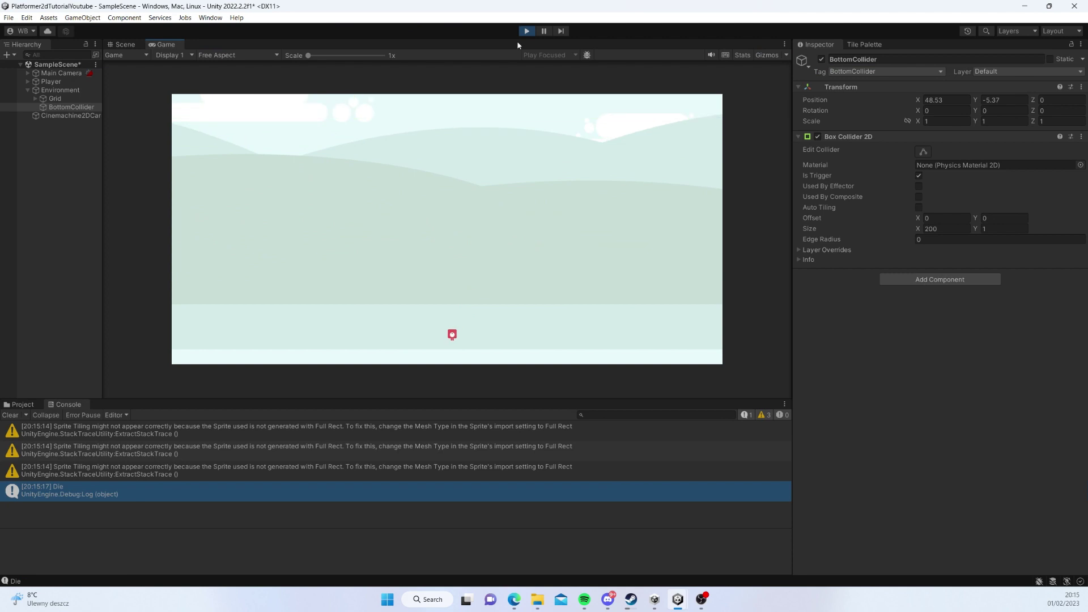
{"action": "left_click", "coordinate": [526, 32]}
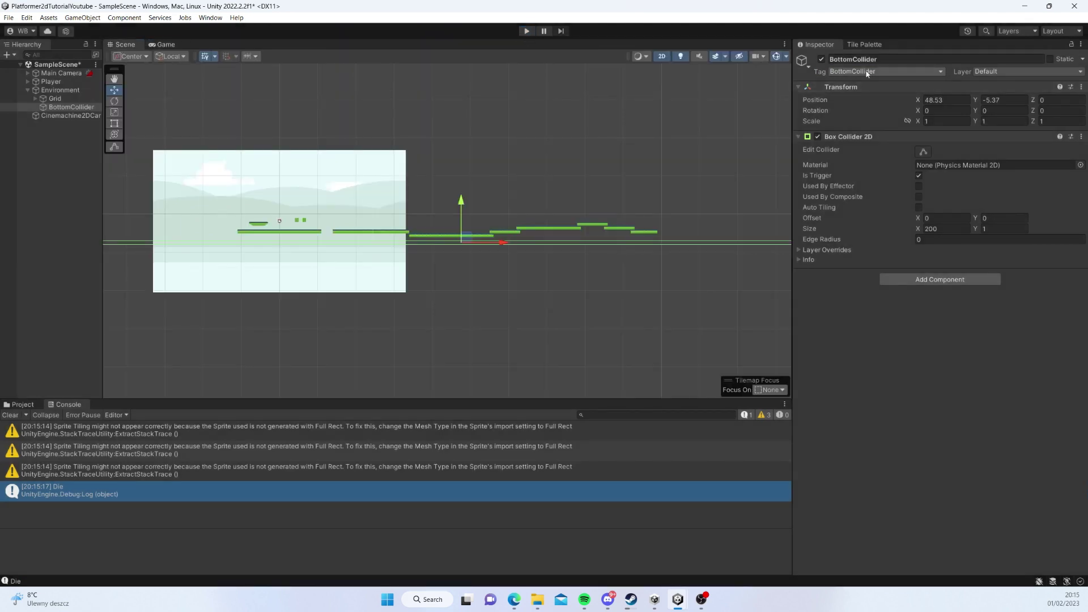
Step: Review the project's Tags and Layers lists in the tag settings
{"action": "left_click", "coordinate": [867, 71]}
{"action": "left_click", "coordinate": [881, 177]}
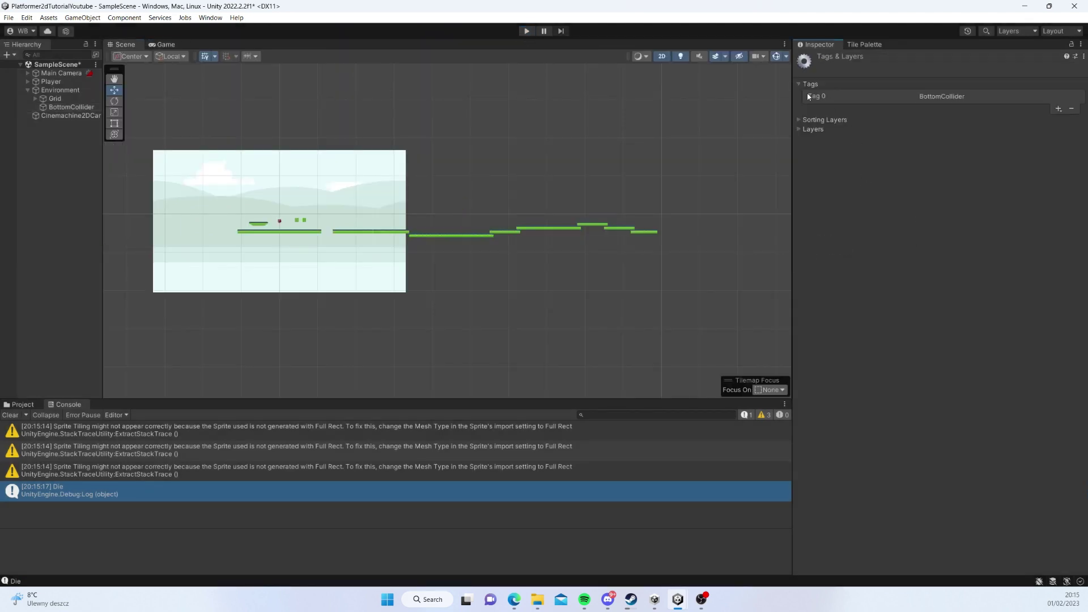
{"action": "left_click", "coordinate": [799, 128]}
{"action": "left_click", "coordinate": [800, 128]}
{"action": "left_click", "coordinate": [799, 85]}
{"action": "left_click", "coordinate": [800, 85]}
Step: Create a new script named BottomCollider on the BottomCollider object and open it in the code editor
{"action": "left_click", "coordinate": [71, 106]}
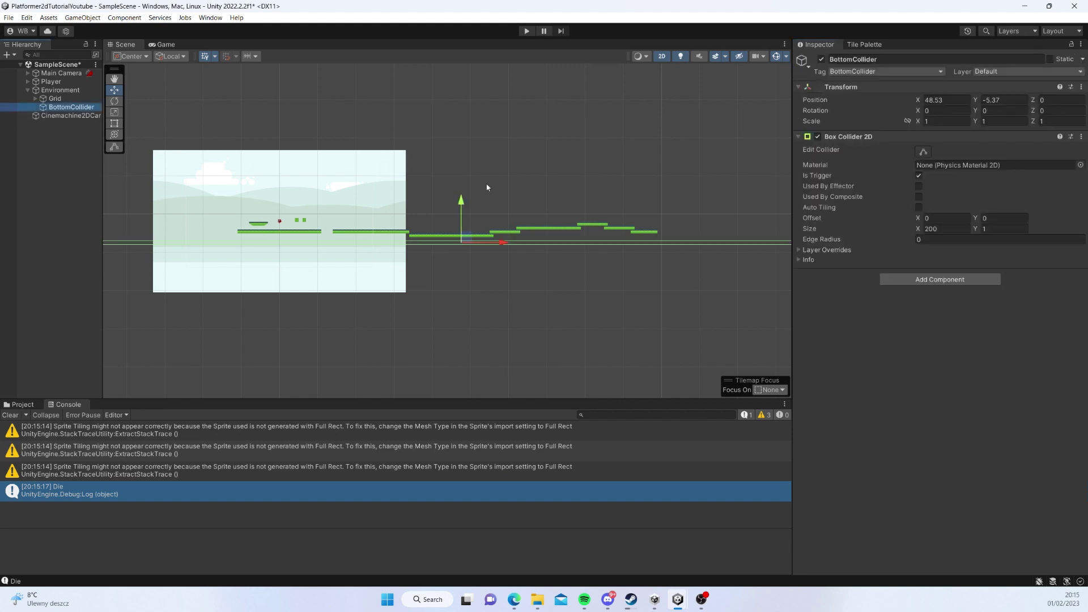
{"action": "left_click", "coordinate": [903, 279]}
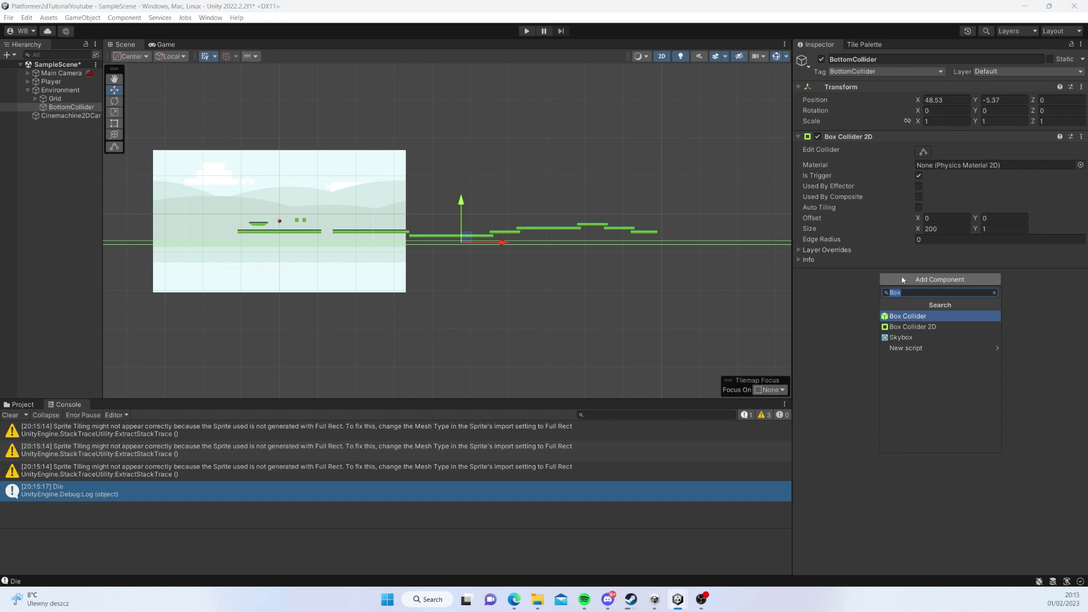
{"action": "type", "text": "BottomCollider"}
{"action": "key", "text": "Return"}
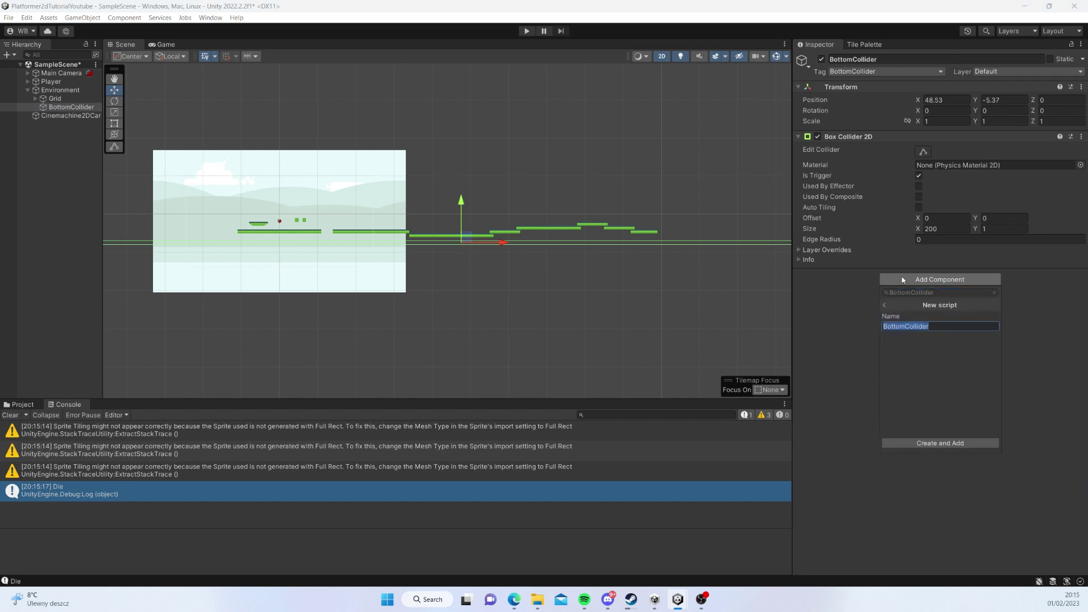
{"action": "key", "text": "Return"}
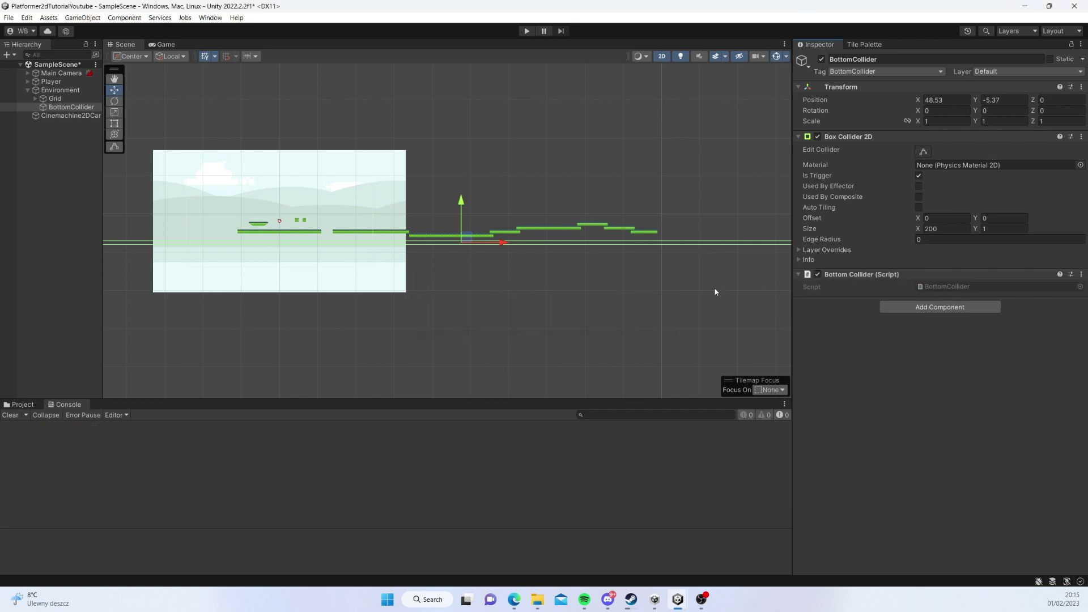
{"action": "double_click", "coordinate": [939, 288]}
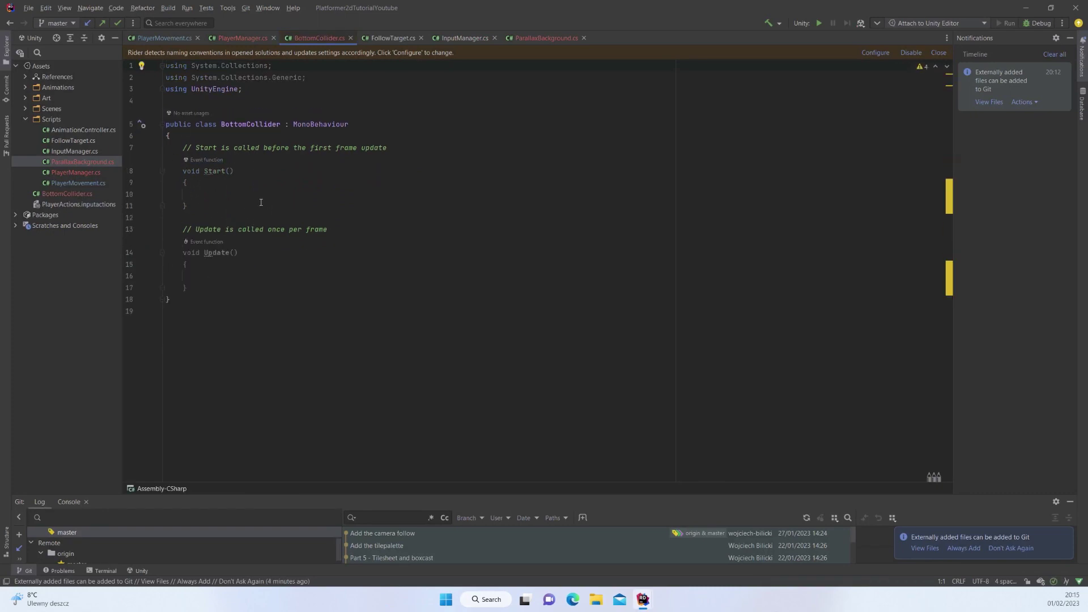
{"action": "key", "text": "alt+Tab"}
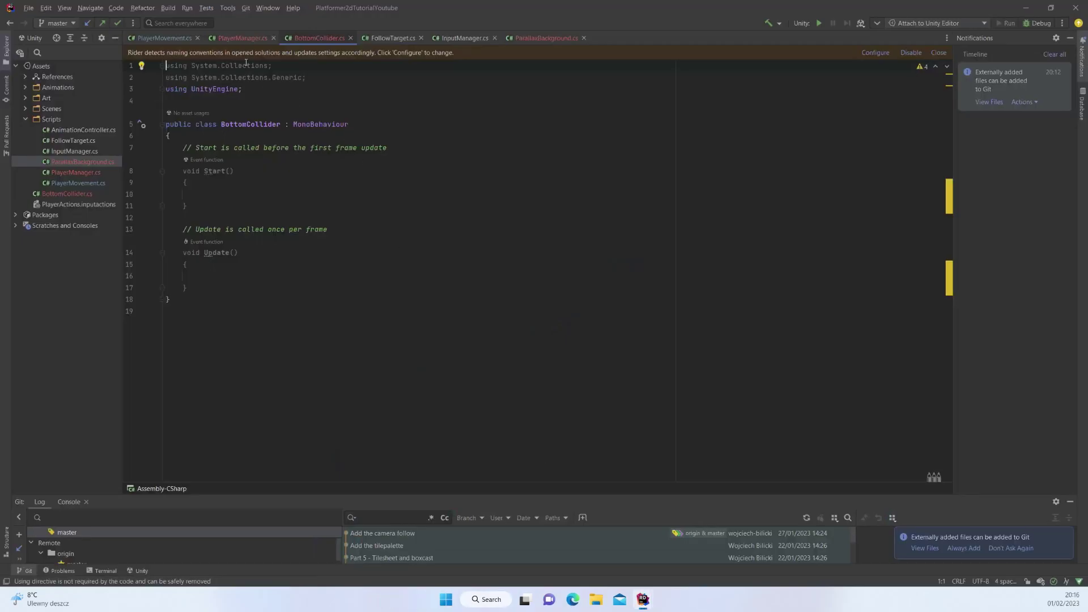
Step: In PlayerManager, replace the tag comparison in the trigger condition with col.gameObject.GetComponent<BottomCollider>()
{"action": "left_click", "coordinate": [235, 39]}
{"action": "key", "text": "Up"}
{"action": "left_click_drag", "start_coordinate": [234, 217], "coordinate": [367, 218]}
{"action": "type", "text": "comp"}
{"action": "key", "text": "BackSpace"}
{"action": "key", "text": "BackSpace"}
{"action": "key", "text": "BackSpace"}
{"action": "key", "text": "BackSpace"}
{"action": "type", "text": "ga)"}
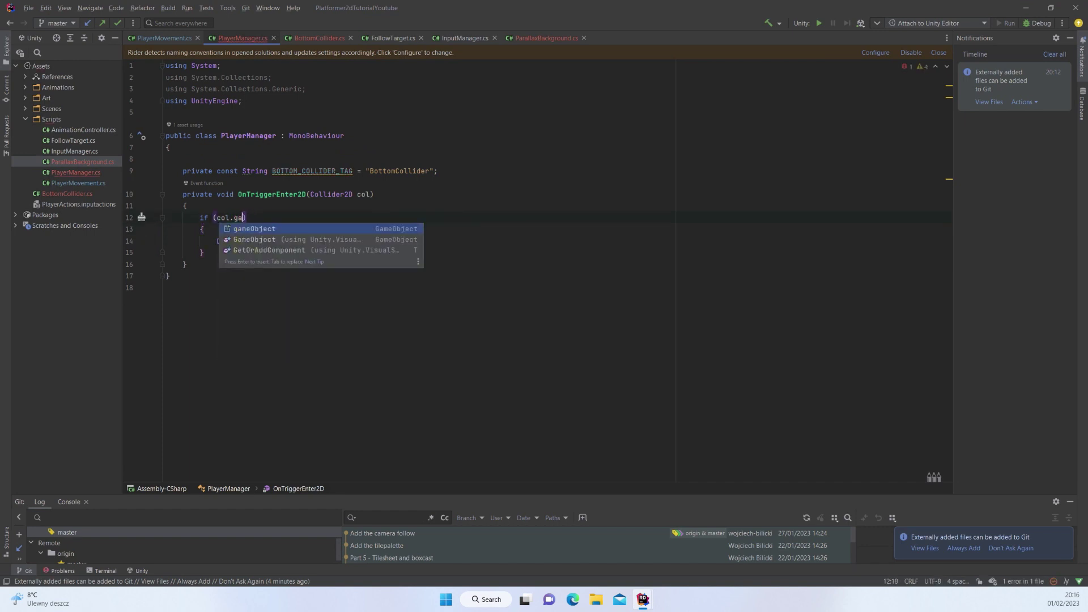
{"action": "key", "text": "Return"}
{"action": "type", "text": ".Get"}
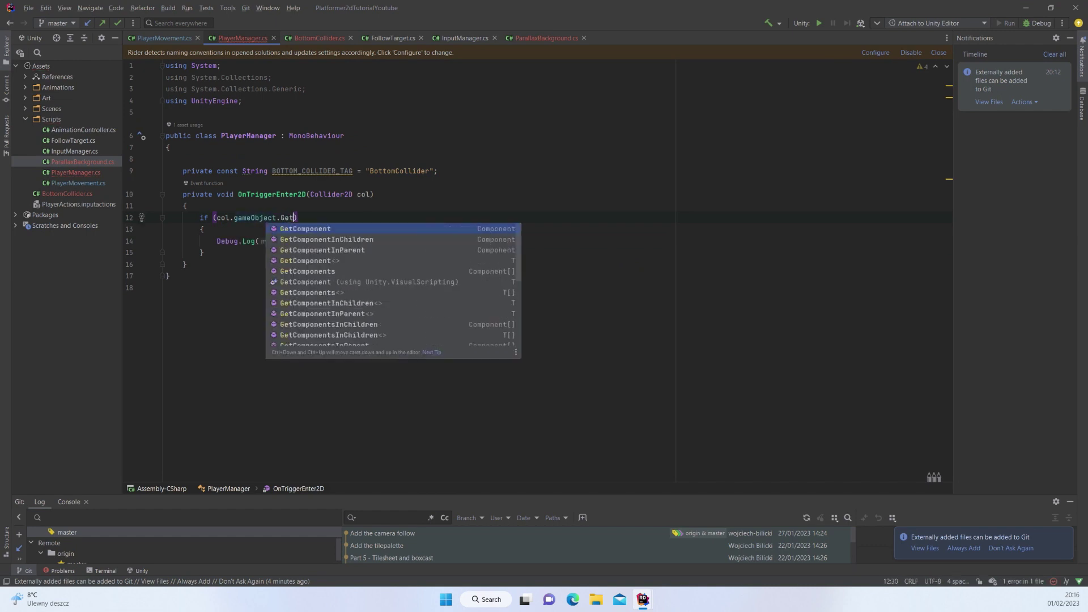
{"action": "key", "text": "Down"}
{"action": "key", "text": "Return"}
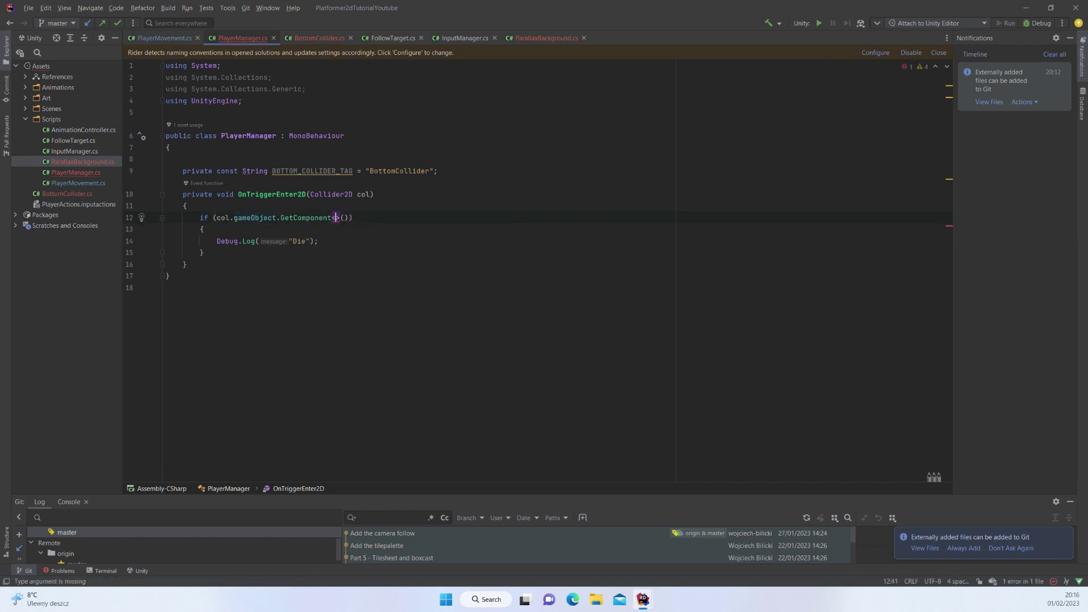
{"action": "type", "text": "Bott"}
{"action": "key", "text": "Return"}
{"action": "key", "text": "Right"}
{"action": "key", "text": "Right"}
{"action": "key", "text": "Down"}
{"action": "key", "text": "Down"}
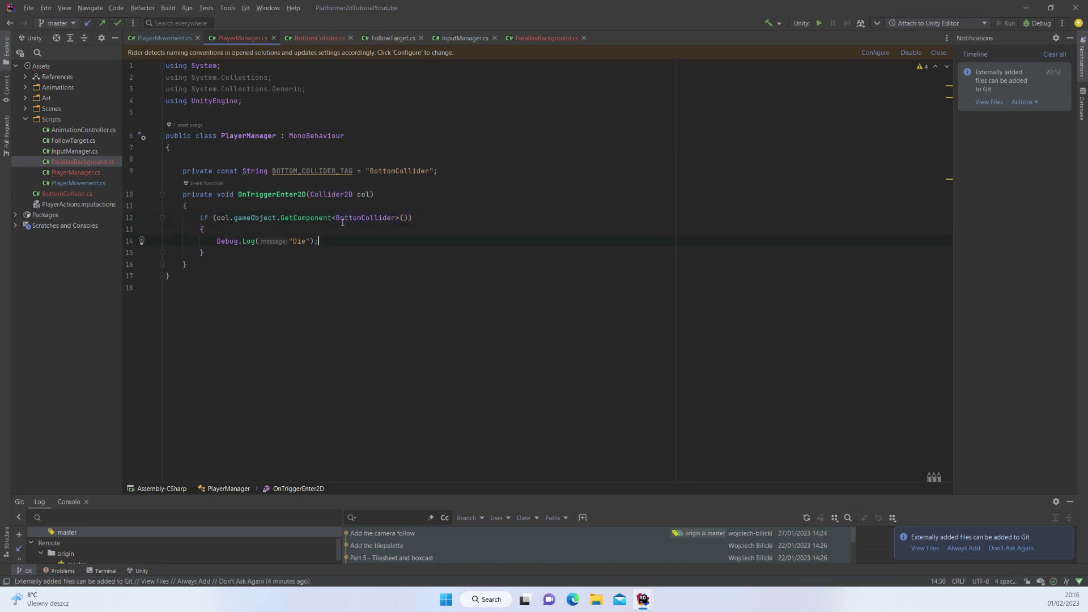
{"action": "double_click", "coordinate": [236, 220]}
Step: Switch to Unity, play-test the component check by moving the player into the gap, and stop the game
{"action": "key", "text": "alt+Tab"}
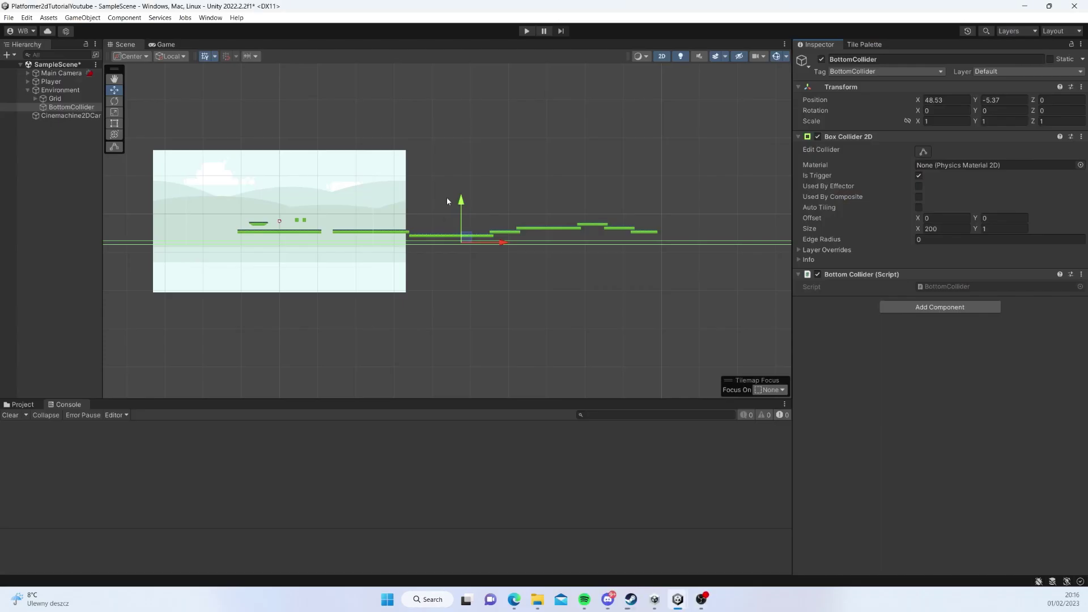
{"action": "left_click", "coordinate": [522, 33]}
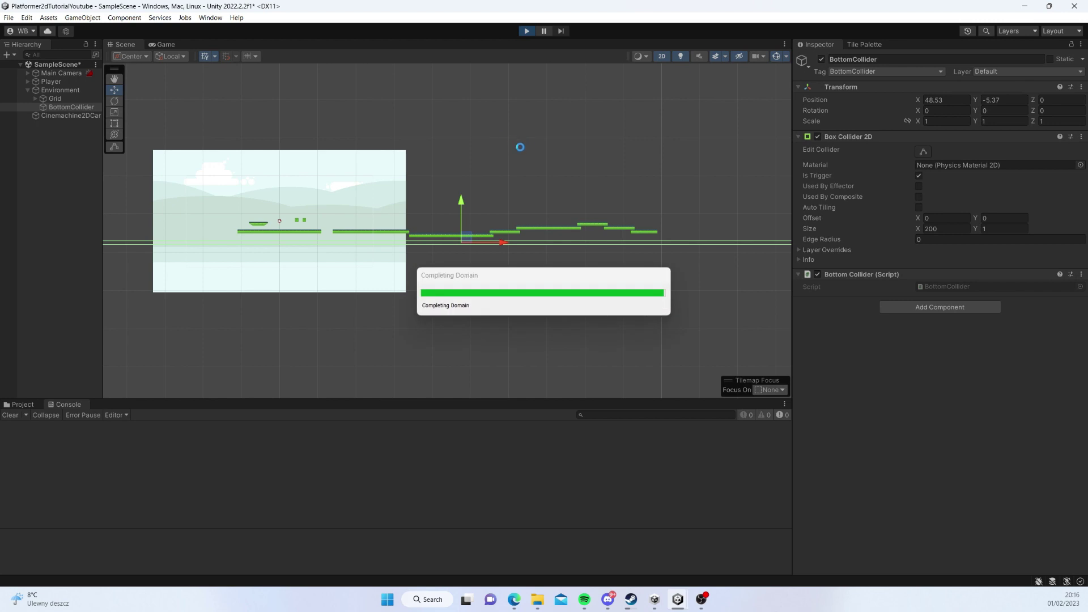
{"action": "key", "text": "d"}
{"action": "key", "text": "d"}
{"action": "key", "text": "d"}
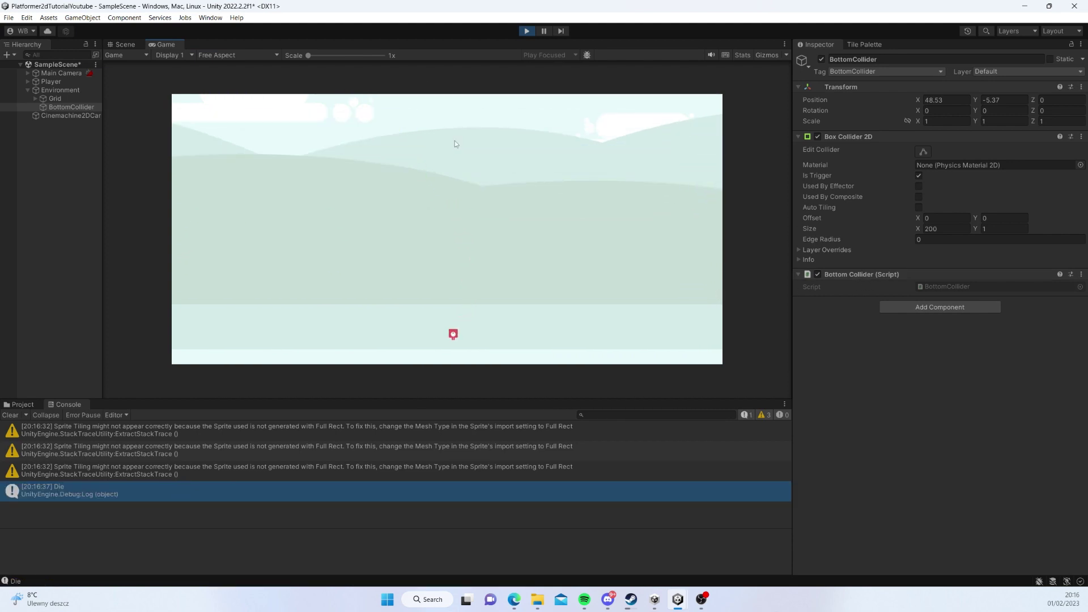
{"action": "left_click", "coordinate": [523, 34]}
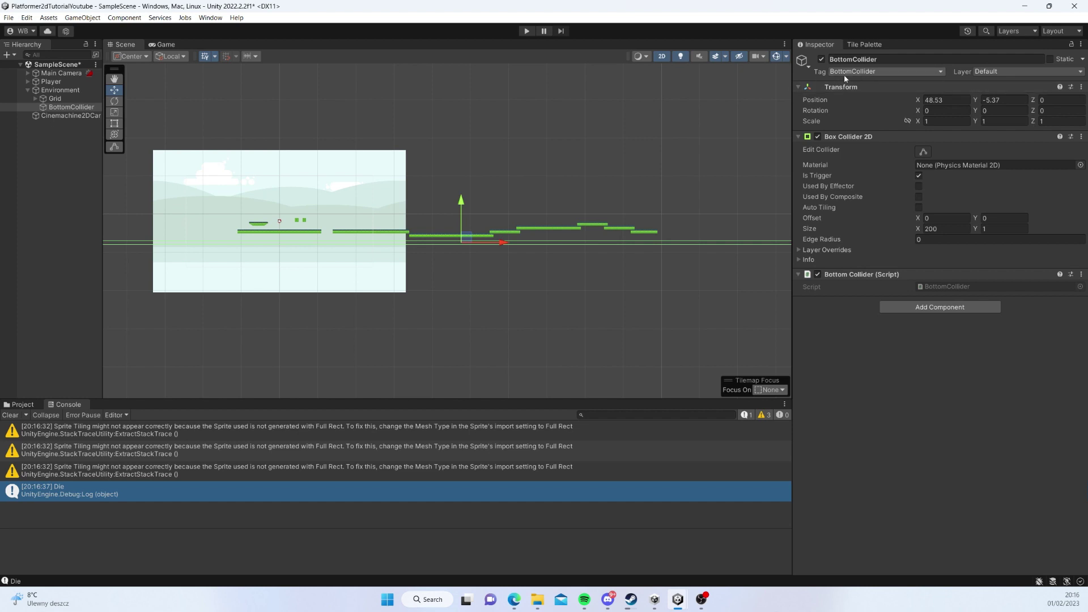
Step: Remove the Bottom Collider script component from the BottomCollider object and delete the BottomCollider script asset from the project
{"action": "left_click", "coordinate": [1082, 274]}
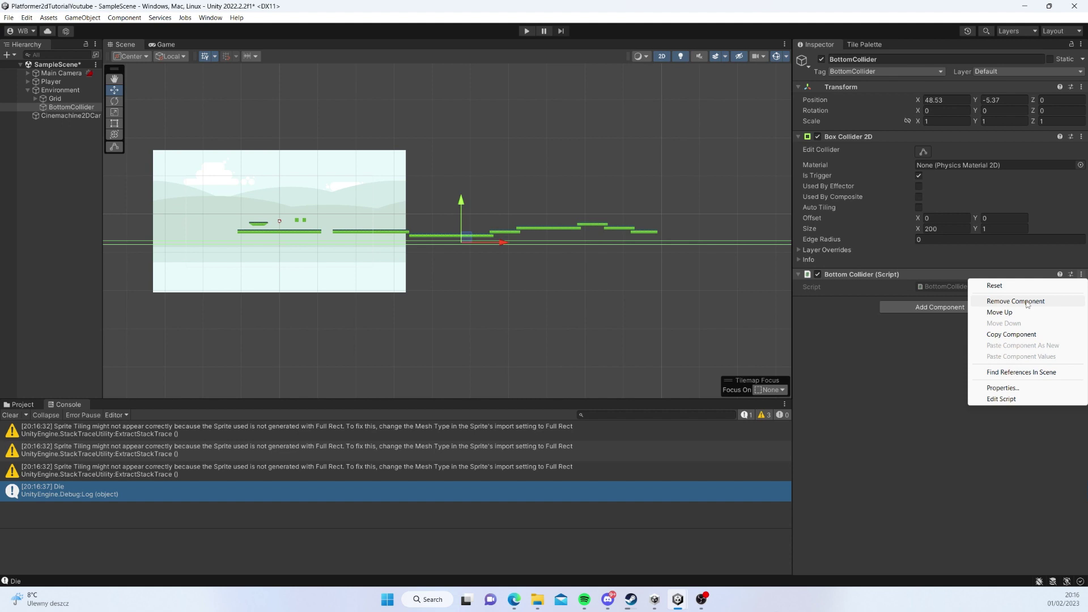
{"action": "left_click", "coordinate": [1028, 302]}
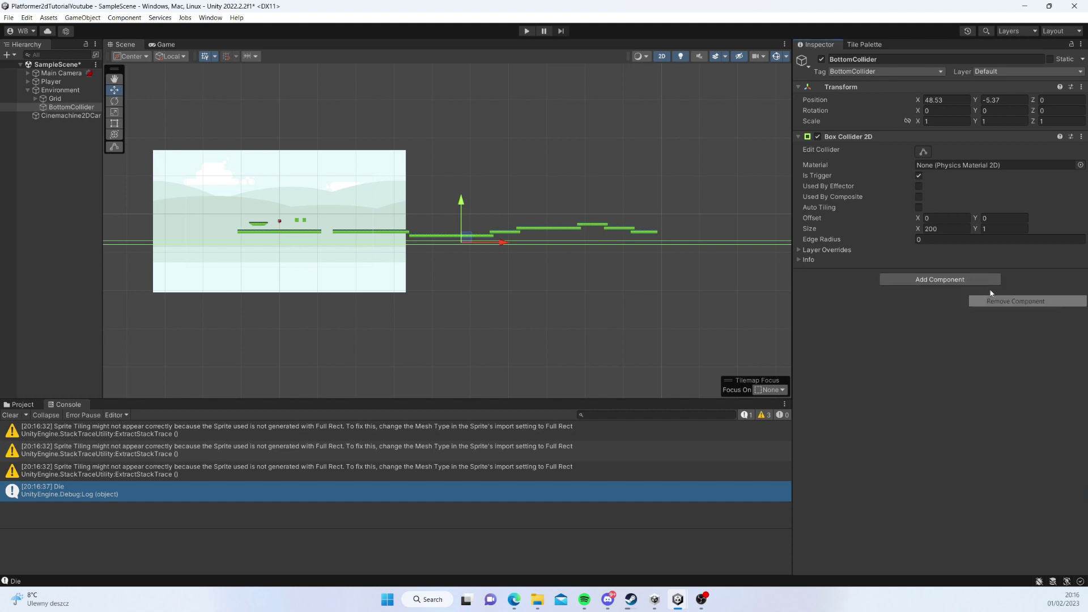
{"action": "left_click", "coordinate": [41, 404]}
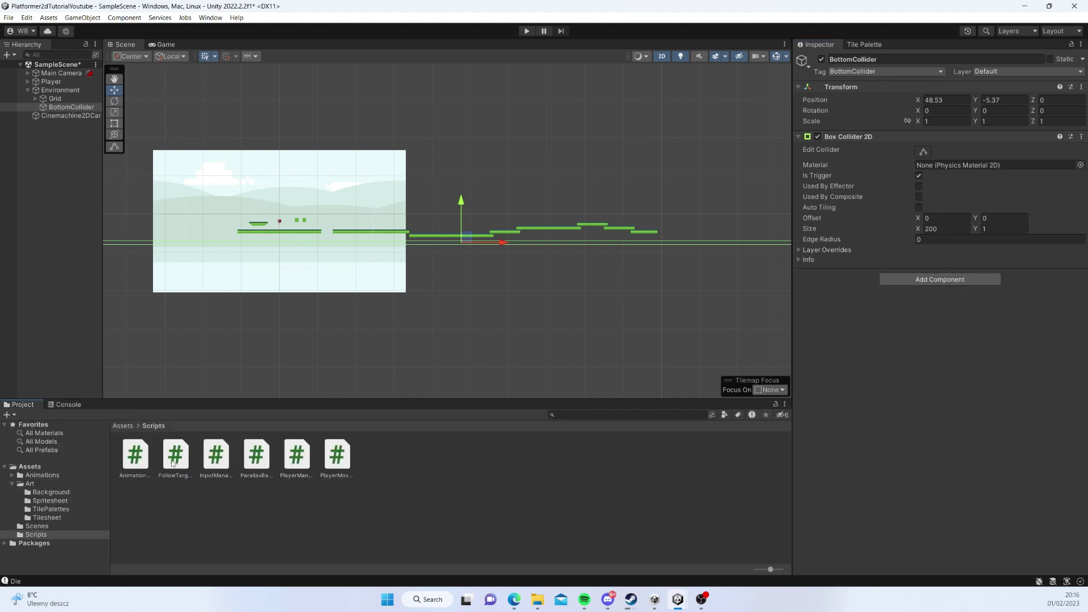
{"action": "left_click", "coordinate": [29, 466]}
{"action": "left_click", "coordinate": [300, 475]}
{"action": "right_click", "coordinate": [304, 477]}
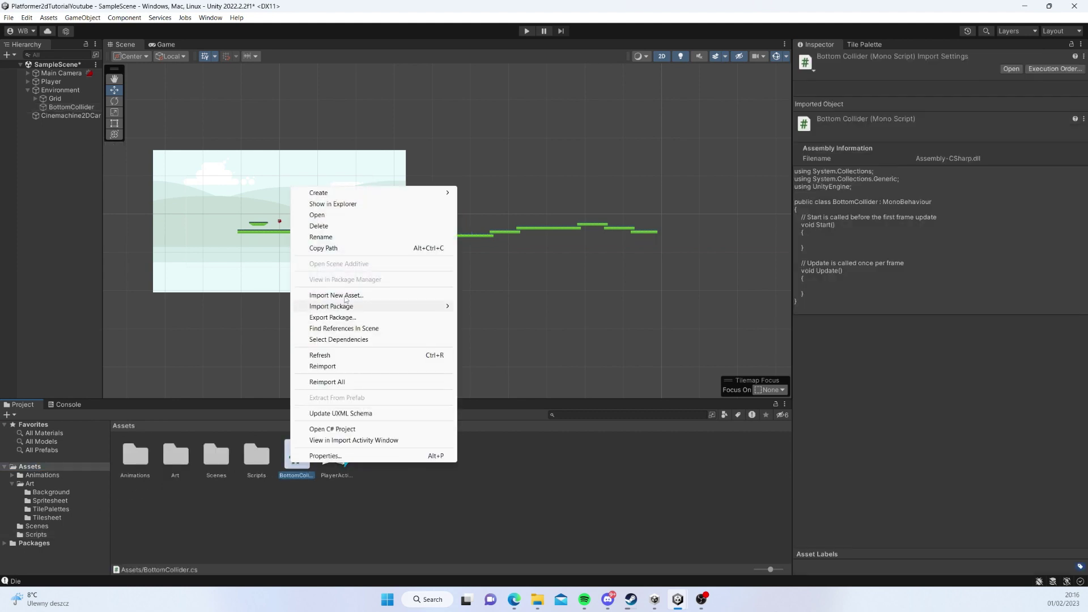
{"action": "left_click", "coordinate": [369, 225]}
{"action": "left_click", "coordinate": [564, 312]}
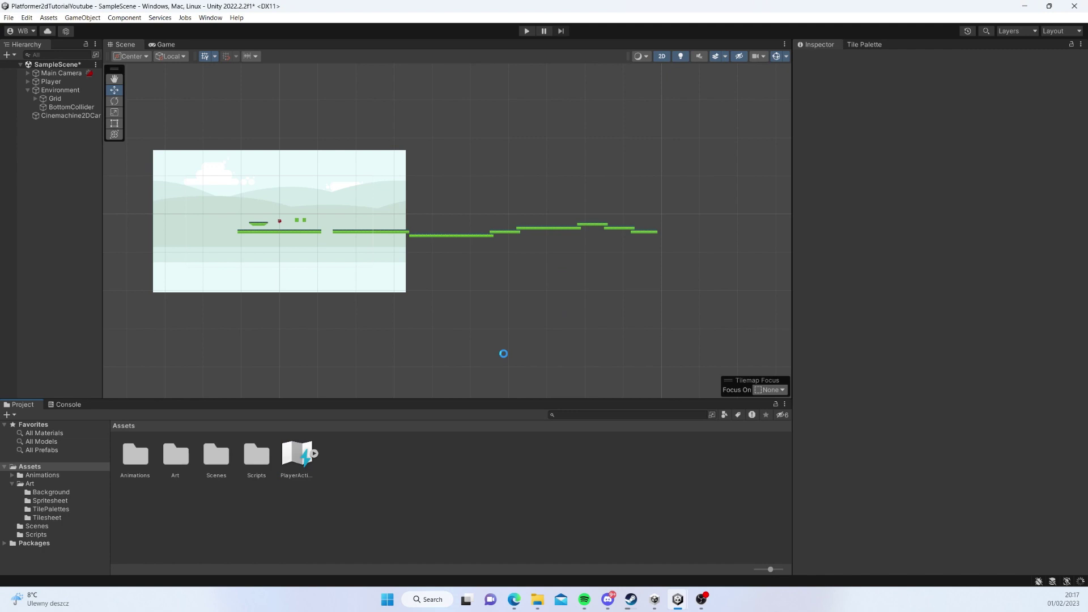
Step: Switch to the code editor and restore PlayerManager's trigger condition to col.CompareTag(BOTTOM_COLLIDER_TAG)
{"action": "key", "text": "alt+Tab"}
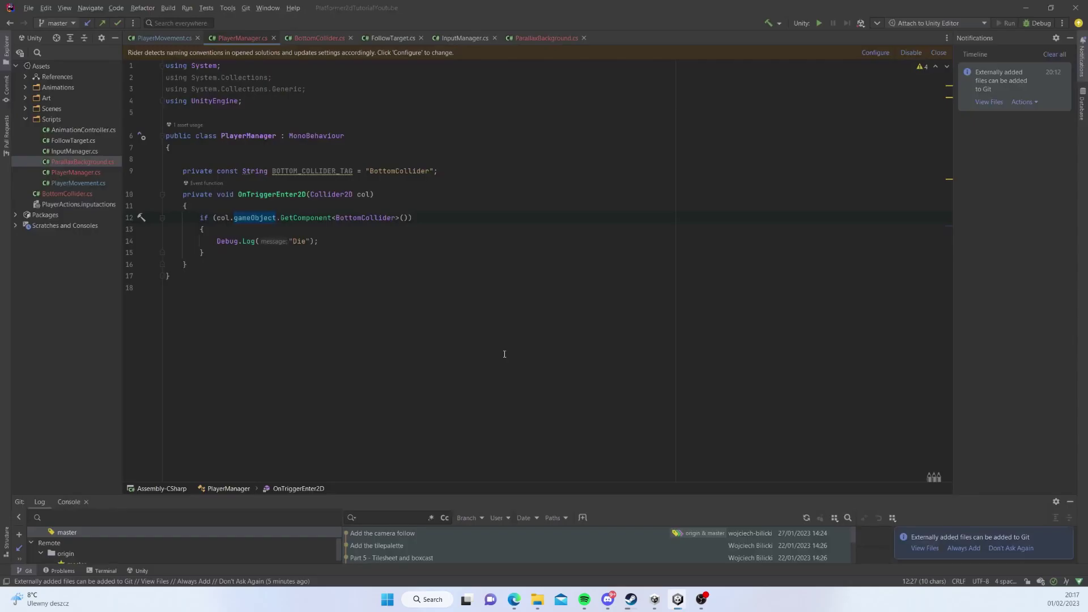
{"action": "left_click", "coordinate": [409, 216]}
{"action": "key", "text": "BackSpace"}
{"action": "key", "text": "BackSpace"}
{"action": "key", "text": "BackSpace"}
{"action": "key", "text": "BackSpace"}
{"action": "key", "text": "BackSpace"}
{"action": "key", "text": "BackSpace"}
{"action": "key", "text": "BackSpace"}
{"action": "key", "text": "BackSpace"}
{"action": "key", "text": "BackSpace"}
{"action": "key", "text": "BackSpace"}
{"action": "key", "text": "BackSpace"}
{"action": "key", "text": "BackSpace"}
{"action": "key", "text": "BackSpace"}
{"action": "key", "text": "BackSpace"}
{"action": "key", "text": "BackSpace"}
{"action": "key", "text": "BackSpace"}
{"action": "key", "text": "BackSpace"}
{"action": "key", "text": "BackSpace"}
{"action": "key", "text": "BackSpace"}
{"action": "key", "text": "BackSpace"}
{"action": "type", "text": "CompareTag(BOTTOM_COLLIDER_TAG"}
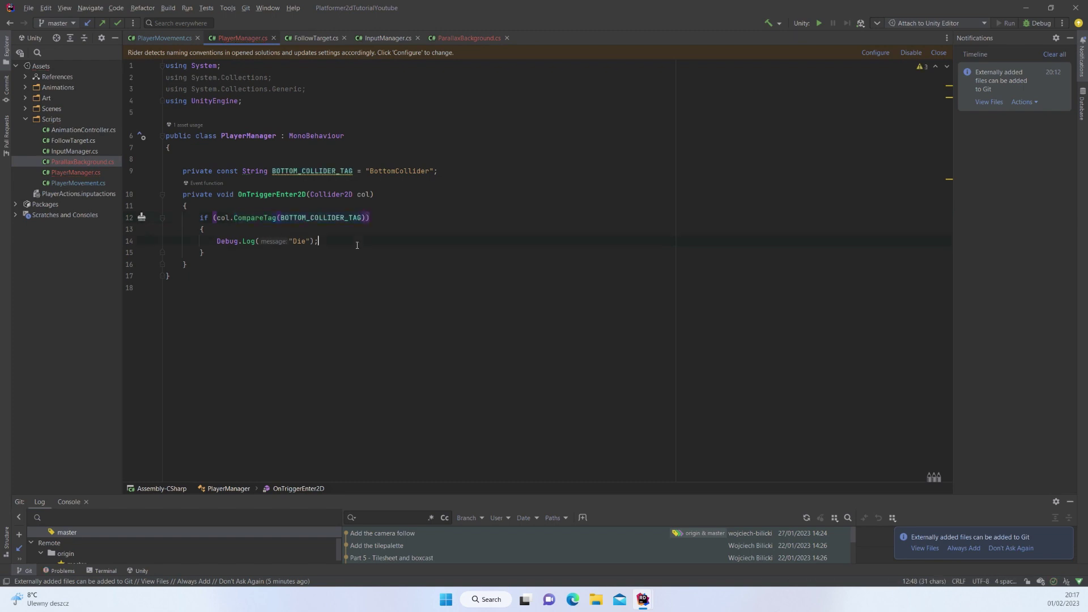
Step: Replace the Debug.Log statement inside the tag check with a call to Die()
{"action": "left_click_drag", "start_coordinate": [216, 241], "coordinate": [328, 236]}
{"action": "key", "text": "BackSpace"}
{"action": "type", "text": "Die"}
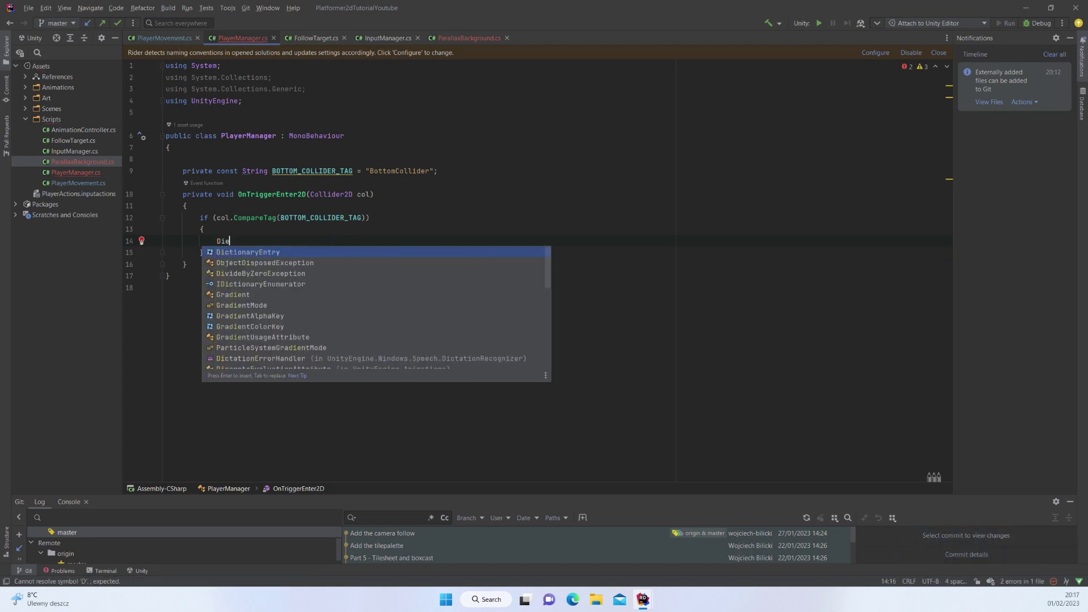
{"action": "key", "text": "Return"}
{"action": "key", "text": "ctrl+z"}
{"action": "type", "text": "();"}
Step: Add an empty private void Die() method below OnTriggerEnter2D in the PlayerManager class
{"action": "key", "text": "Down"}
{"action": "key", "text": "Down"}
{"action": "key", "text": "Return"}
{"action": "key", "text": "Return"}
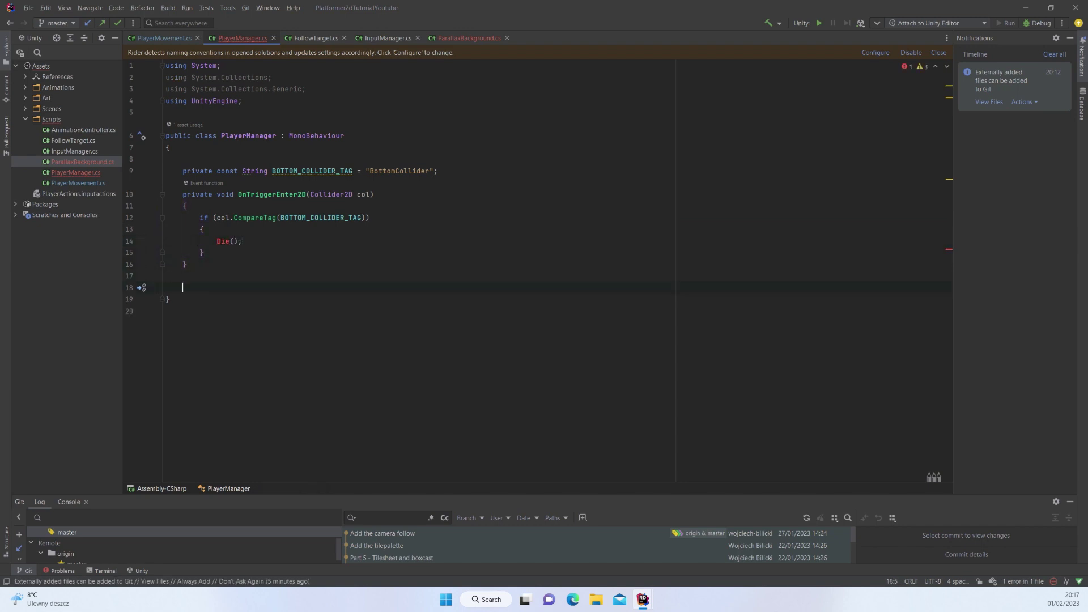
{"action": "type", "text": "private void Die() {"}
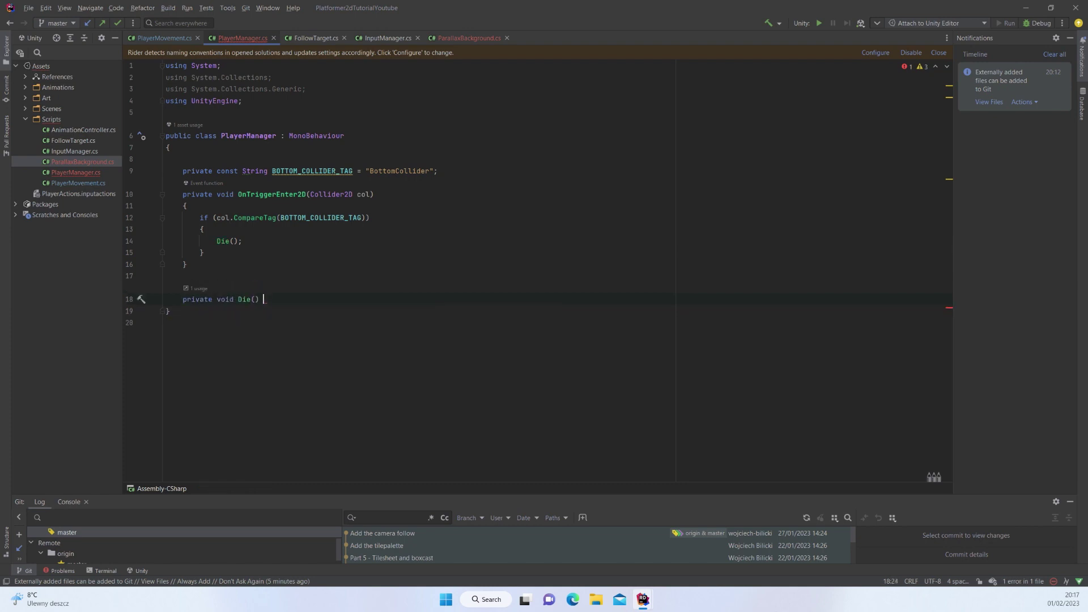
{"action": "key", "text": "Return"}
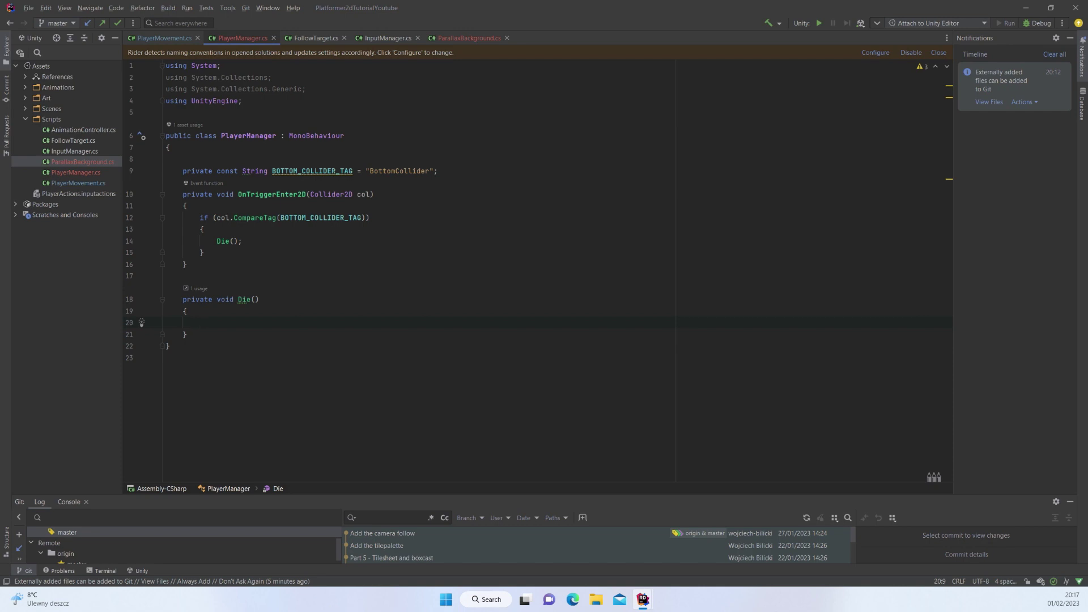
Step: Switch to the Unity editor and open the Spritesheet folder under Art in the project assets
{"action": "key", "text": "super+ctrl+Right"}
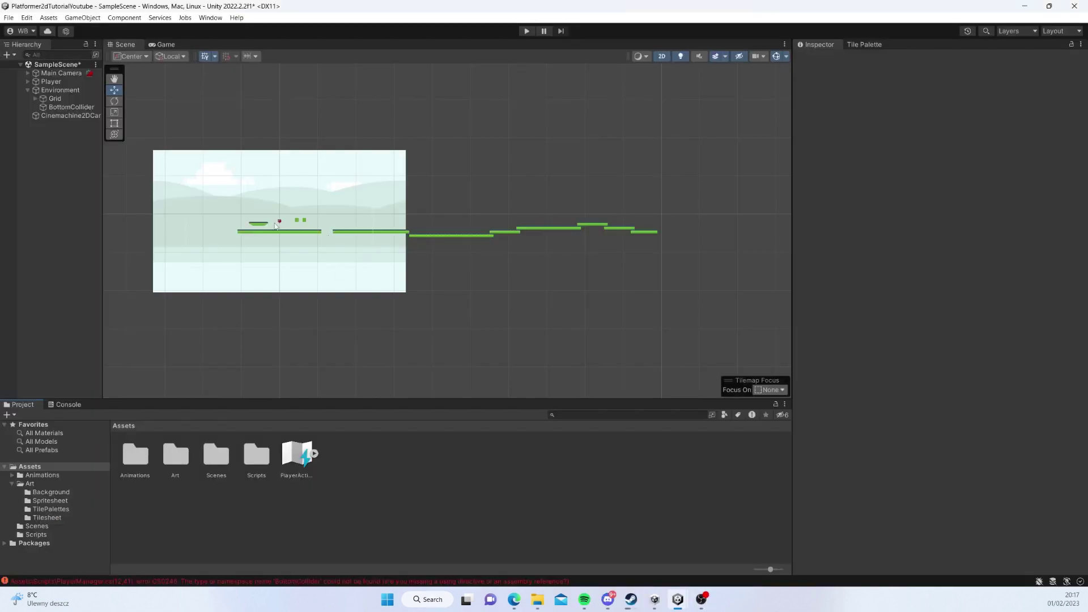
{"action": "scroll", "coordinate": [277, 215], "scroll_direction": "up", "scroll_amount": 8}
{"action": "scroll", "coordinate": [291, 197], "scroll_direction": "up", "scroll_amount": 5}
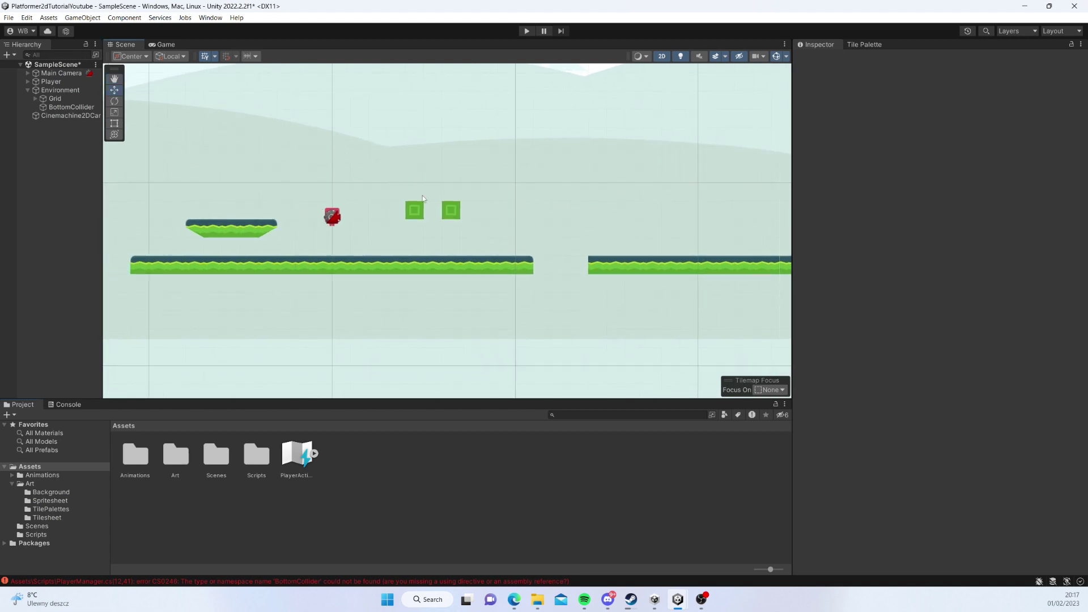
{"action": "scroll", "coordinate": [340, 224], "scroll_direction": "up", "scroll_amount": 2}
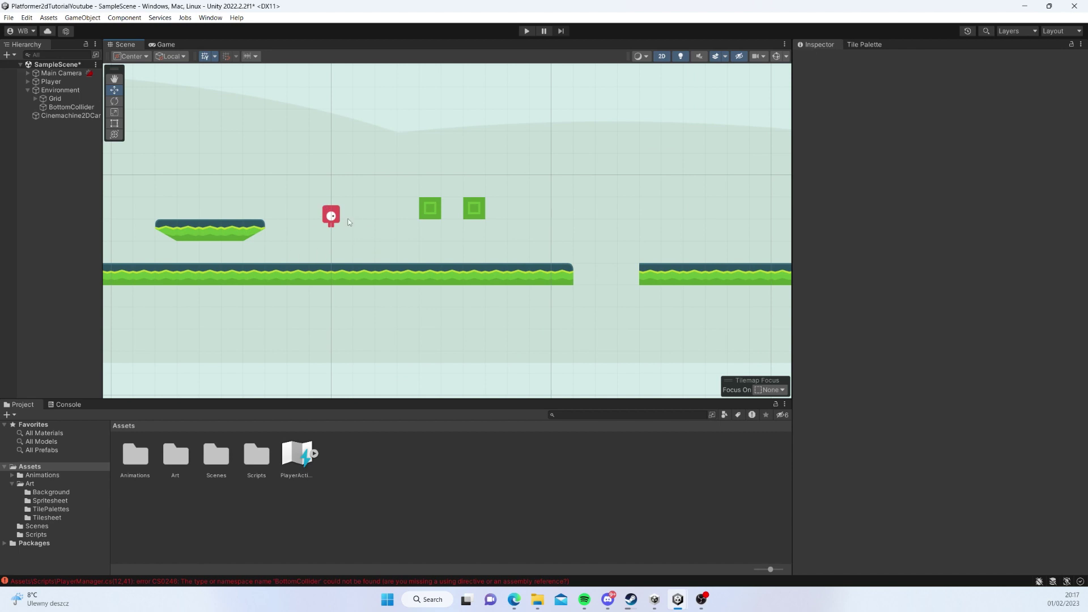
{"action": "left_click", "coordinate": [40, 493]}
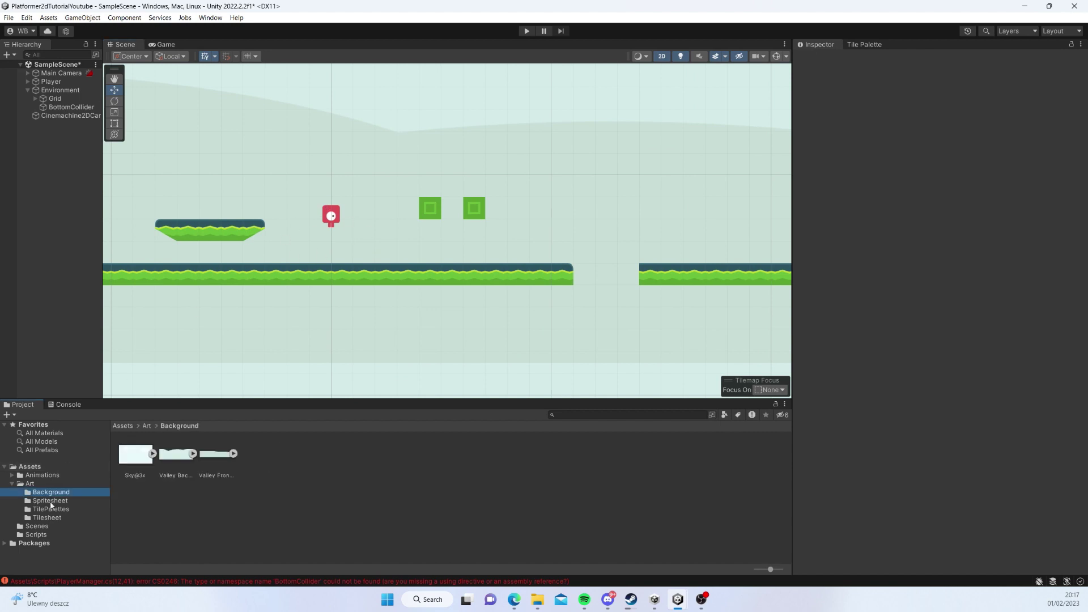
{"action": "left_click", "coordinate": [50, 501]}
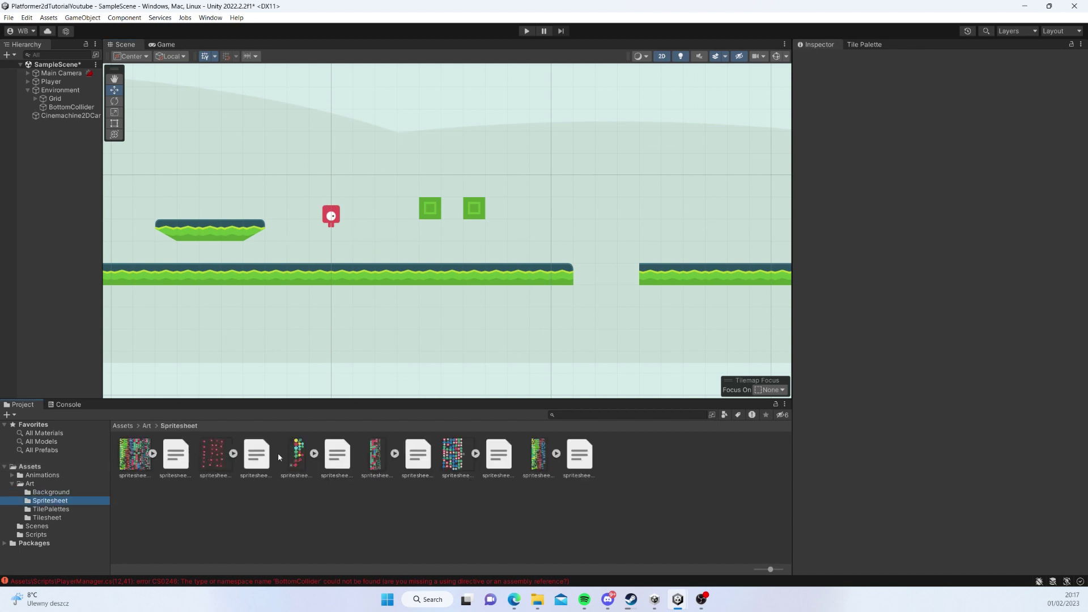
{"action": "left_click", "coordinate": [46, 517]}
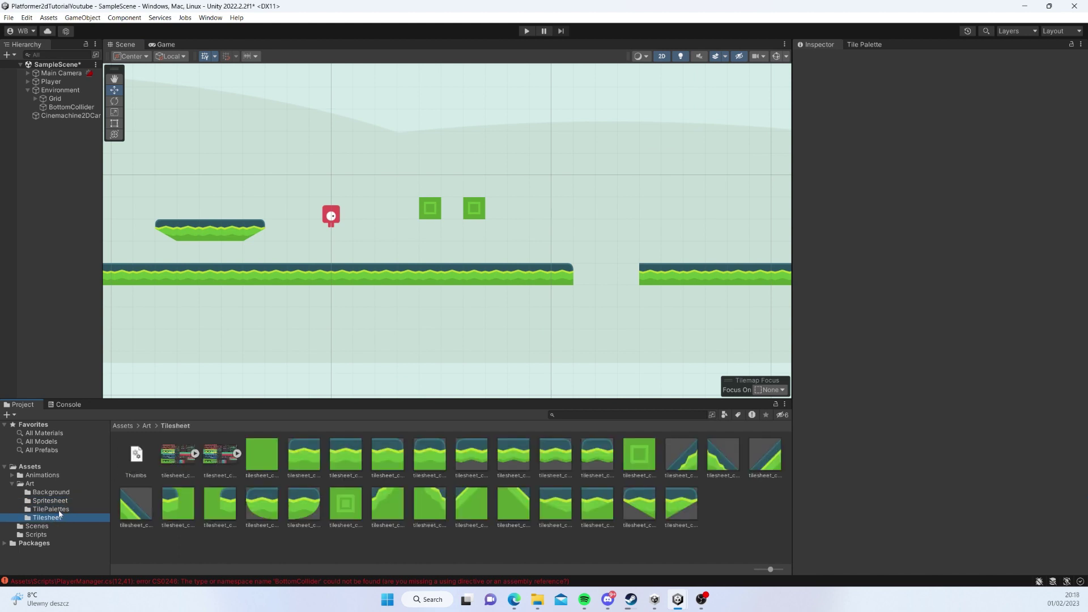
{"action": "left_click", "coordinate": [59, 510]}
{"action": "key", "text": "Up"}
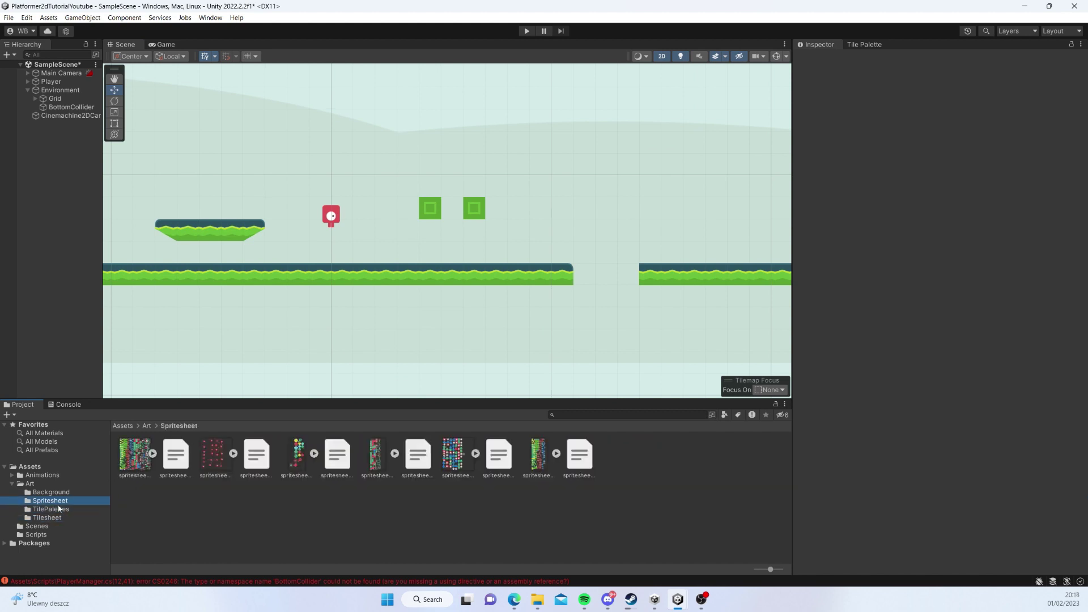
Step: Expand the sprite sheets and select the red square player sprite marked with an X, spritesheet_players_22
{"action": "left_click", "coordinate": [314, 454]}
{"action": "left_click", "coordinate": [435, 454]}
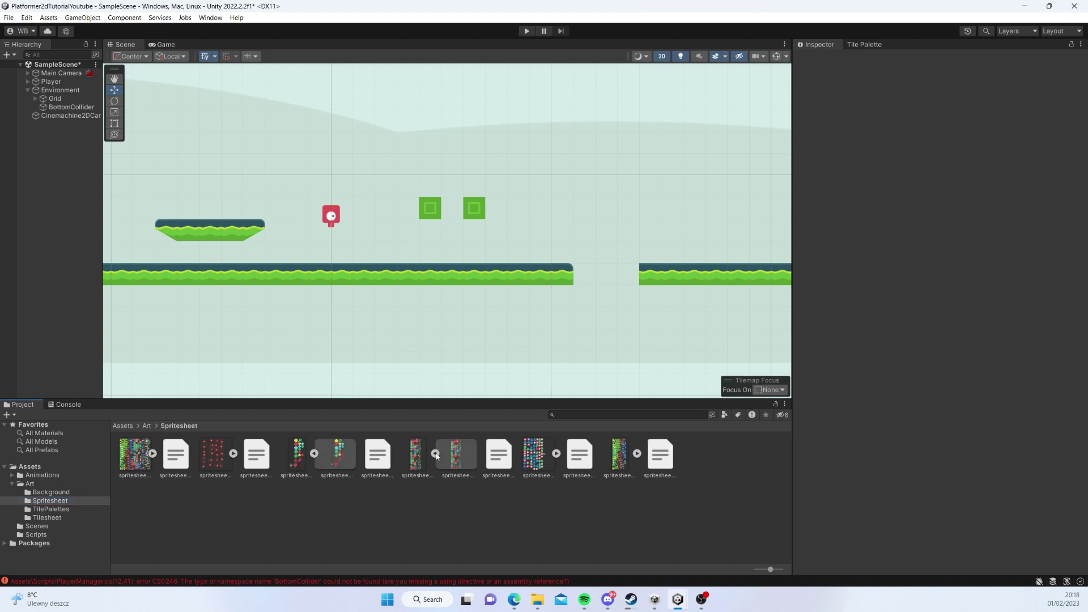
{"action": "left_click", "coordinate": [556, 454]}
{"action": "scroll", "coordinate": [555, 497], "scroll_direction": "down", "scroll_amount": 2}
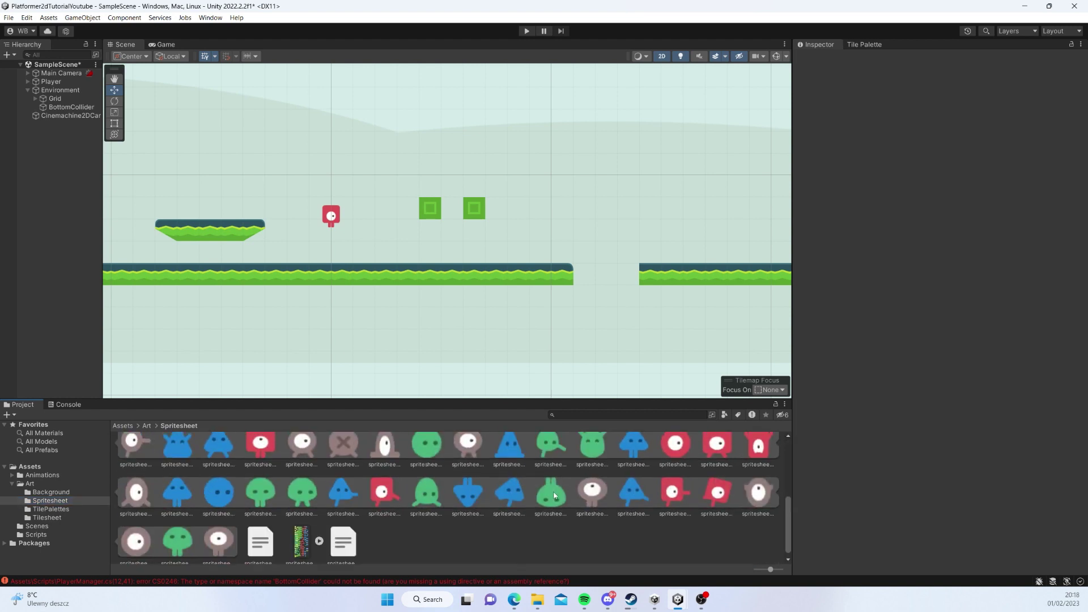
{"action": "scroll", "coordinate": [536, 508], "scroll_direction": "up", "scroll_amount": 4}
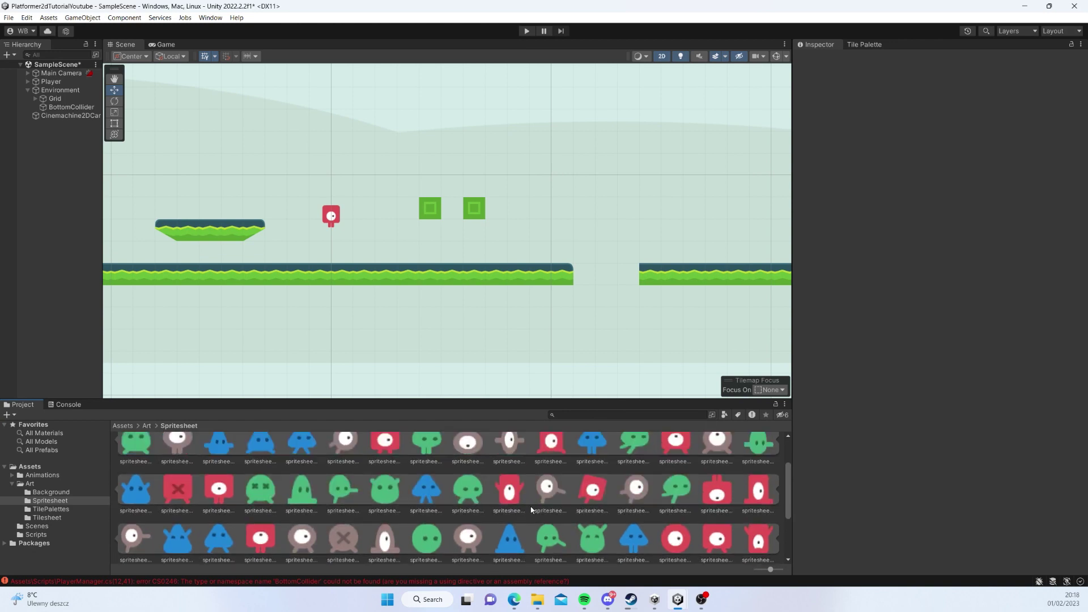
{"action": "scroll", "coordinate": [536, 508], "scroll_direction": "down", "scroll_amount": 2}
{"action": "left_click", "coordinate": [192, 516]}
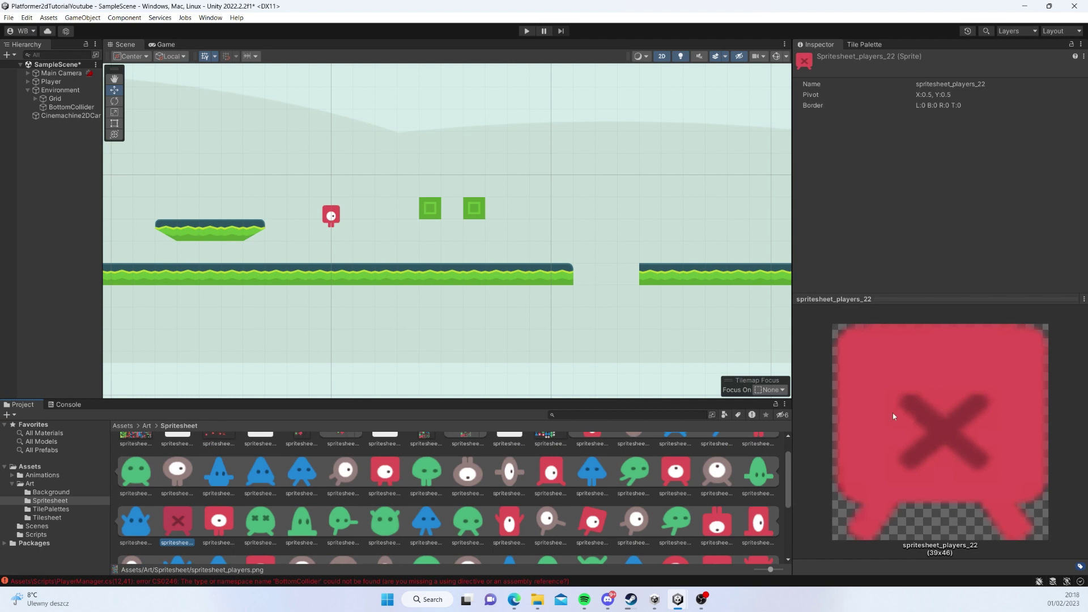
Step: Duplicate the selected dead-player sprite as a separate asset and rename the copy Red_Player_Dead
{"action": "scroll", "coordinate": [169, 530], "scroll_direction": "down", "scroll_amount": 1}
{"action": "scroll", "coordinate": [195, 496], "scroll_direction": "up", "scroll_amount": 2}
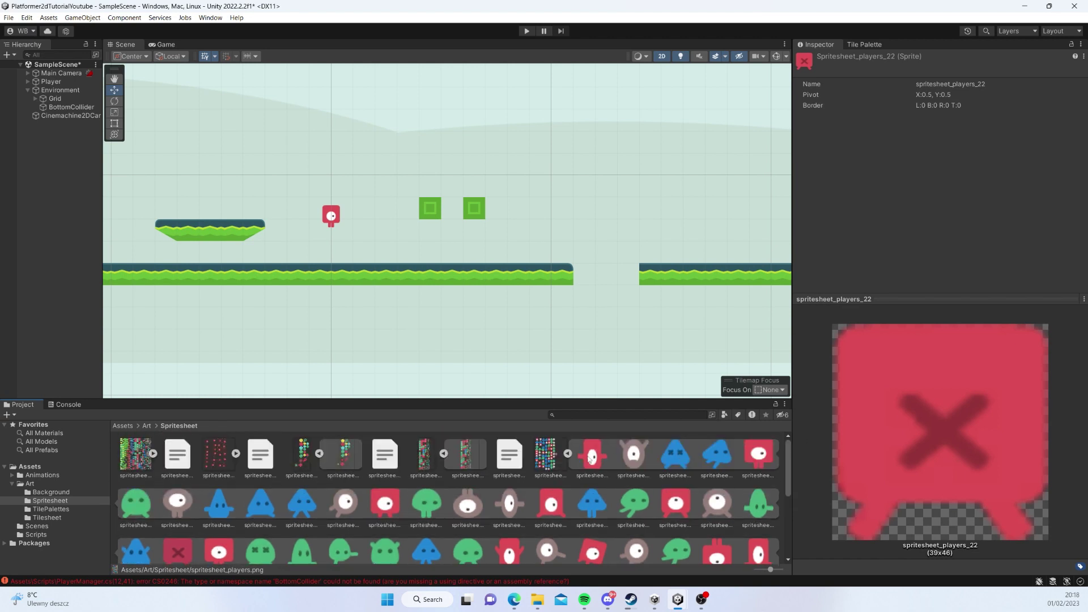
{"action": "scroll", "coordinate": [317, 509], "scroll_direction": "down", "scroll_amount": 2}
{"action": "scroll", "coordinate": [269, 522], "scroll_direction": "down", "scroll_amount": 3}
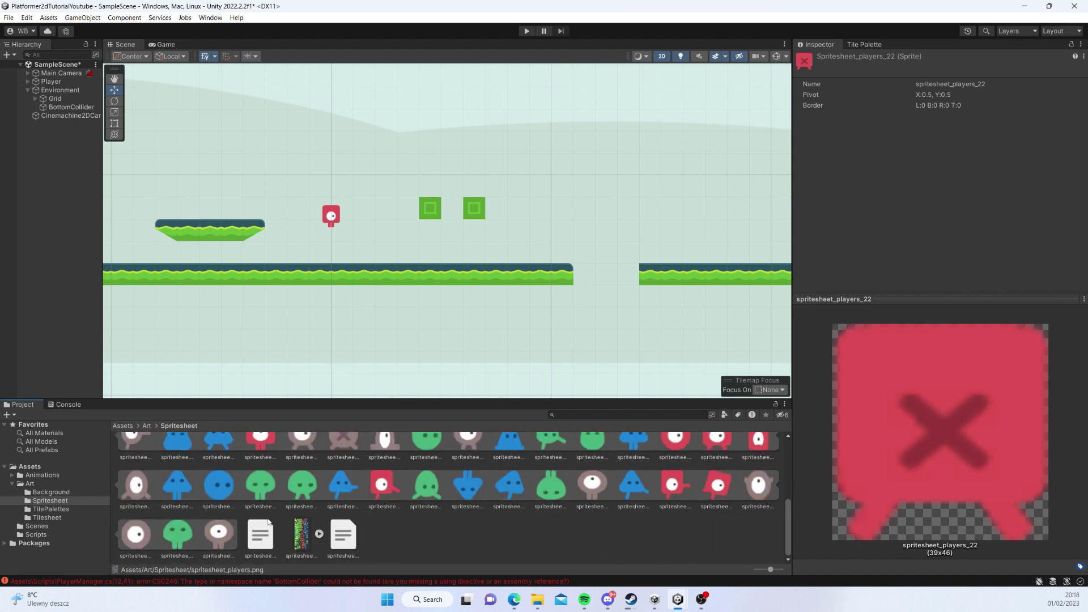
{"action": "key", "text": "ctrl+d"}
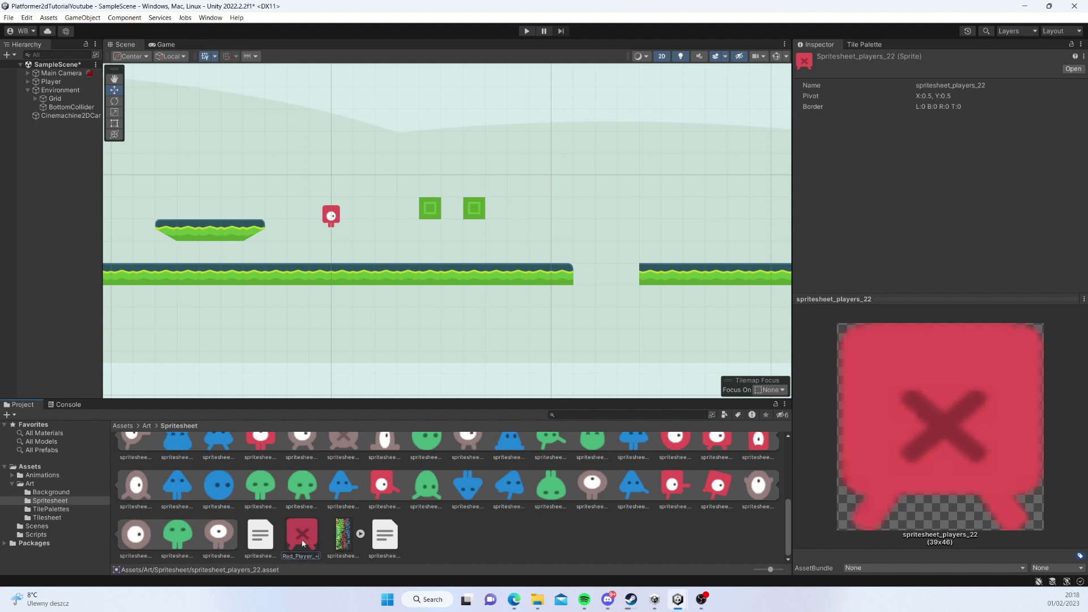
{"action": "key", "text": "Return"}
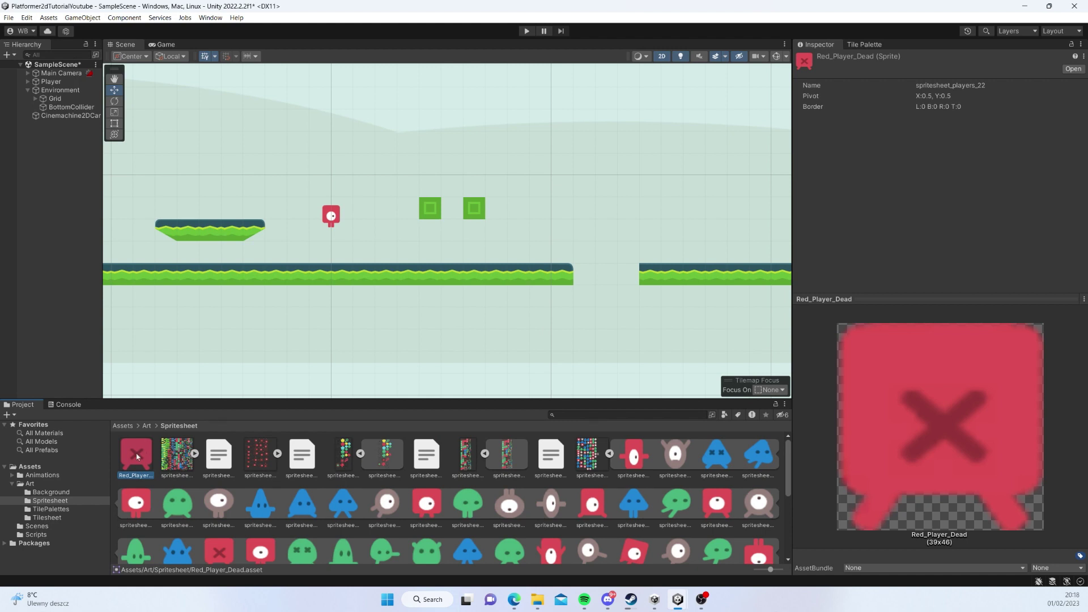
Step: Create a new folder named Resources directly under Assets and open it
{"action": "left_click", "coordinate": [13, 485]}
{"action": "left_click", "coordinate": [12, 484]}
{"action": "left_click", "coordinate": [13, 485]}
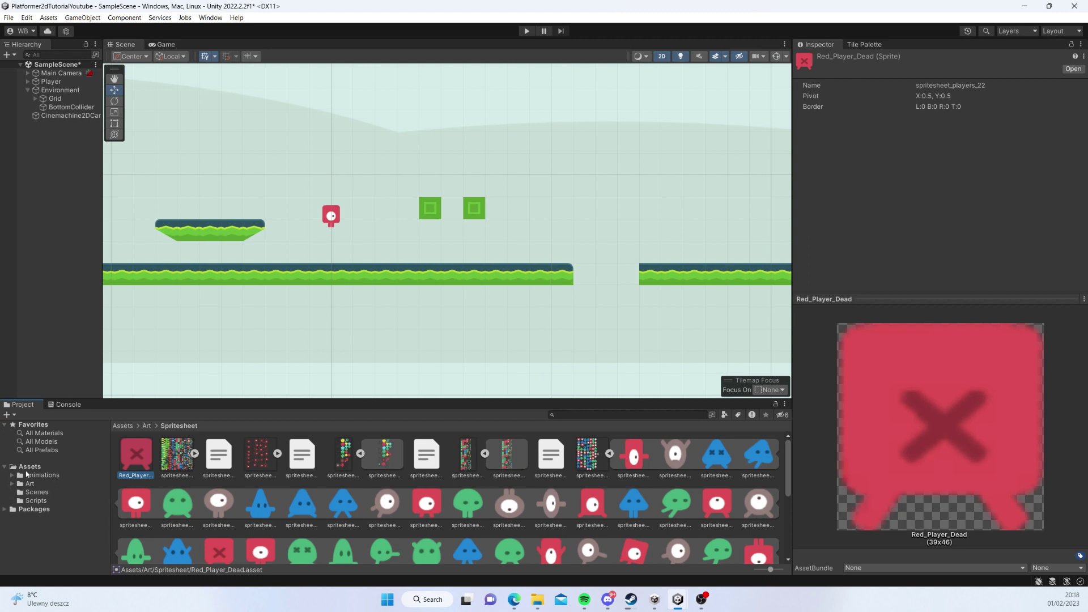
{"action": "right_click", "coordinate": [33, 466]}
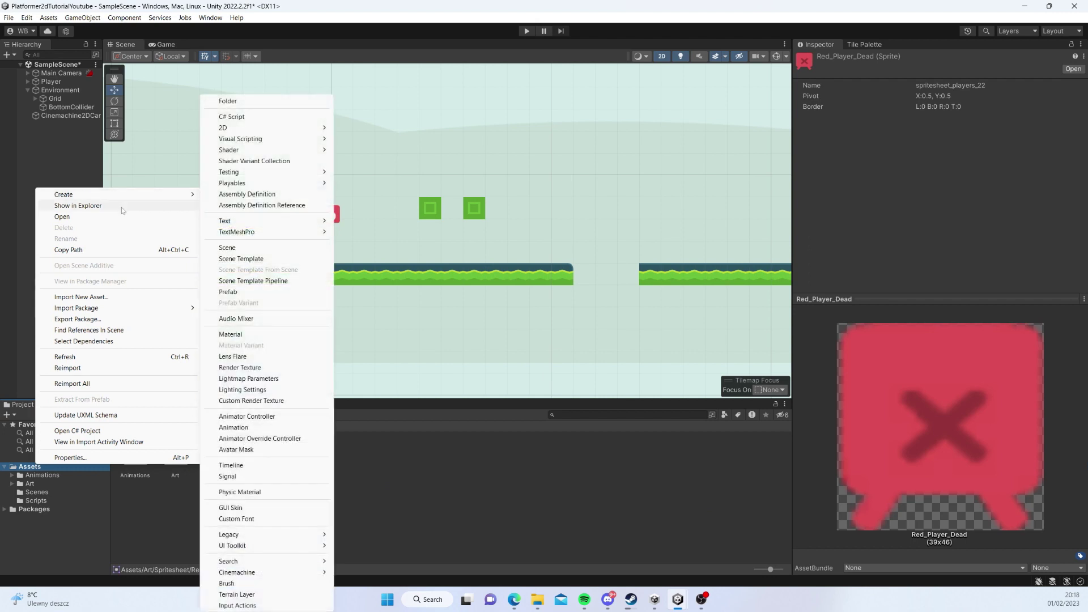
{"action": "left_click", "coordinate": [264, 100]}
{"action": "type", "text": "Resource"}
{"action": "key", "text": "Return"}
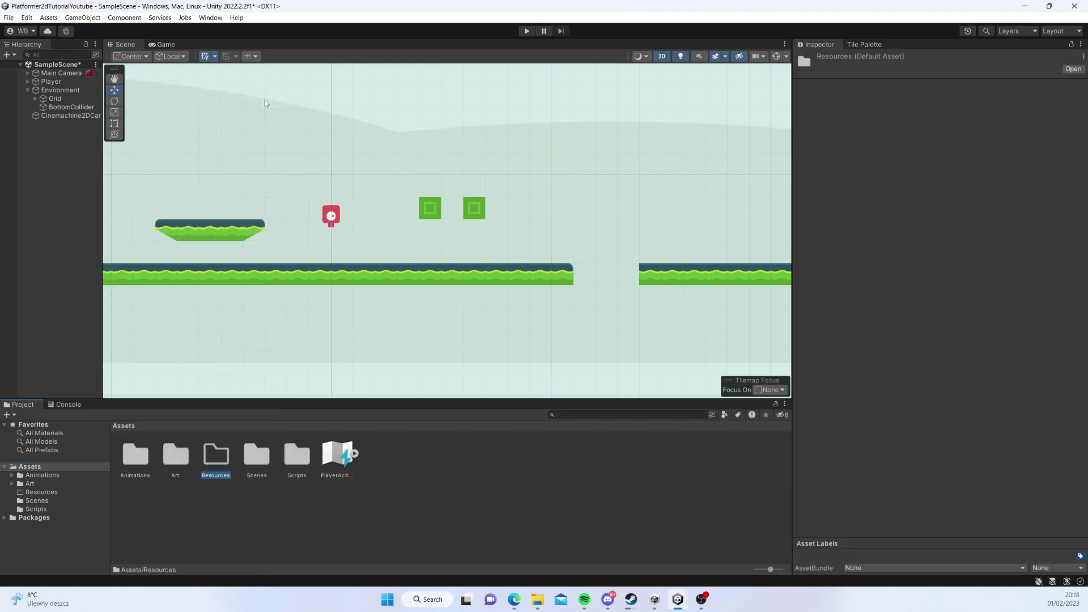
{"action": "key", "text": "Return"}
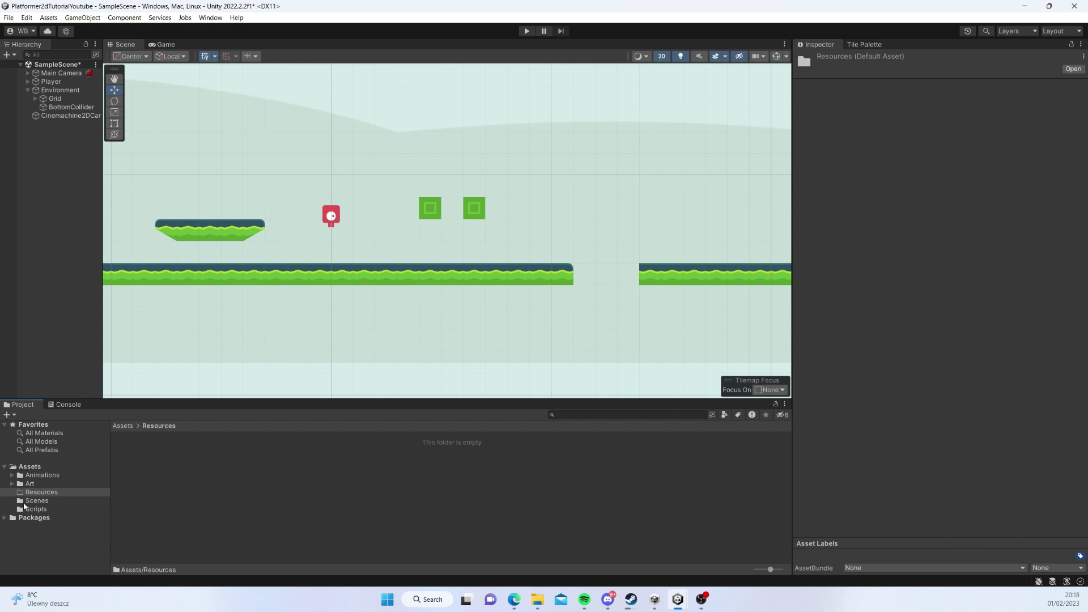
Step: Open the Spritesheet folder under Art, followed by the Resources folder
{"action": "left_click", "coordinate": [12, 484]}
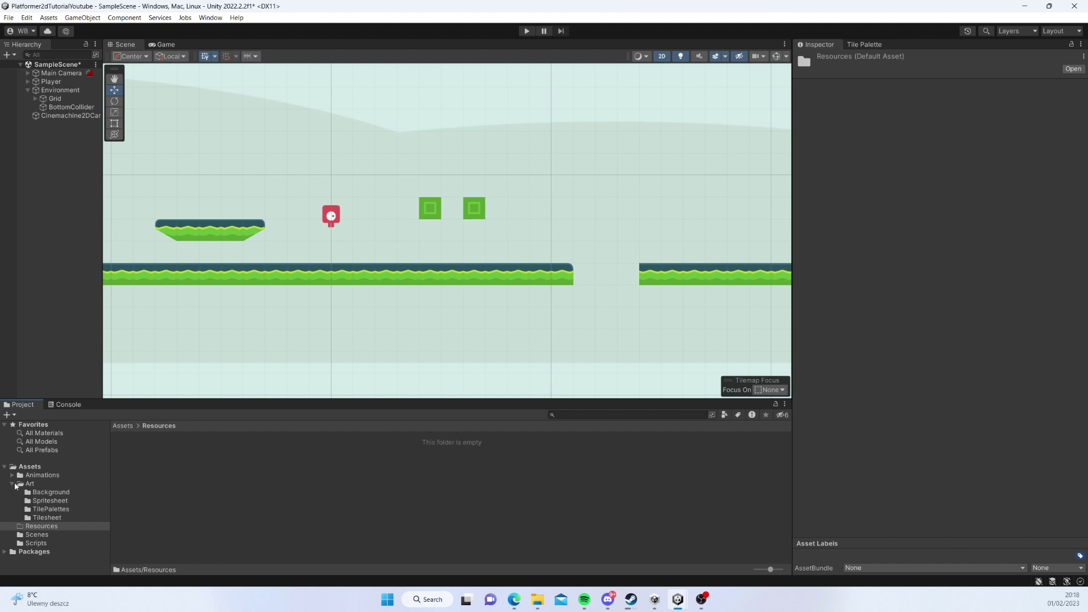
{"action": "left_click", "coordinate": [14, 484]}
{"action": "left_click", "coordinate": [15, 484]}
{"action": "left_click", "coordinate": [50, 501]}
{"action": "left_click", "coordinate": [48, 526]}
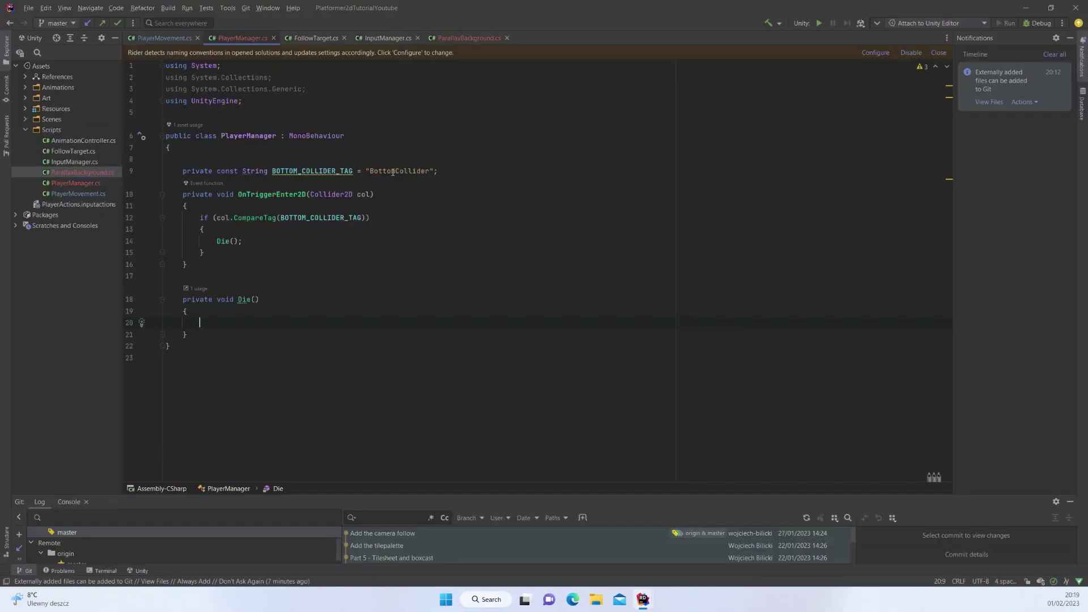
Step: Declare a private SpriteRenderer field named _spriteRenderer below the BOTTOM_COLLIDER_TAG constant in PlayerManager, separated by a blank line
{"action": "left_click", "coordinate": [461, 170]}
{"action": "key", "text": "Return"}
{"action": "key", "text": "Return"}
{"action": "key", "text": "Return"}
{"action": "key", "text": "Up"}
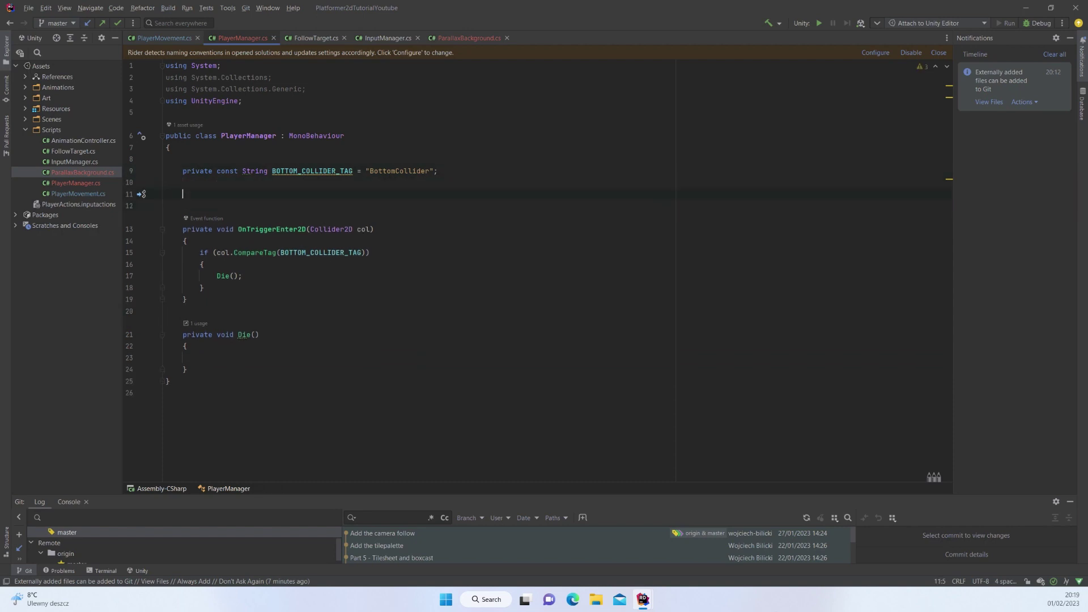
{"action": "type", "text": "private Sprite"}
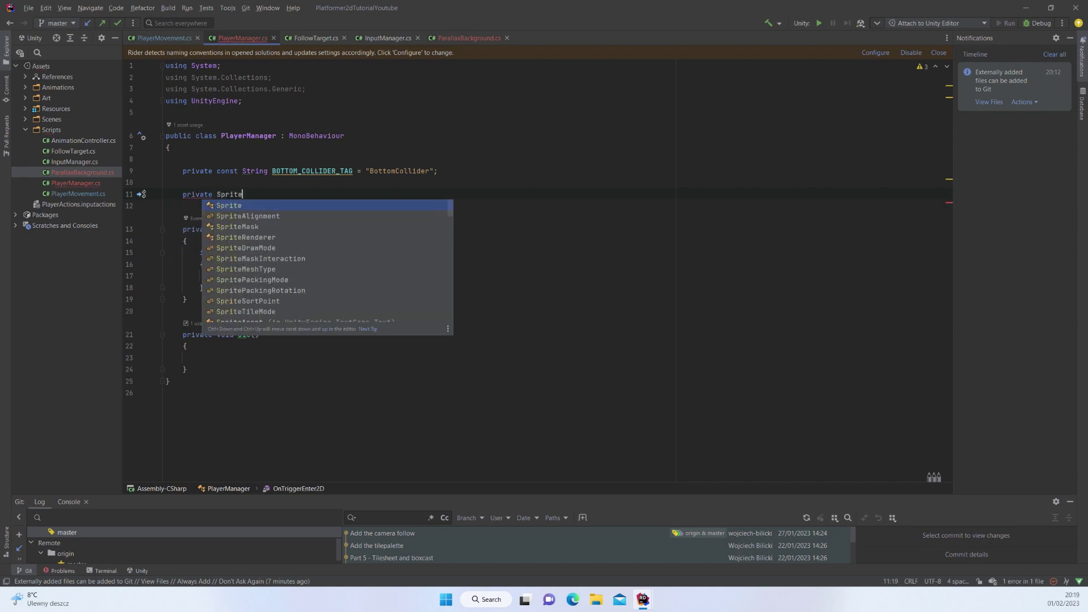
{"action": "type", "text": "R"}
{"action": "key", "text": "Return"}
{"action": "type", "text": "_s"}
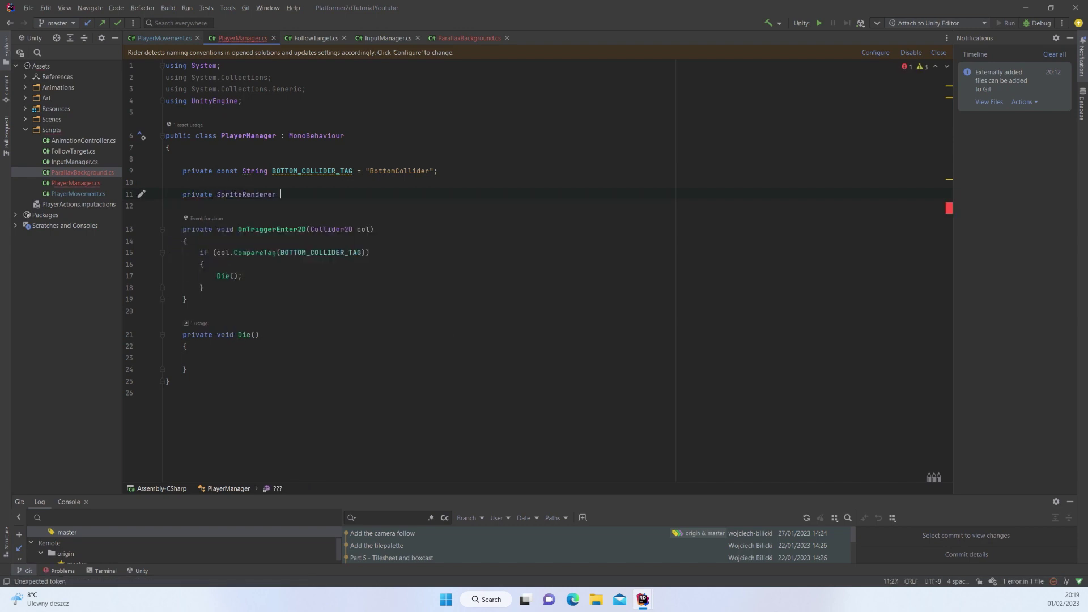
{"action": "key", "text": "Down"}
{"action": "key", "text": "Return"}
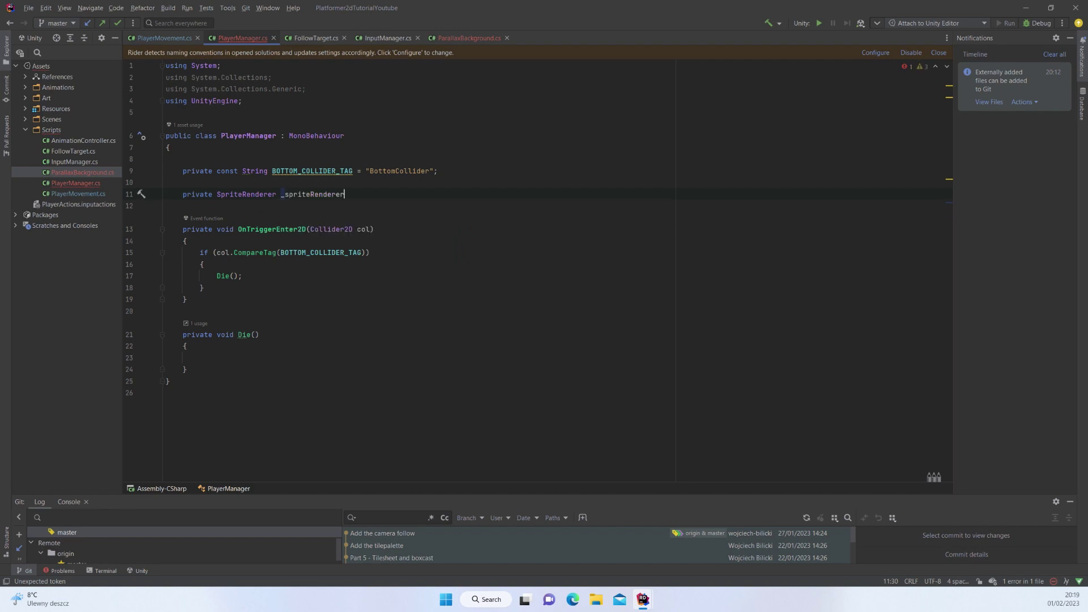
{"action": "type", "text": ";"}
Step: Declare a private Animator field named _playerAnimator on the line below _spriteRenderer
{"action": "key", "text": "Return"}
{"action": "type", "text": "private Ani"}
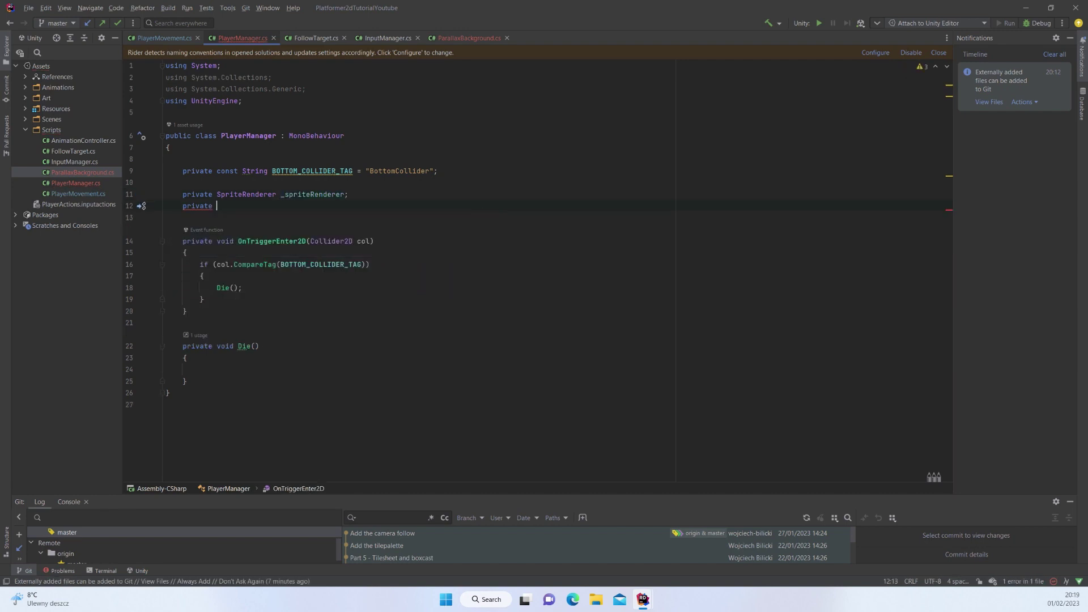
{"action": "key", "text": "Down"}
{"action": "key", "text": "Down"}
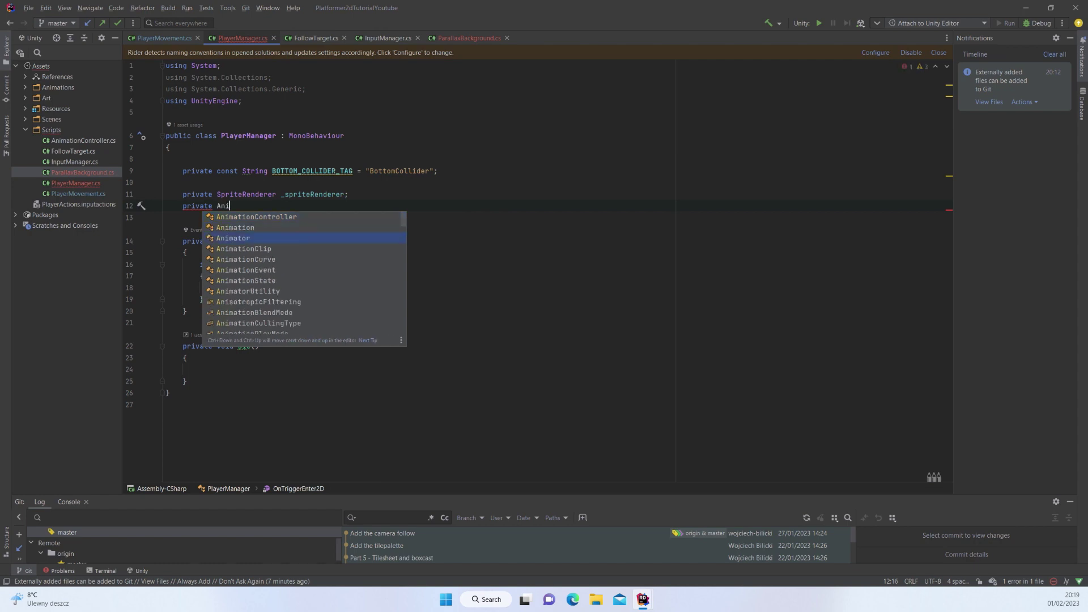
{"action": "key", "text": "Return"}
{"action": "type", "text": "_player"}
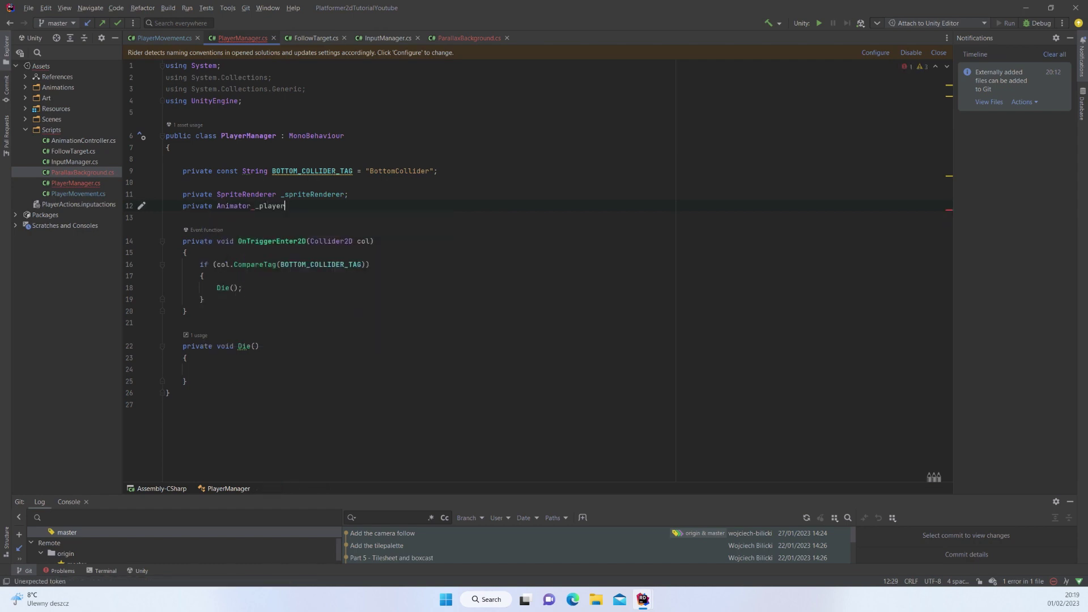
{"action": "type", "text": "Animator;"}
Step: Declare a private Sprite field named _deadPlayerSprite on the line below _playerAnimator
{"action": "key", "text": "Return"}
{"action": "type", "text": "priva"}
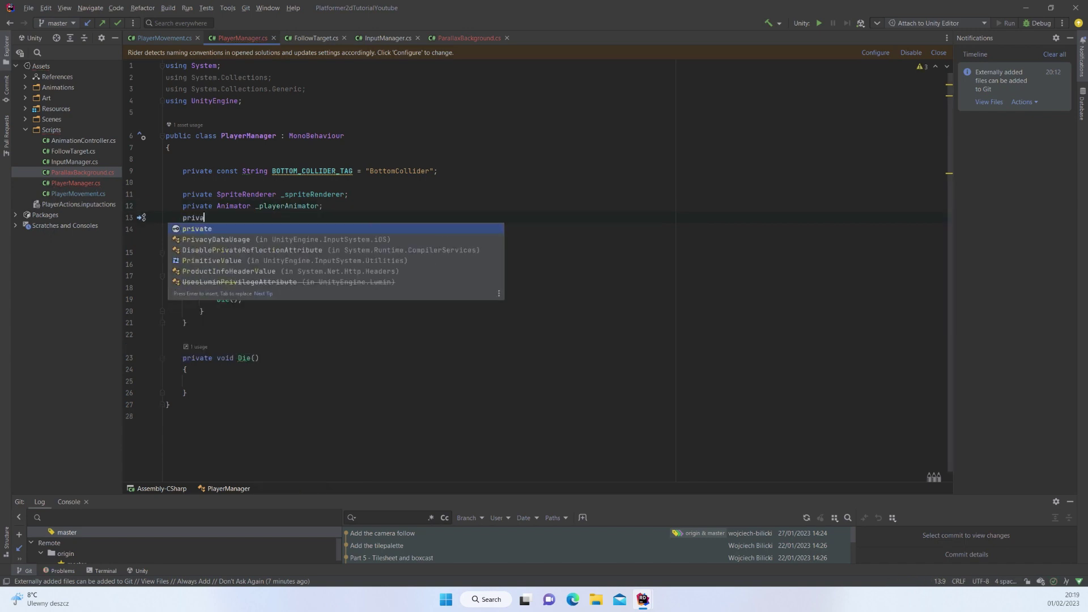
{"action": "type", "text": "te Spr"}
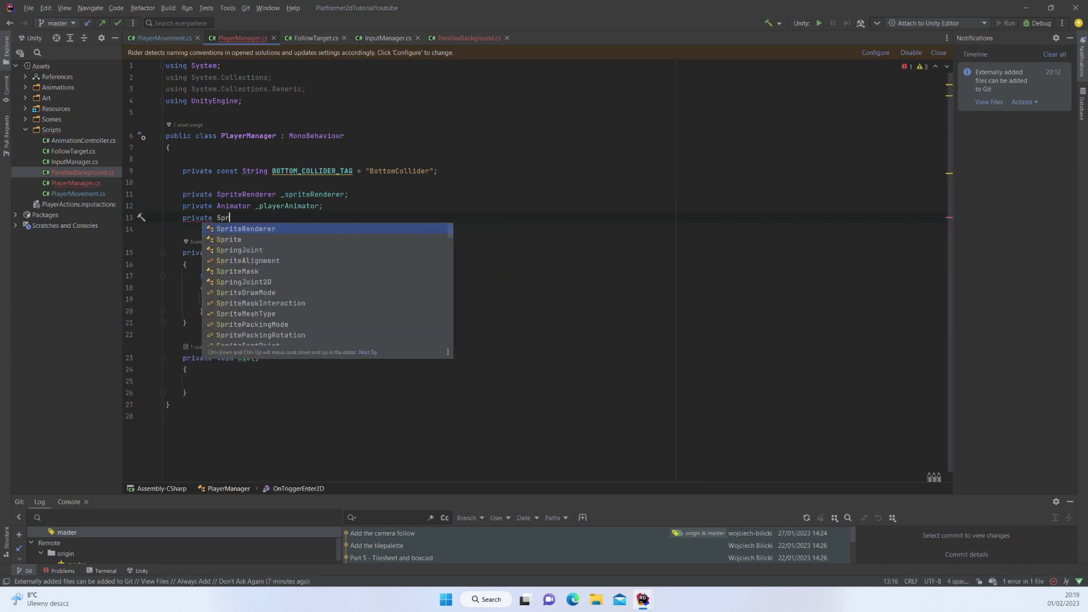
{"action": "type", "text": "ite _dead"}
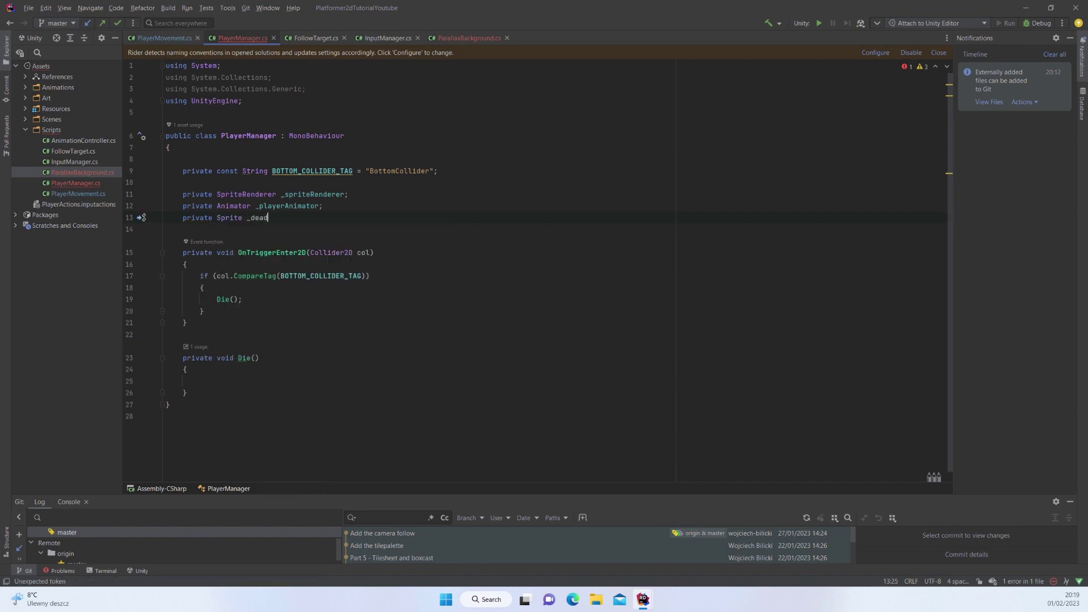
{"action": "type", "text": "PlayerSprite;"}
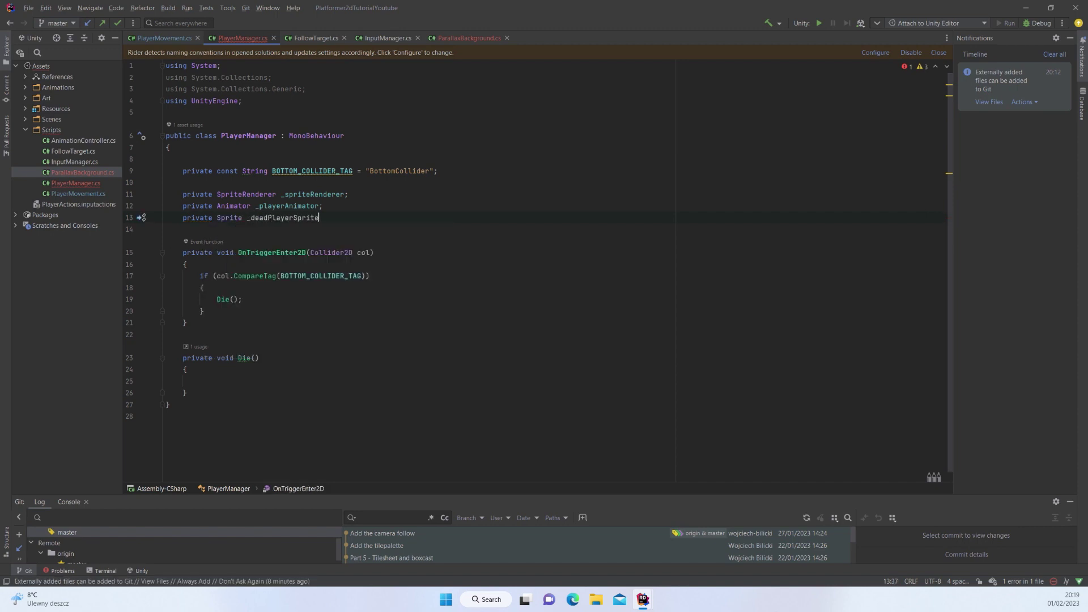
Step: Declare a private PlayerMovement field named _playerMovement on the line below _deadPlayerSprite
{"action": "key", "text": "Return"}
{"action": "type", "text": "privat"}
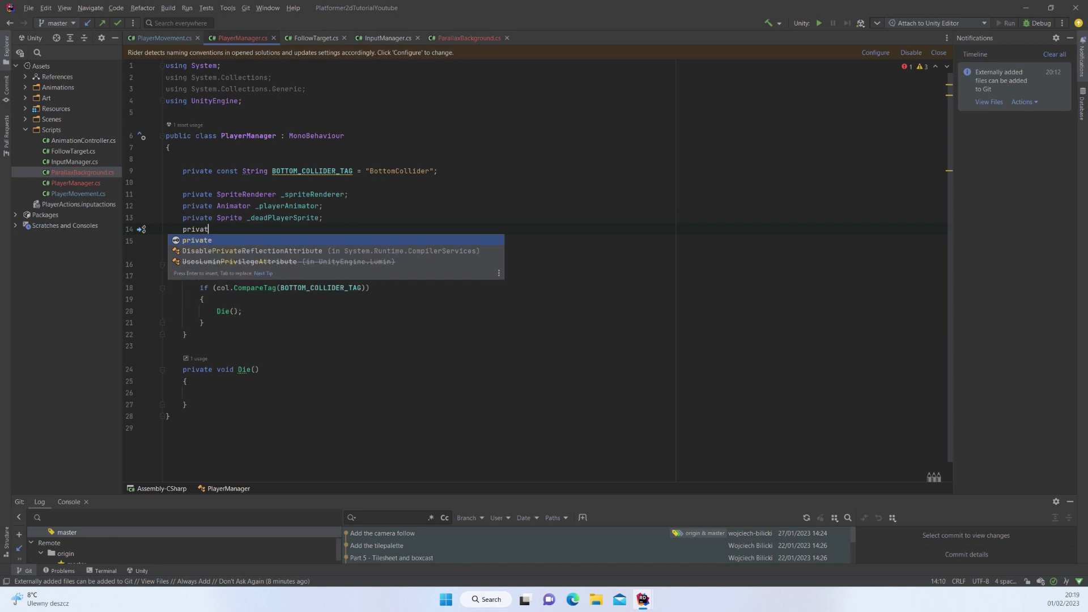
{"action": "type", "text": "e Player"}
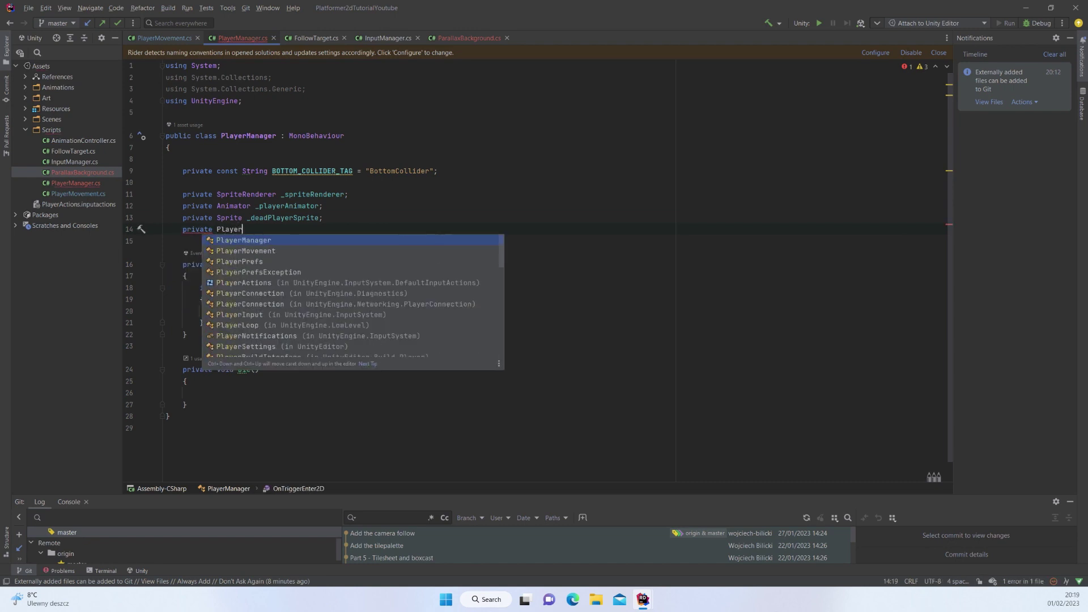
{"action": "key", "text": "Down"}
{"action": "key", "text": "Return"}
{"action": "type", "text": "_pla"}
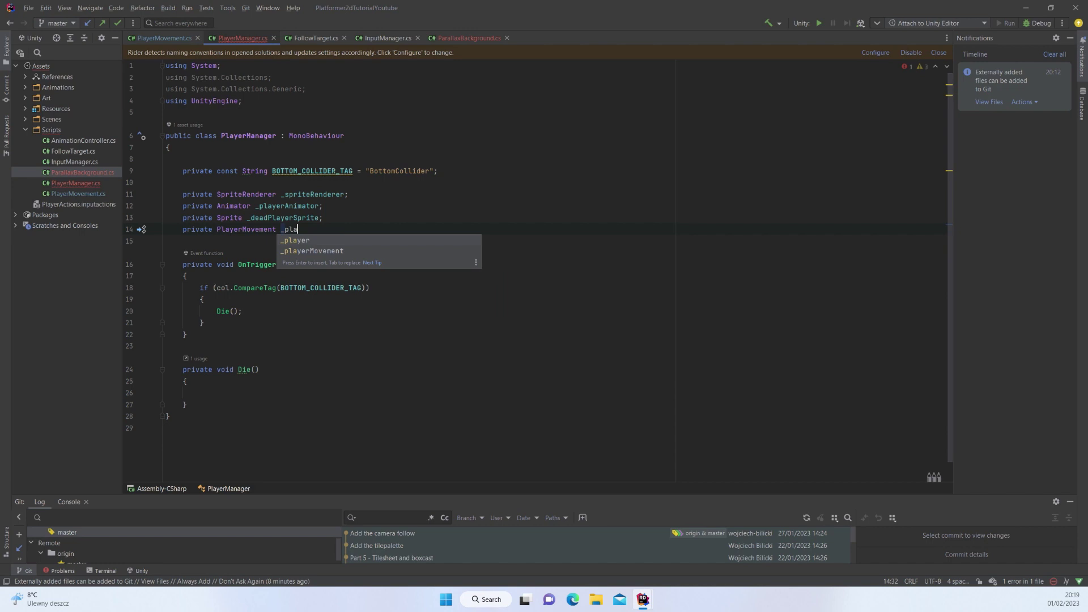
{"action": "key", "text": "Down"}
{"action": "key", "text": "Return"}
{"action": "type", "text": ";"}
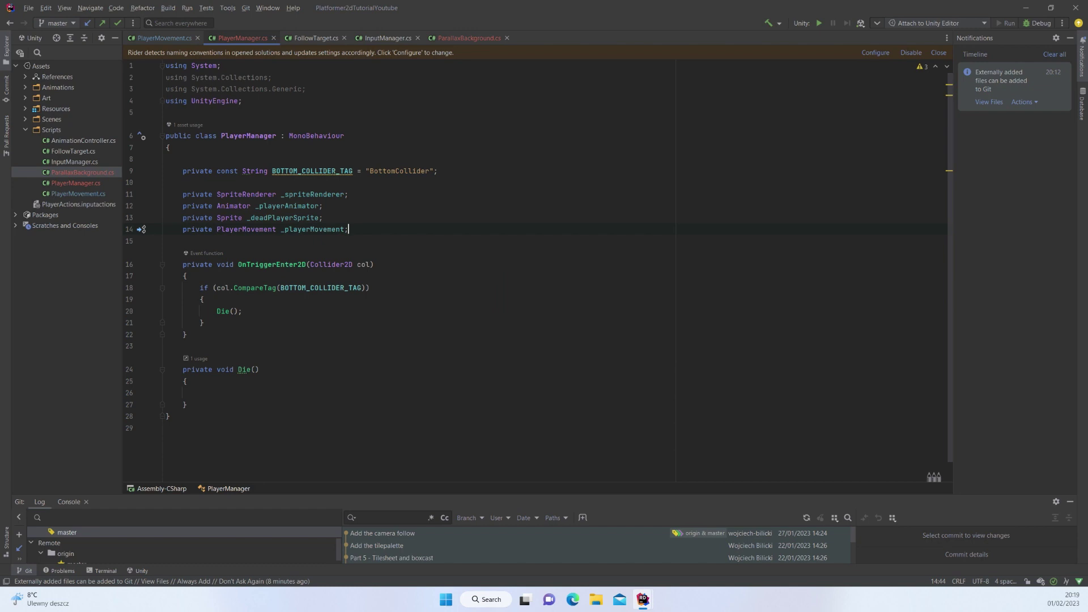
{"action": "key", "text": "Return"}
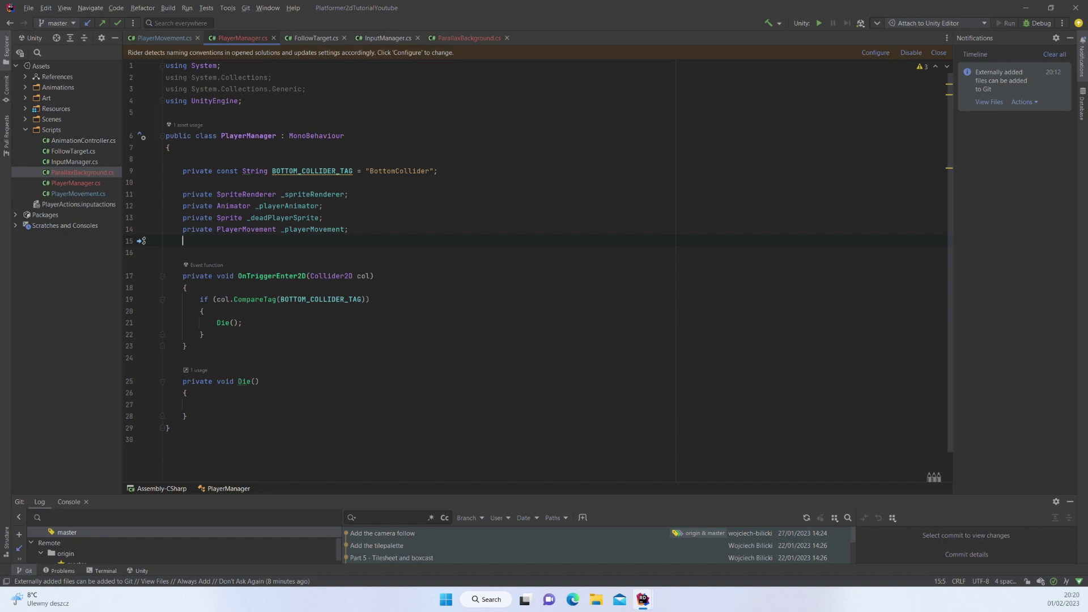
{"action": "type", "text": "p"}
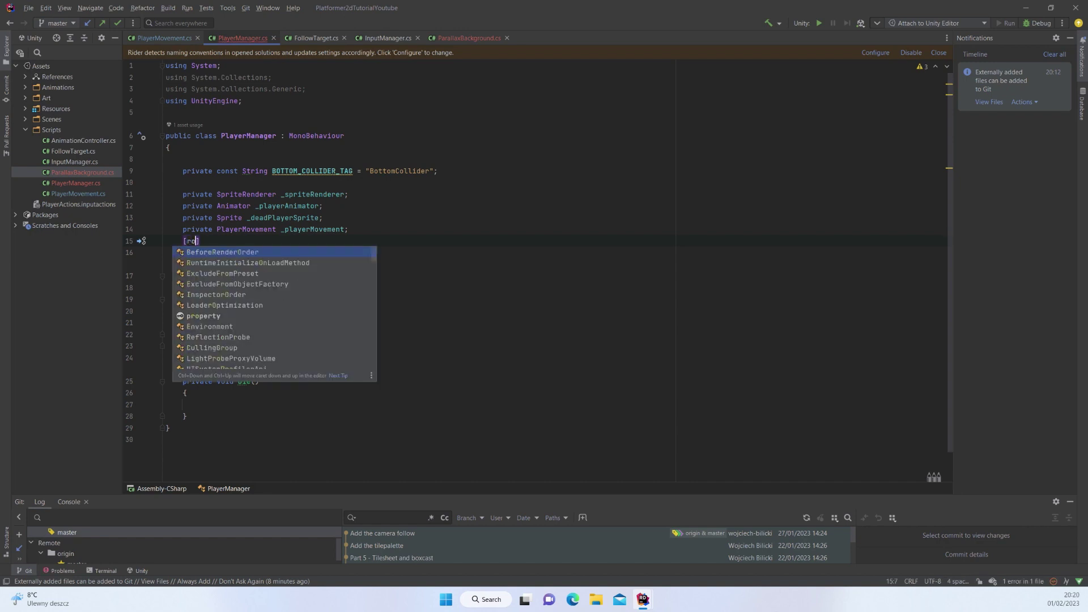
{"action": "key", "text": "BackSpace"}
{"action": "key", "text": "Down"}
Step: Declare a private FollowTarget field named _followTarget on the line below _playerMovement
{"action": "left_click", "coordinate": [166, 240]}
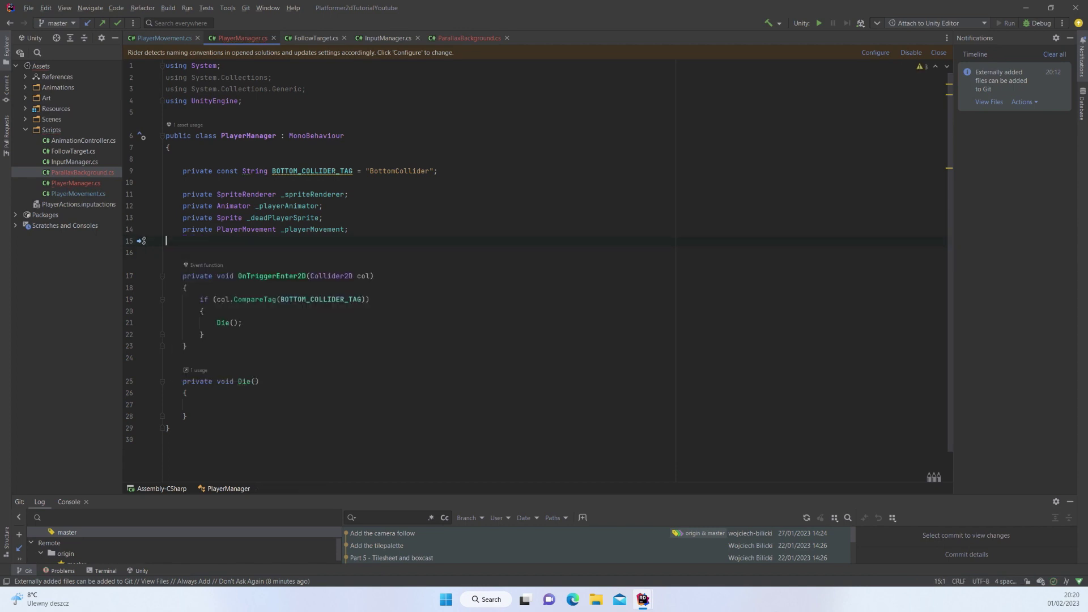
{"action": "type", "text": "private Foll"}
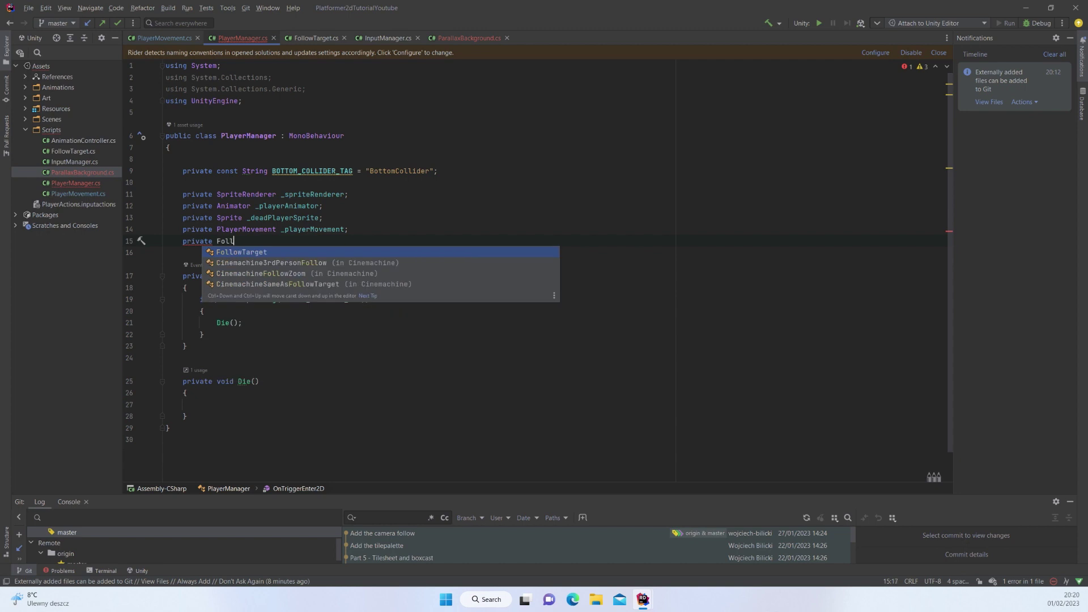
{"action": "key", "text": "Return"}
{"action": "type", "text": "_follo"}
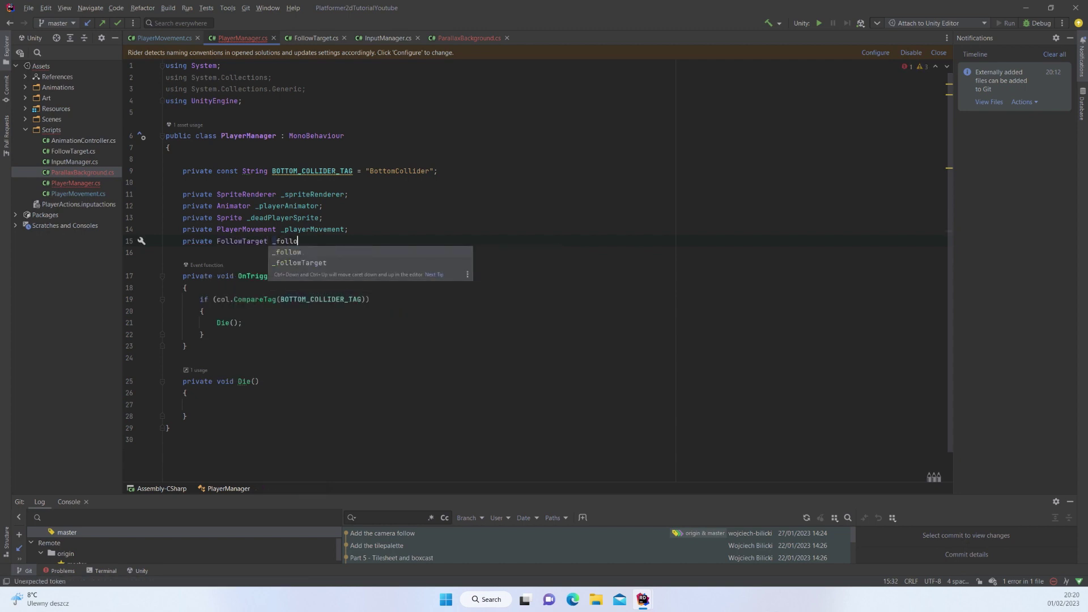
{"action": "key", "text": "Down"}
{"action": "key", "text": "Return"}
{"action": "type", "text": ";"}
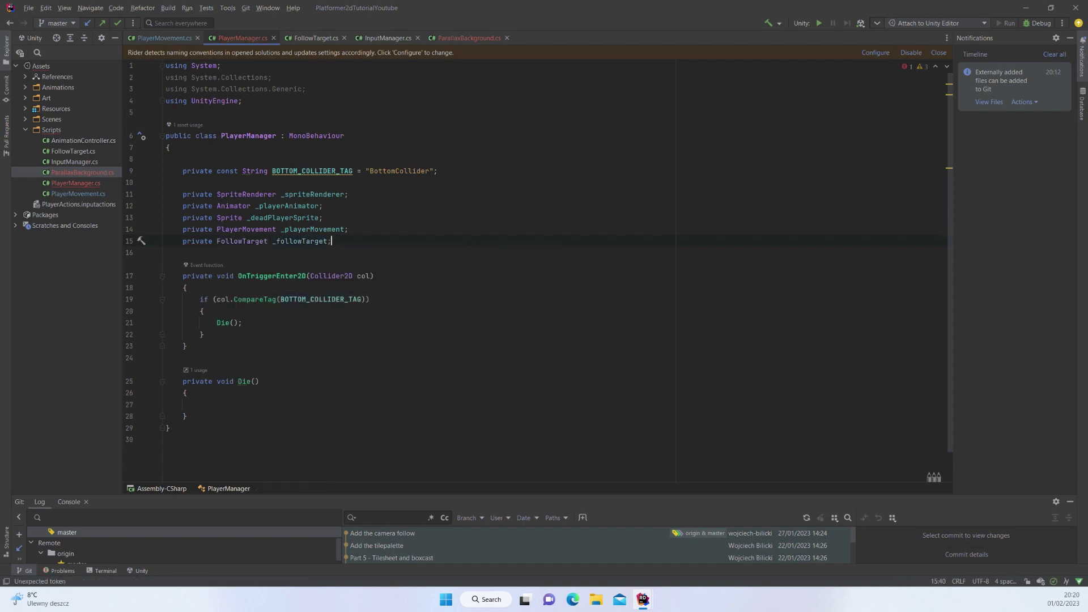
Step: Add an empty private Awake method below the field declarations, separated by a blank line
{"action": "key", "text": "Return"}
{"action": "key", "text": "Return"}
{"action": "type", "text": "Awake"}
{"action": "key", "text": "Escape"}
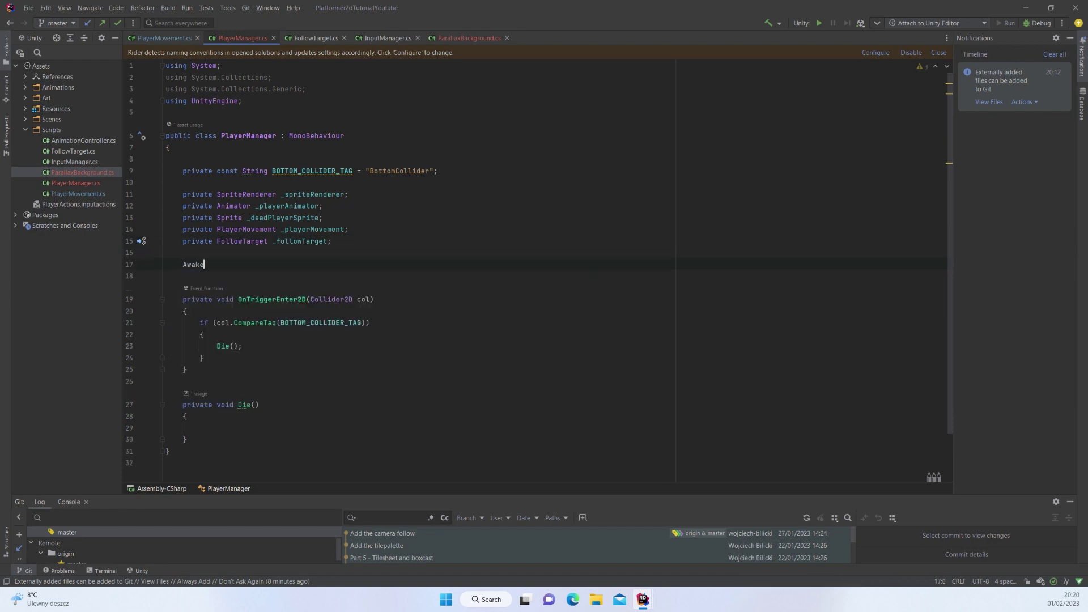
{"action": "key", "text": "Return"}
{"action": "key", "text": "BackSpace"}
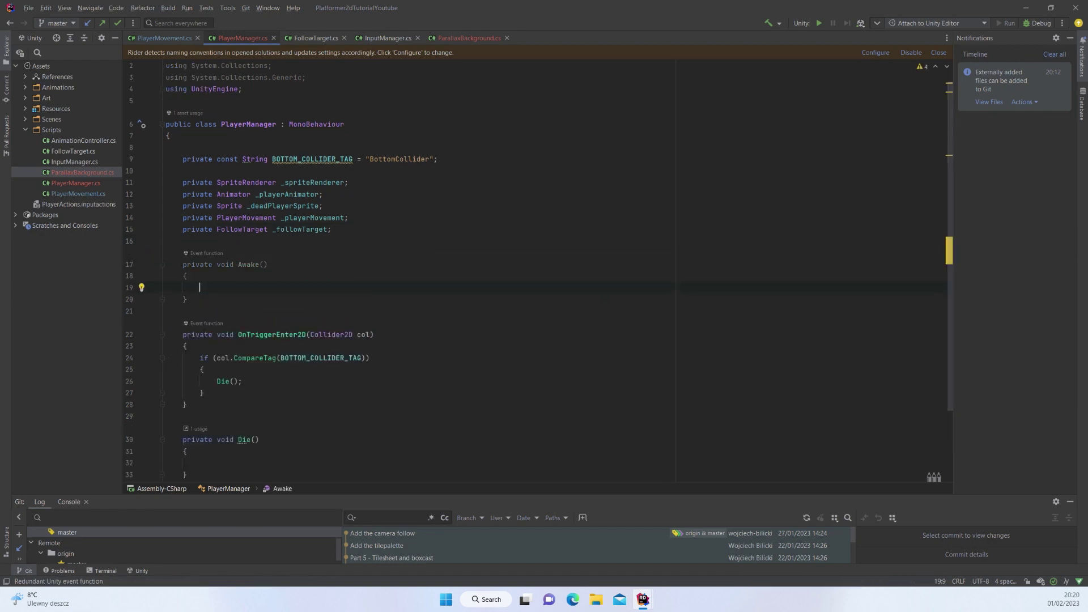
Step: Begin an assignment to the _spriteRenderer field inside the Awake method
{"action": "type", "text": "_spr"}
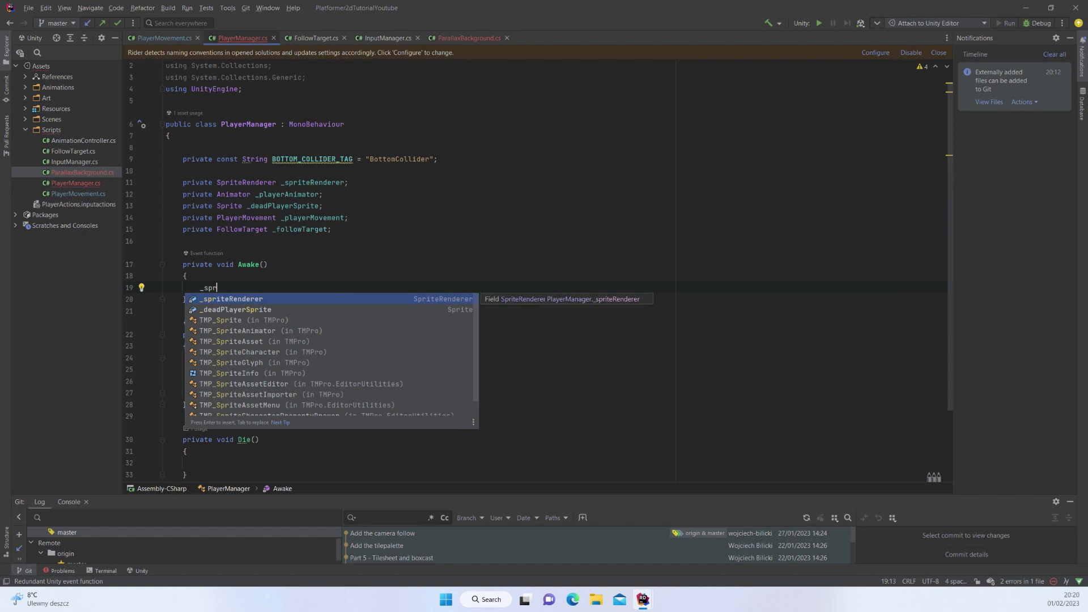
{"action": "key", "text": "Return"}
{"action": "type", "text": "="}
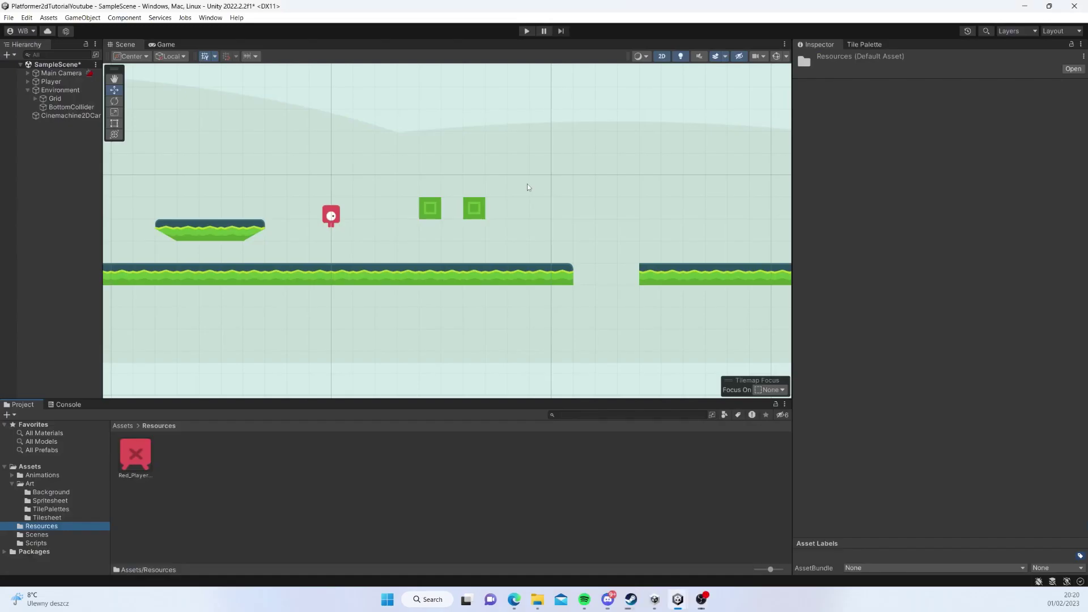
Step: Switch to Unity and inspect the components on the Player object and on its Sprite child
{"action": "left_click", "coordinate": [28, 83]}
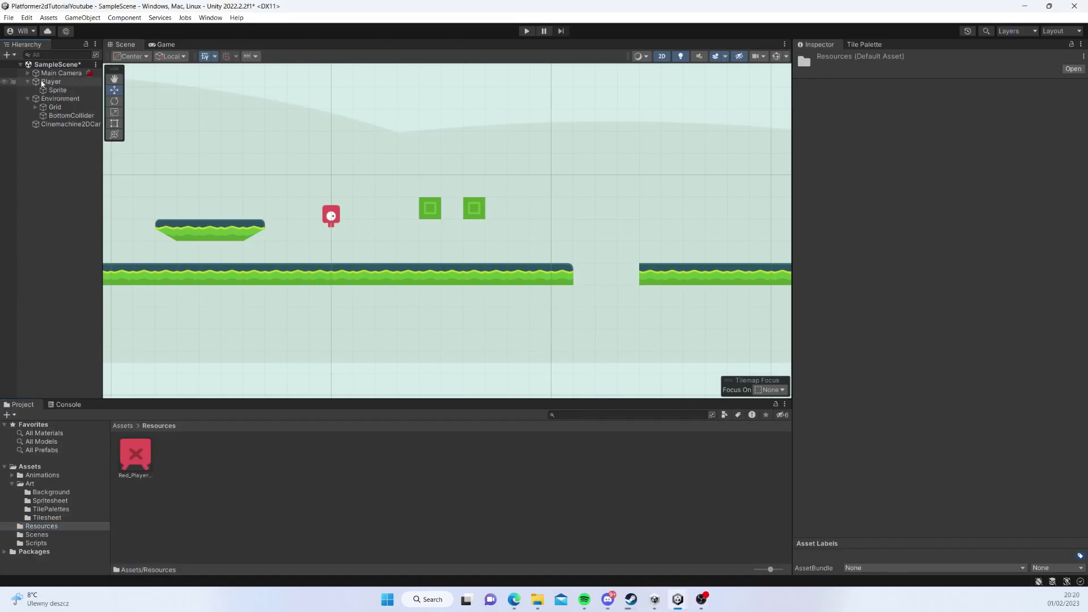
{"action": "left_click", "coordinate": [51, 82]}
{"action": "scroll", "coordinate": [866, 474], "scroll_direction": "down", "scroll_amount": 5}
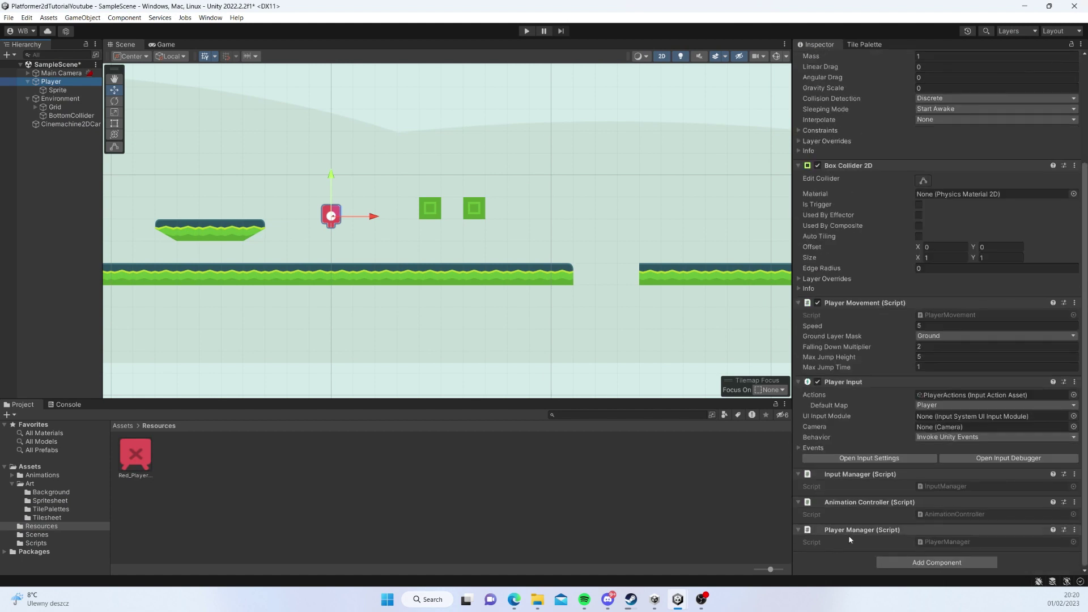
{"action": "left_click", "coordinate": [57, 90]}
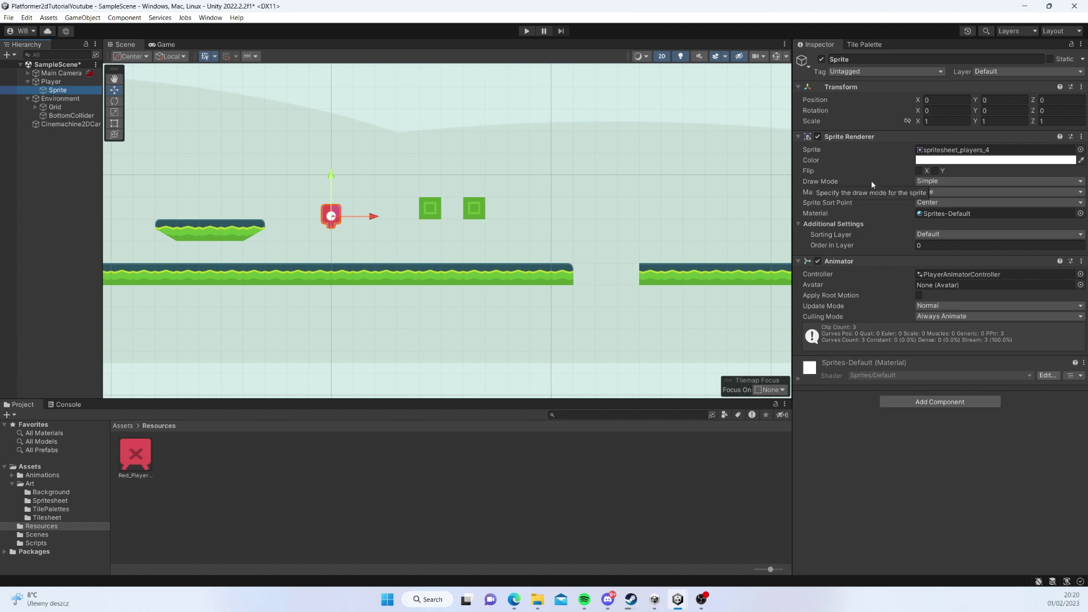
{"action": "key", "text": "alt+Tab"}
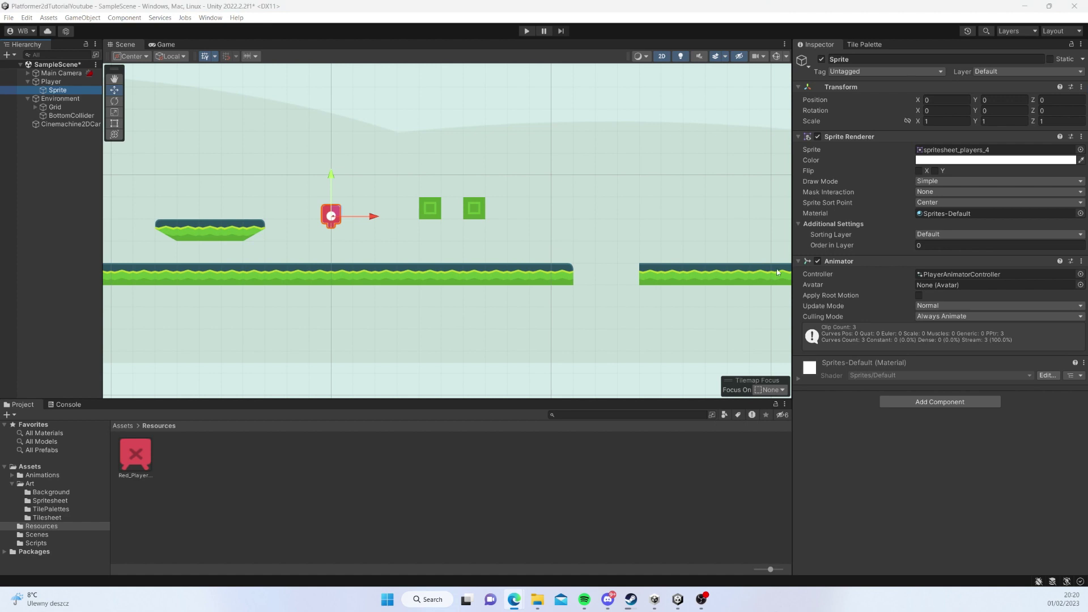
Step: Switch back to Rider and complete the _spriteRenderer assignment with GetComponentInChildren<SpriteRenderer>()
{"action": "key", "text": "ctrl+super+Right"}
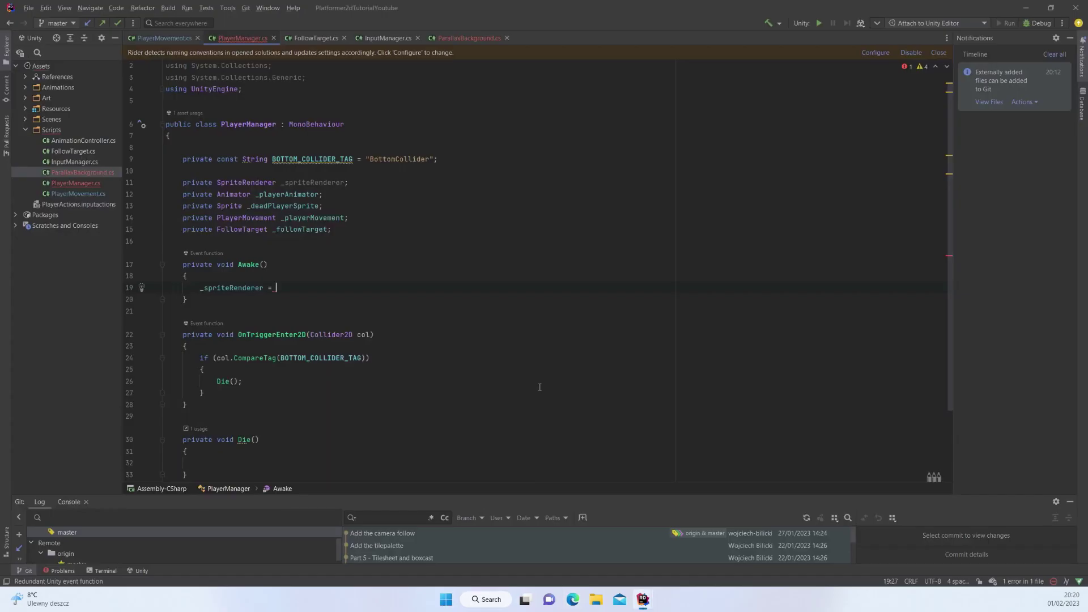
{"action": "type", "text": "GetC"}
{"action": "key", "text": "Return"}
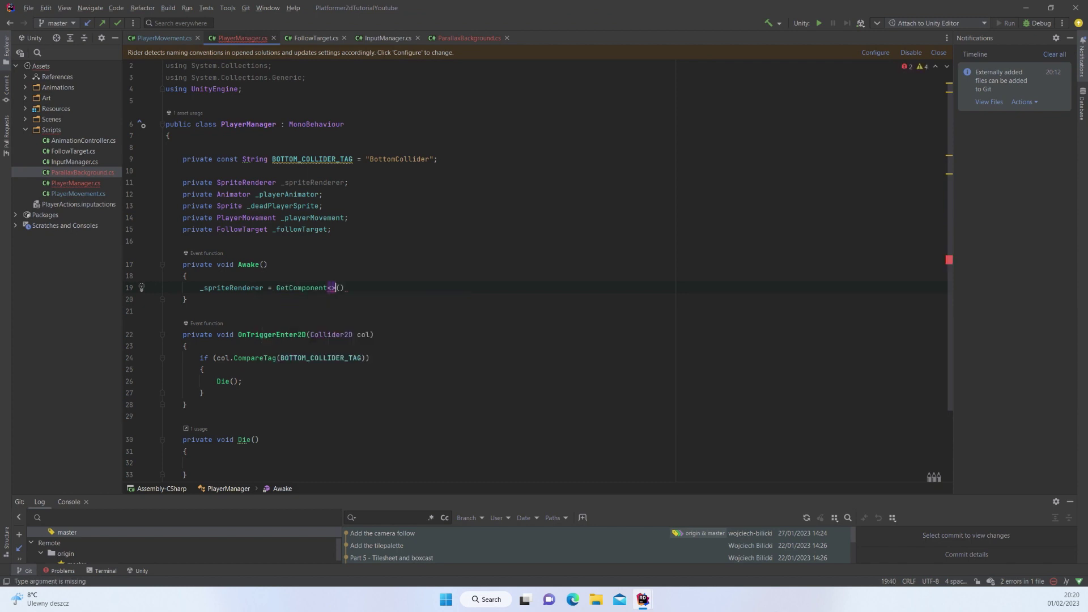
{"action": "key", "text": "BackSpace"}
{"action": "key", "text": "Delete"}
{"action": "key", "text": "Delete"}
{"action": "type", "text": "InChildren"}
{"action": "key", "text": "Return"}
{"action": "type", "text": "SpriteRenderer"}
{"action": "key", "text": "Return"}
{"action": "type", "text": ";"}
Step: Assign GetComponentInChildren<Animator>() to _playerAnimator on the next line of Awake
{"action": "key", "text": "Return"}
{"action": "type", "text": "_pl"}
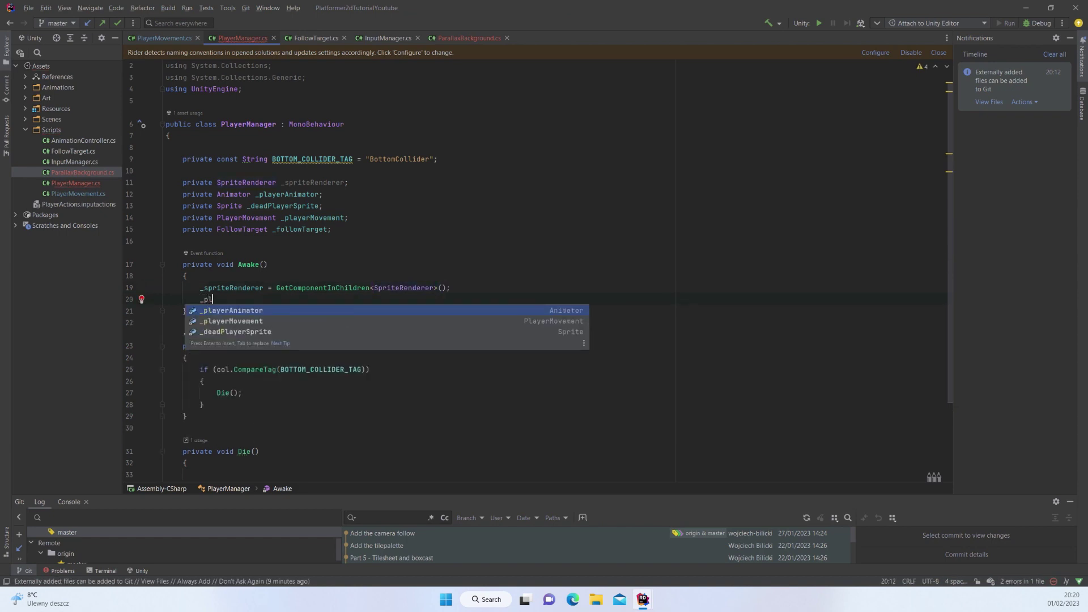
{"action": "key", "text": "Return"}
{"action": "type", "text": "= Get"}
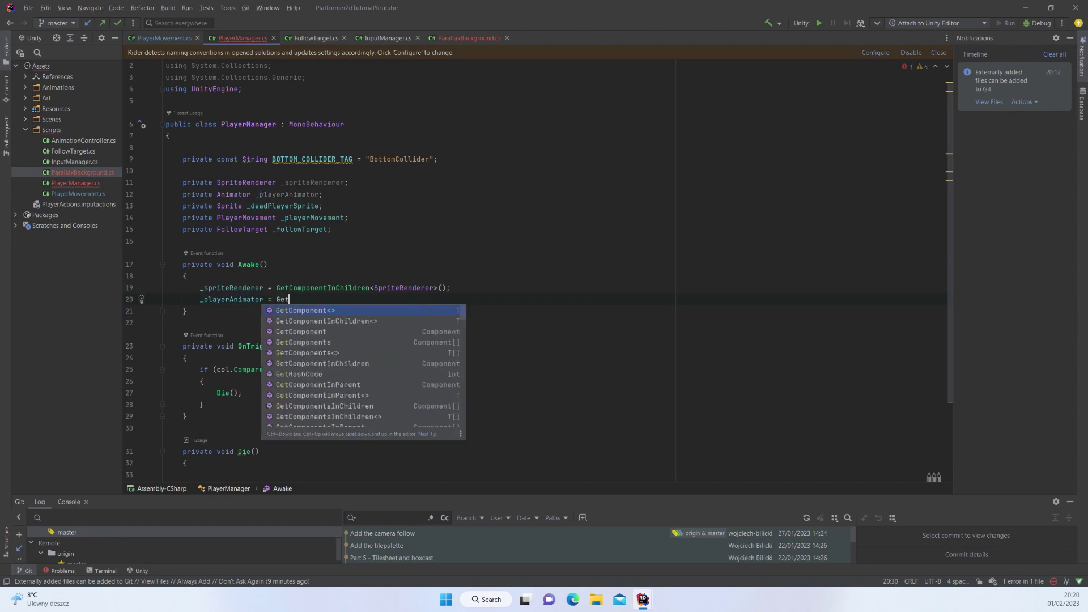
{"action": "key", "text": "Return"}
{"action": "type", "text": "Anim"}
{"action": "key", "text": "Return"}
{"action": "key", "text": "End"}
{"action": "type", "text": ";"}
Step: Assign a Resources.Load<Sprite>() call to _deadPlayerSprite on the line below the _playerAnimator assignment
{"action": "key", "text": "Return"}
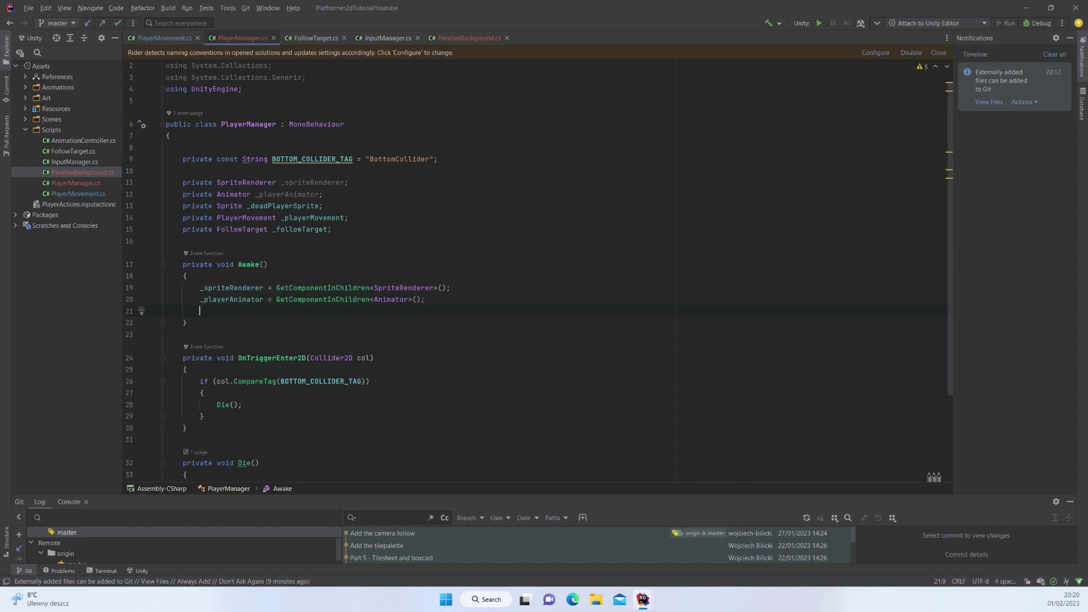
{"action": "type", "text": "_dead"}
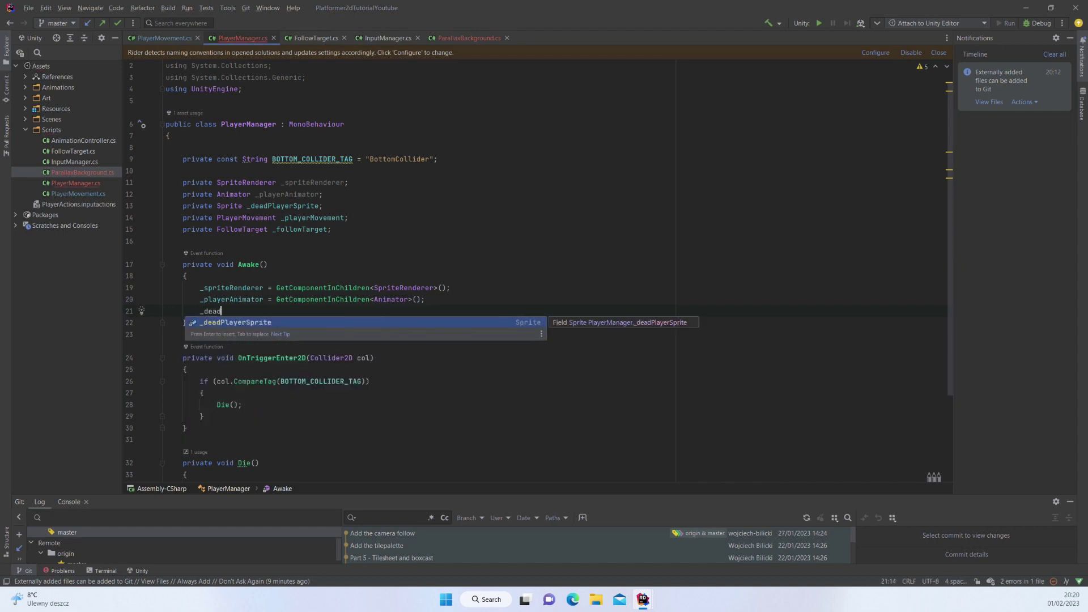
{"action": "key", "text": "Return"}
{"action": "type", "text": "= RE"}
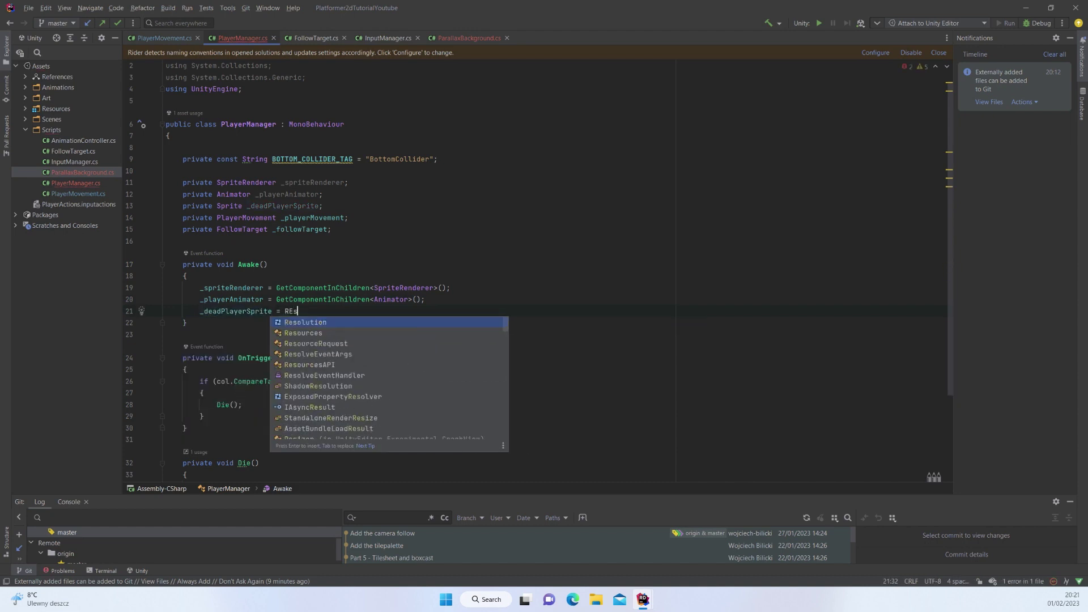
{"action": "type", "text": "s"}
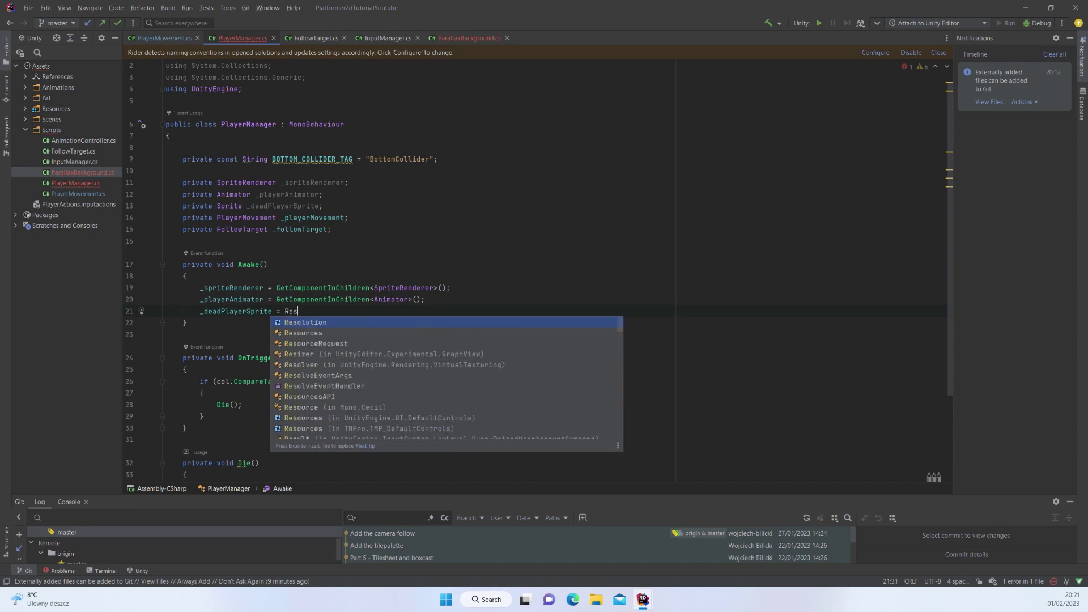
{"action": "key", "text": "Down"}
{"action": "key", "text": "Return"}
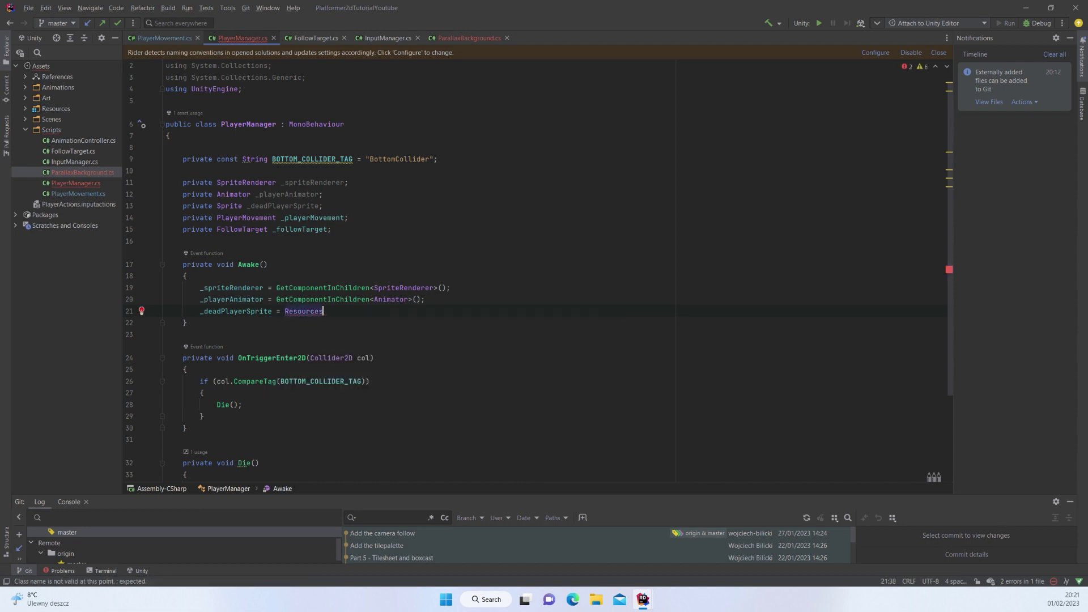
{"action": "type", "text": ".Lo"}
{"action": "key", "text": "Return"}
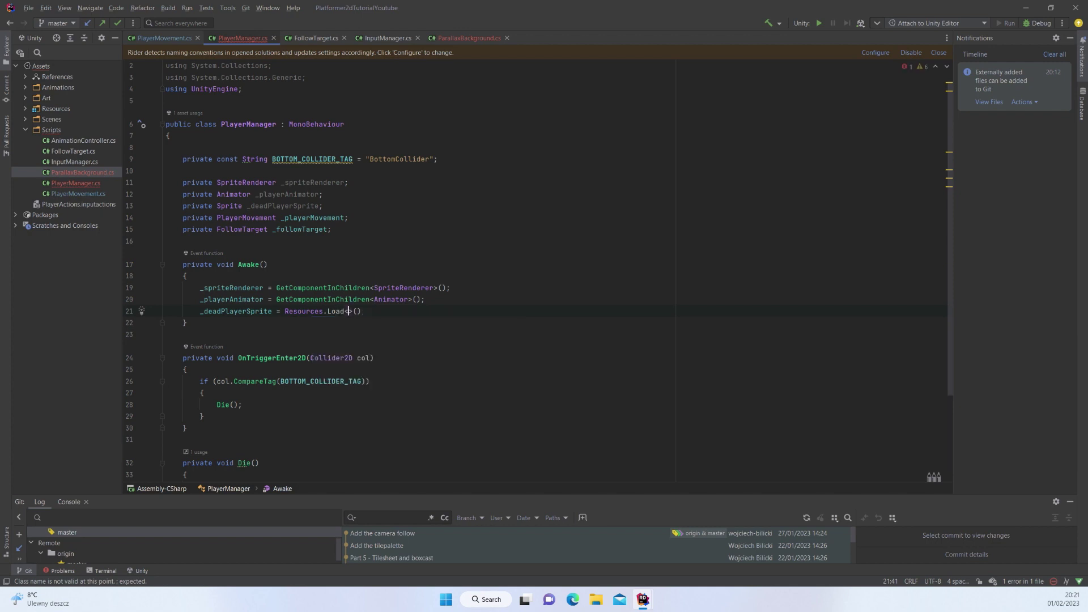
{"action": "type", "text": "S"}
{"action": "key", "text": "Return"}
{"action": "key", "text": "End"}
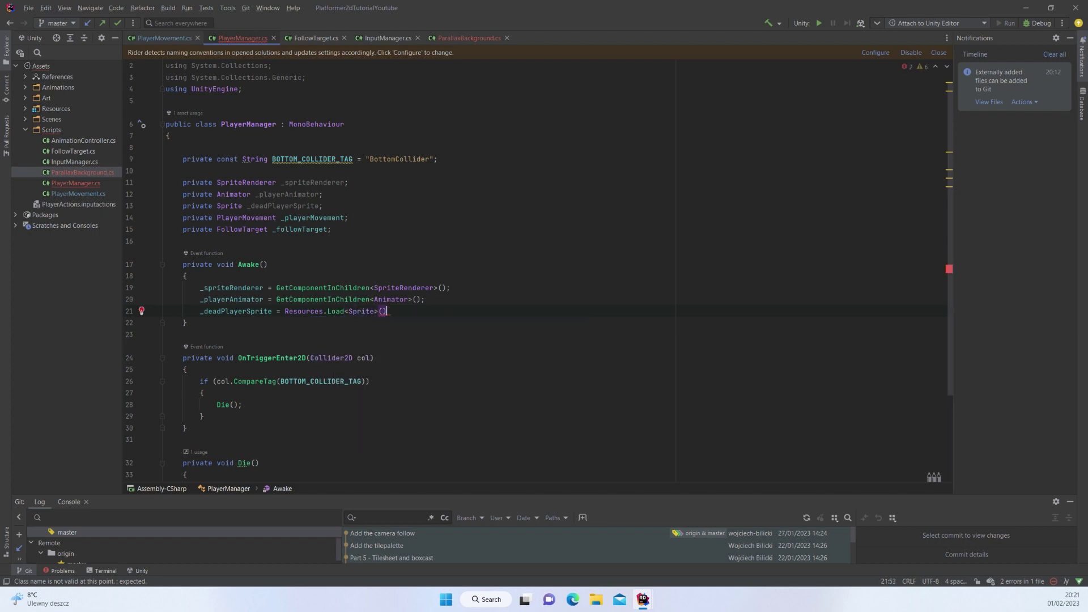
{"action": "type", "text": ";"}
Step: Pass "Red_Player_Dead" as the path argument of the Resources.Load<Sprite> call
{"action": "left_click", "coordinate": [381, 311]}
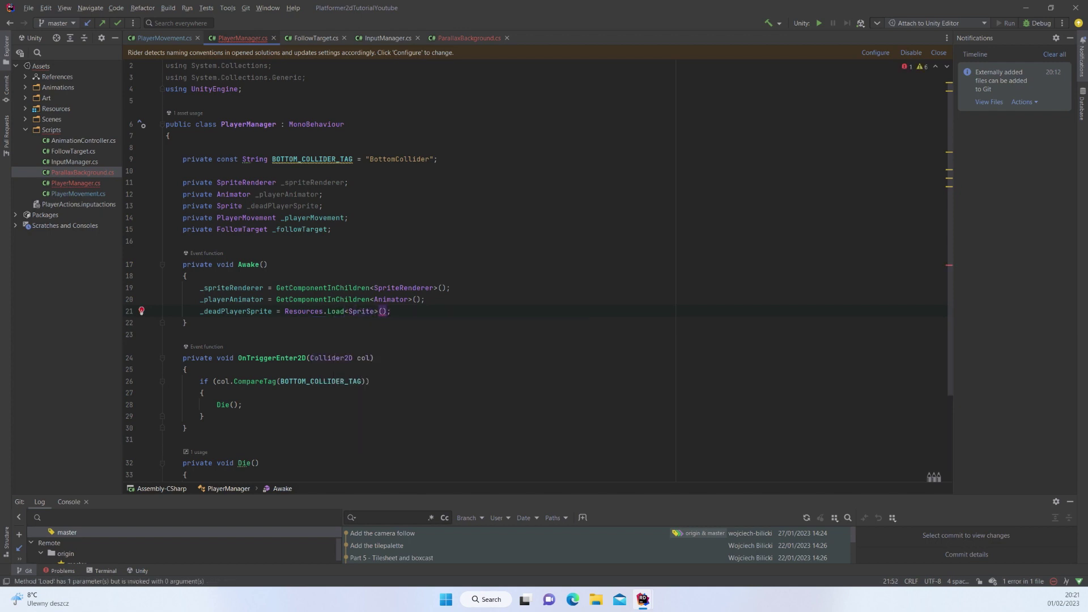
{"action": "type", "text": "\""}
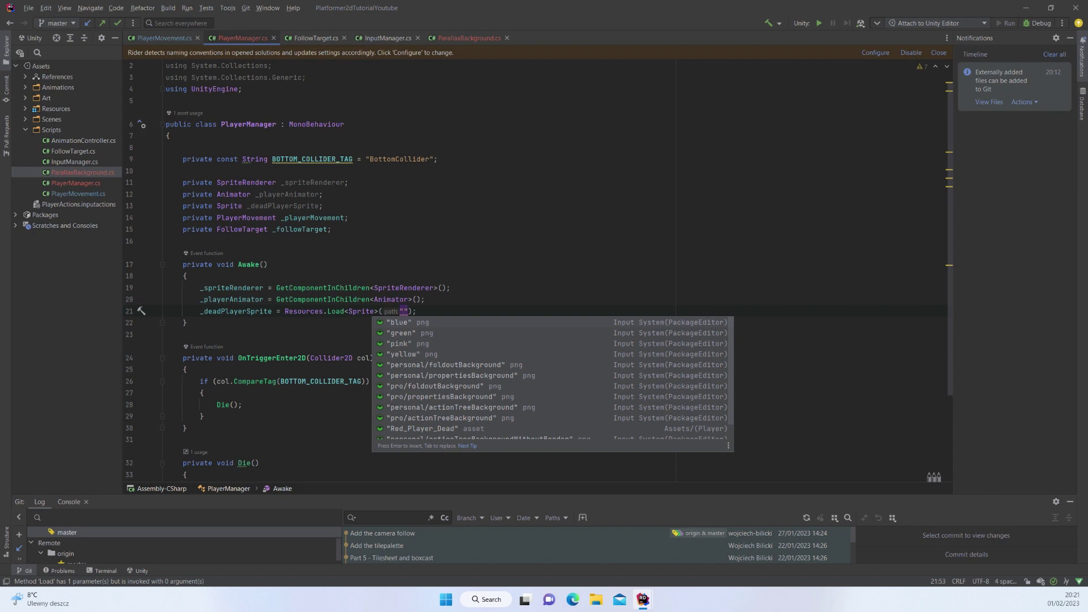
{"action": "type", "text": "Pla"}
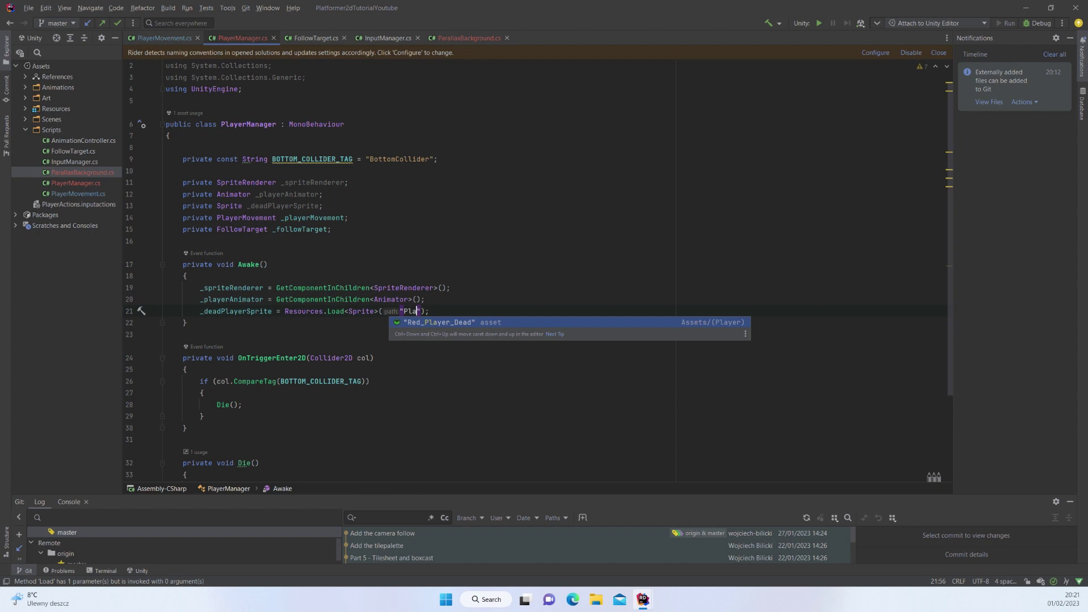
{"action": "key", "text": "Return"}
{"action": "key", "text": "End"}
Step: Accept the sprite path, start a _followTarget assignment on the next line of Awake, and inspect the Main Camera in Unity
{"action": "key", "text": "Return"}
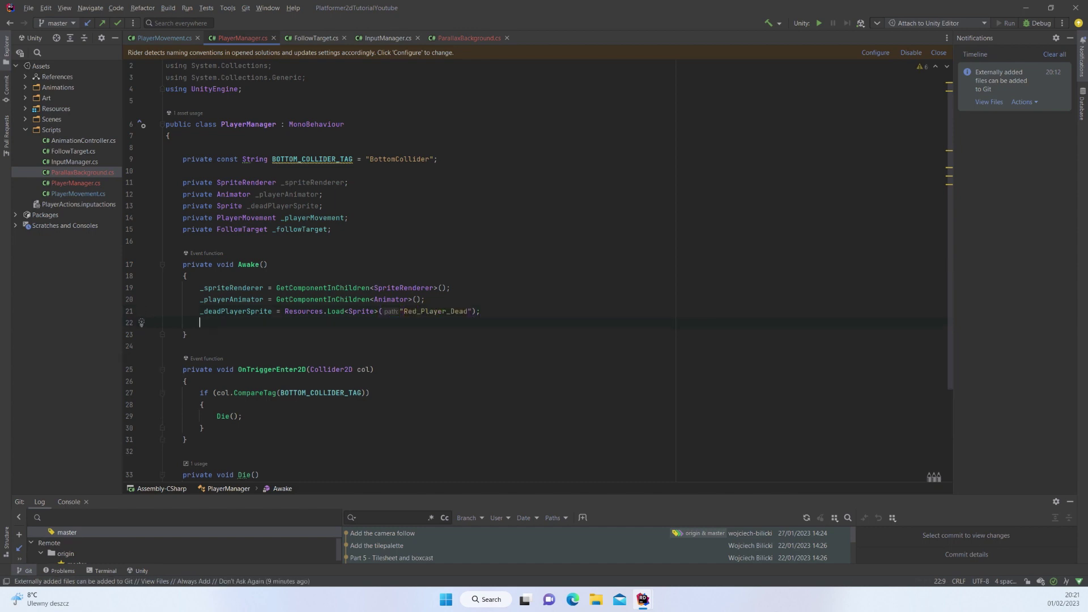
{"action": "type", "text": "_fo"}
{"action": "key", "text": "Return"}
{"action": "type", "text": "="}
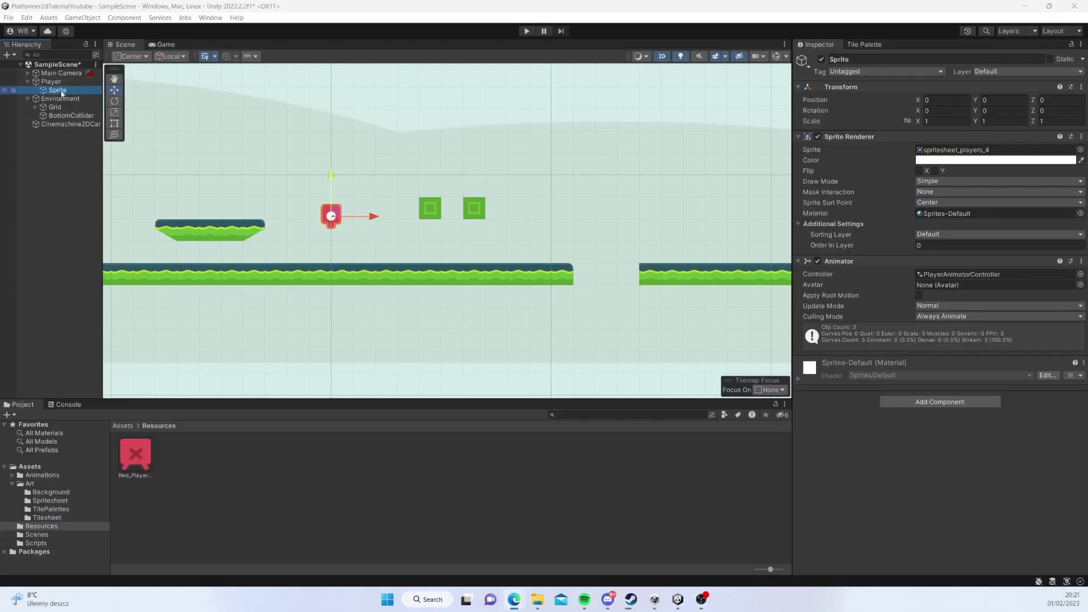
{"action": "left_click", "coordinate": [62, 73]}
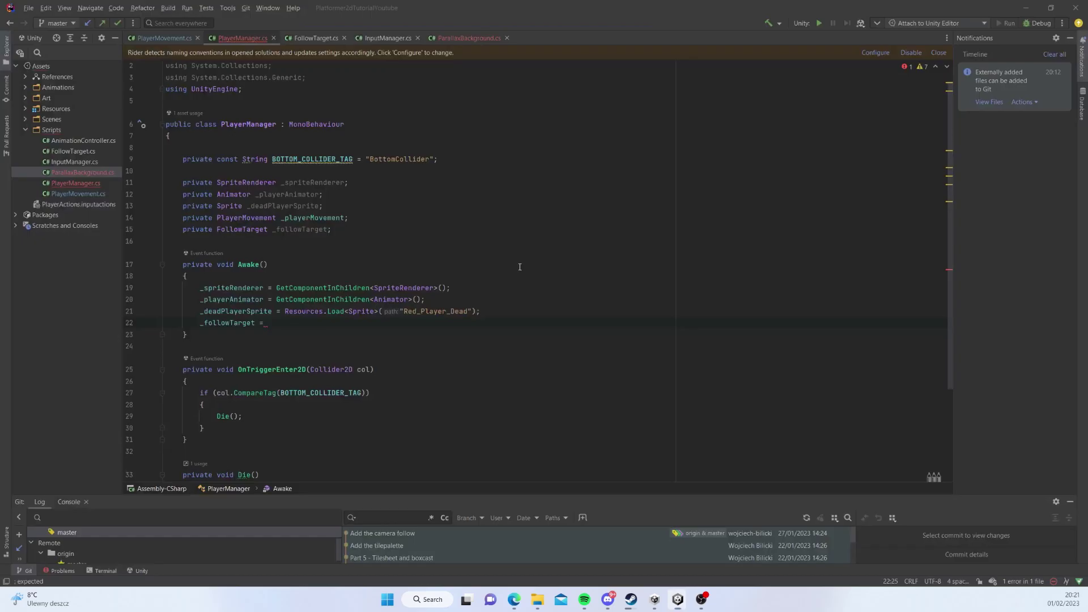
Step: Back in Rider, complete the _followTarget assignment with Camera.main.GetComponent<FollowTarget>()
{"action": "type", "text": "Ca"}
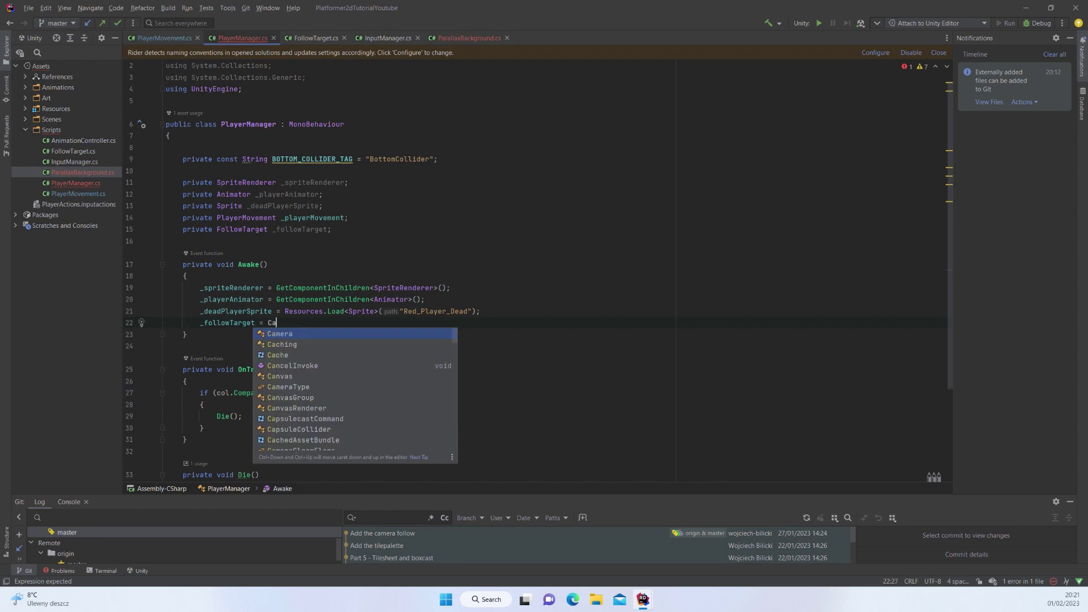
{"action": "type", "text": "mera.main"}
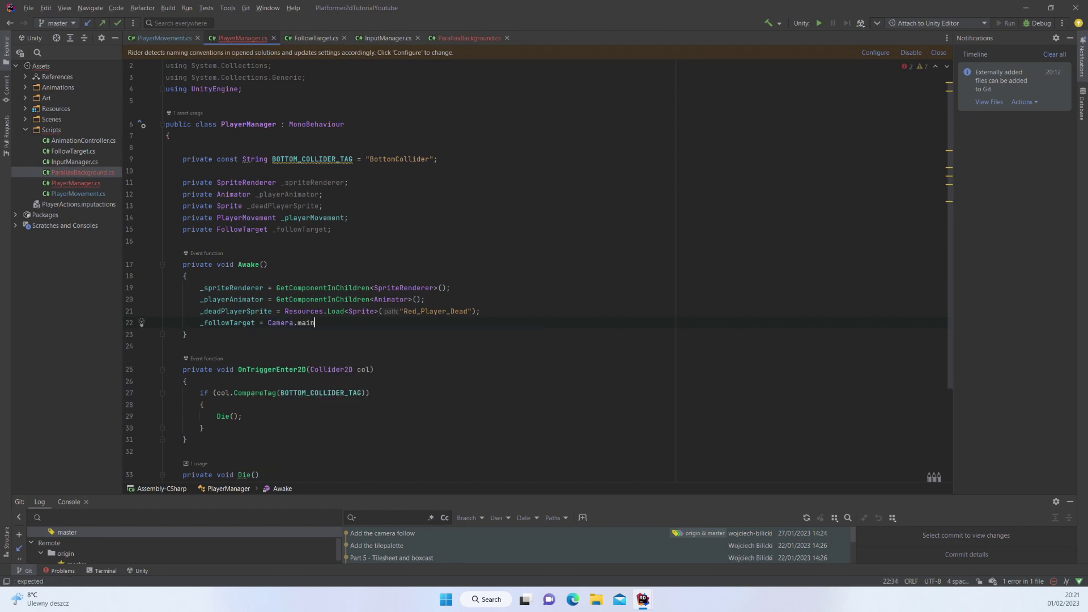
{"action": "type", "text": ".Get"}
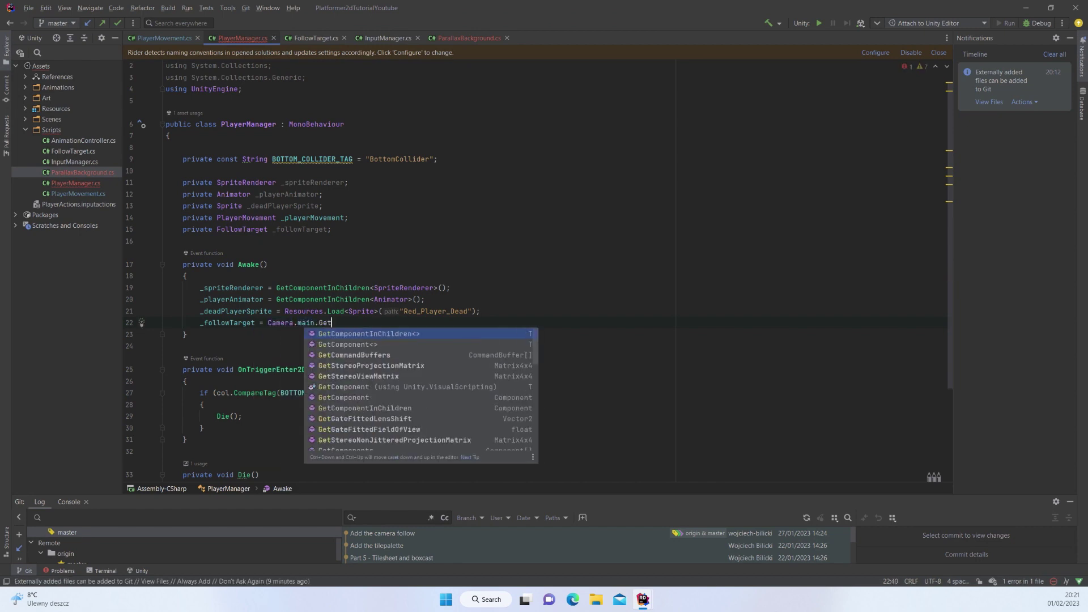
{"action": "key", "text": "Down"}
{"action": "key", "text": "Return"}
{"action": "type", "text": "Fol>("}
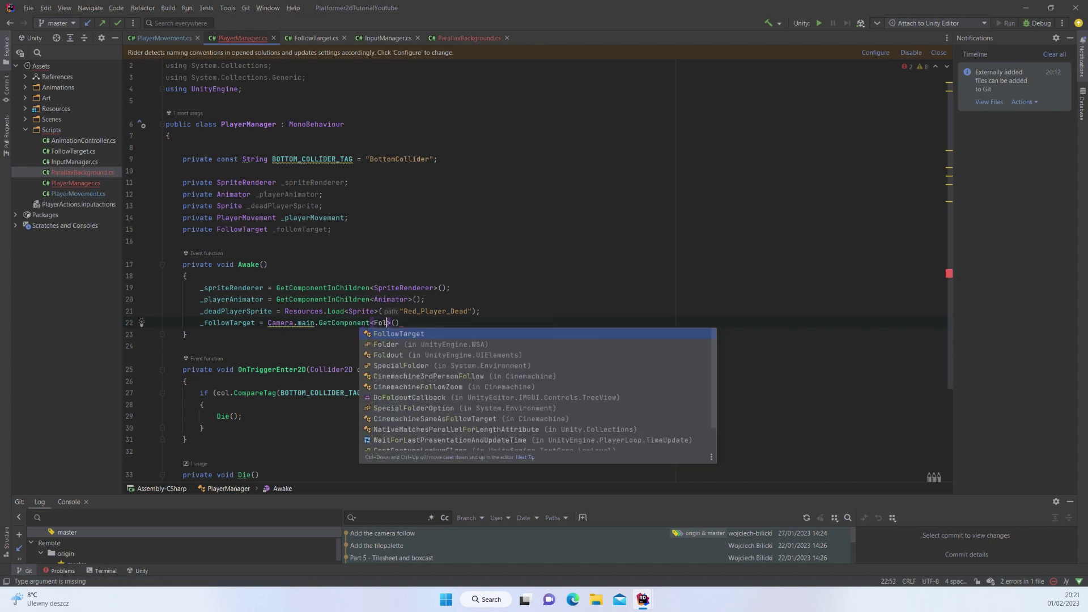
{"action": "key", "text": "Return"}
{"action": "key", "text": "End"}
{"action": "type", "text": ";"}
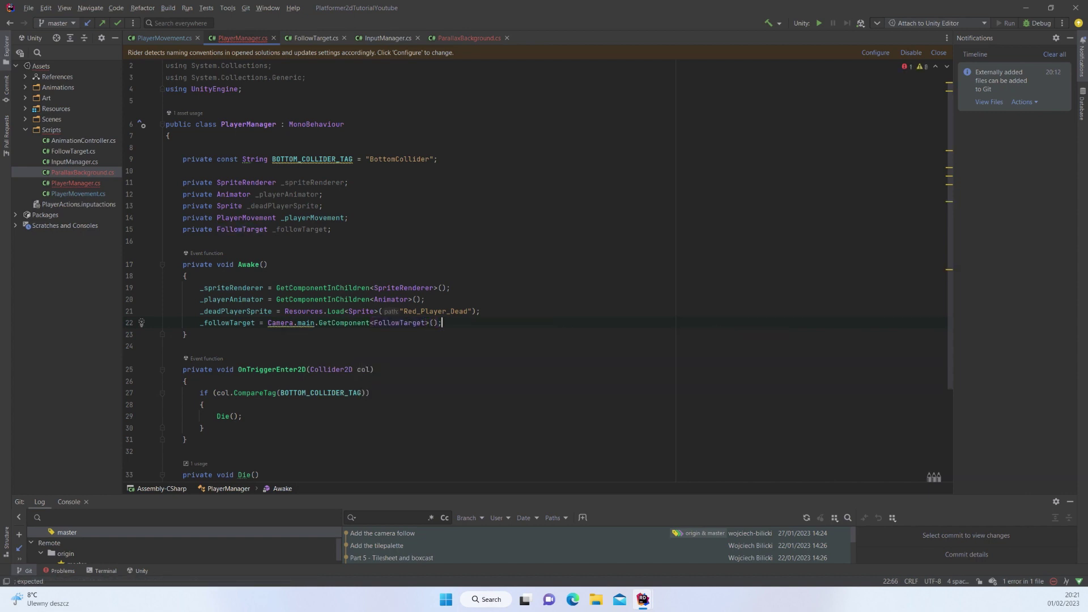
Step: In the empty body of Die, set _followTarget.enabled to false
{"action": "scroll", "coordinate": [367, 364], "scroll_direction": "down", "scroll_amount": 4}
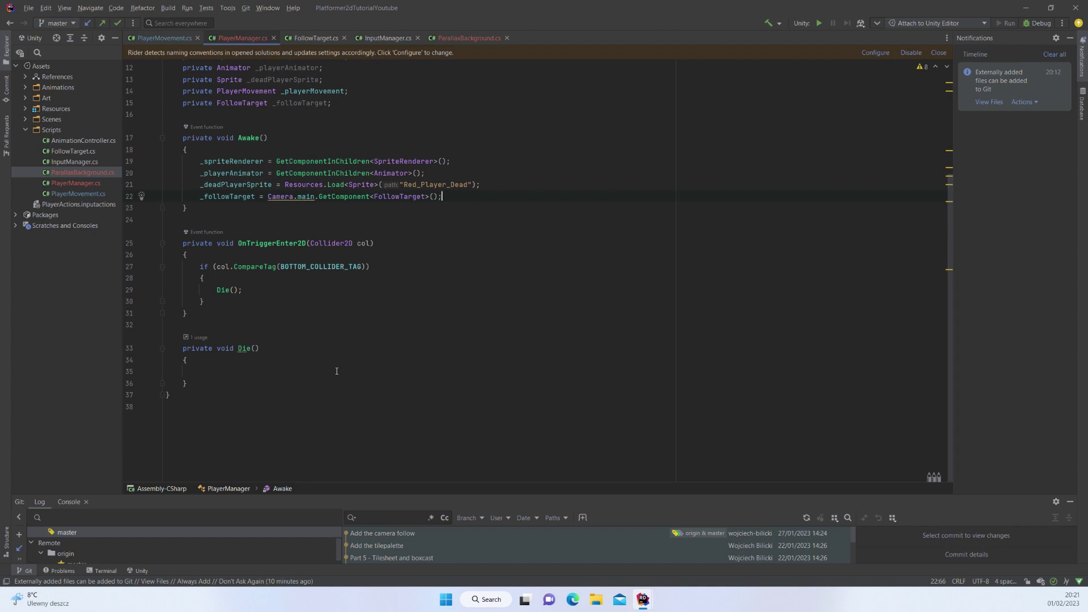
{"action": "left_click", "coordinate": [235, 371]}
{"action": "type", "text": "_fo"}
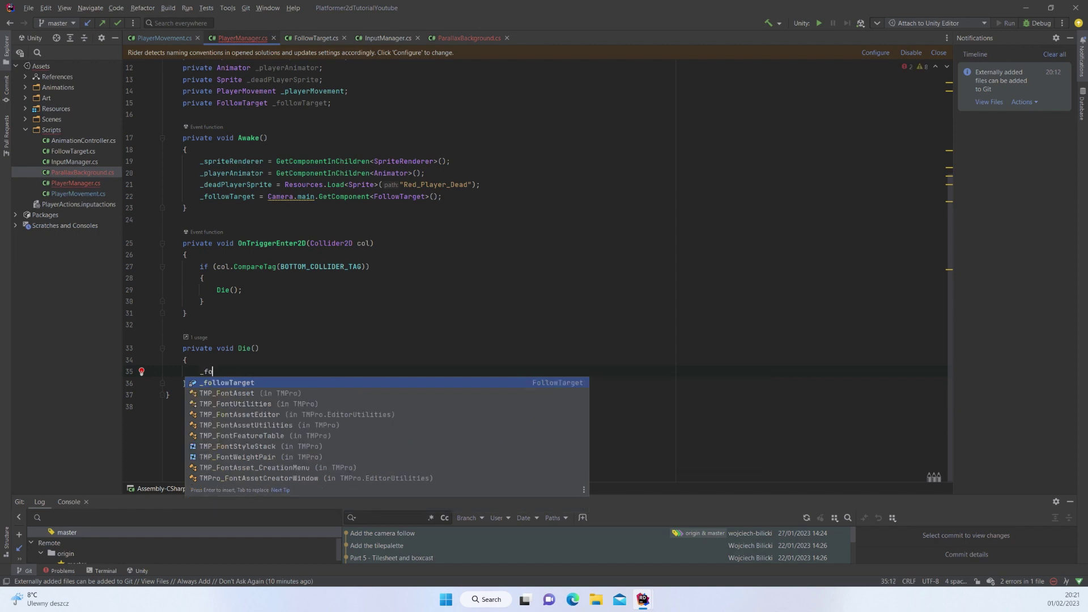
{"action": "key", "text": "Return"}
{"action": "type", "text": ".en"}
{"action": "key", "text": "Return"}
{"action": "type", "text": "= fa"}
{"action": "key", "text": "Return"}
{"action": "type", "text": ";"}
Step: On the next line of Die, set _playerAnimator.enabled to false
{"action": "key", "text": "Return"}
{"action": "type", "text": "_pl"}
{"action": "key", "text": "Return"}
{"action": "type", "text": ".en"}
{"action": "key", "text": "Return"}
{"action": "type", "text": "= false"}
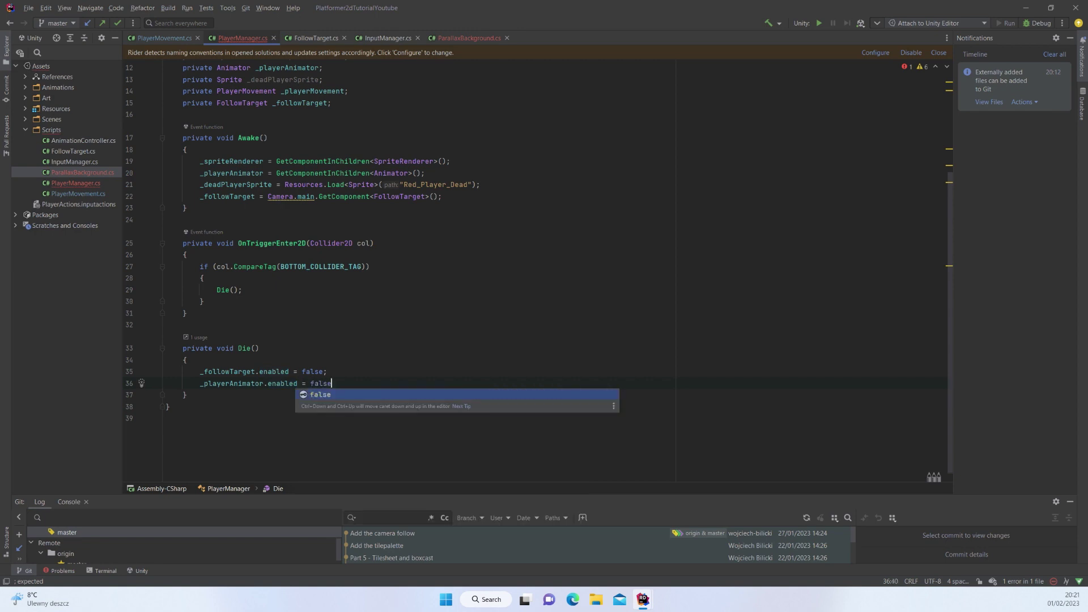
{"action": "type", "text": ";"}
Step: Start an assignment to _spriteRenderer.sprite on the line below the animator statement in Die
{"action": "key", "text": "Return"}
{"action": "type", "text": "_sp"}
{"action": "key", "text": "Return"}
{"action": "type", "text": ".spr"}
{"action": "key", "text": "Return"}
{"action": "type", "text": "="}
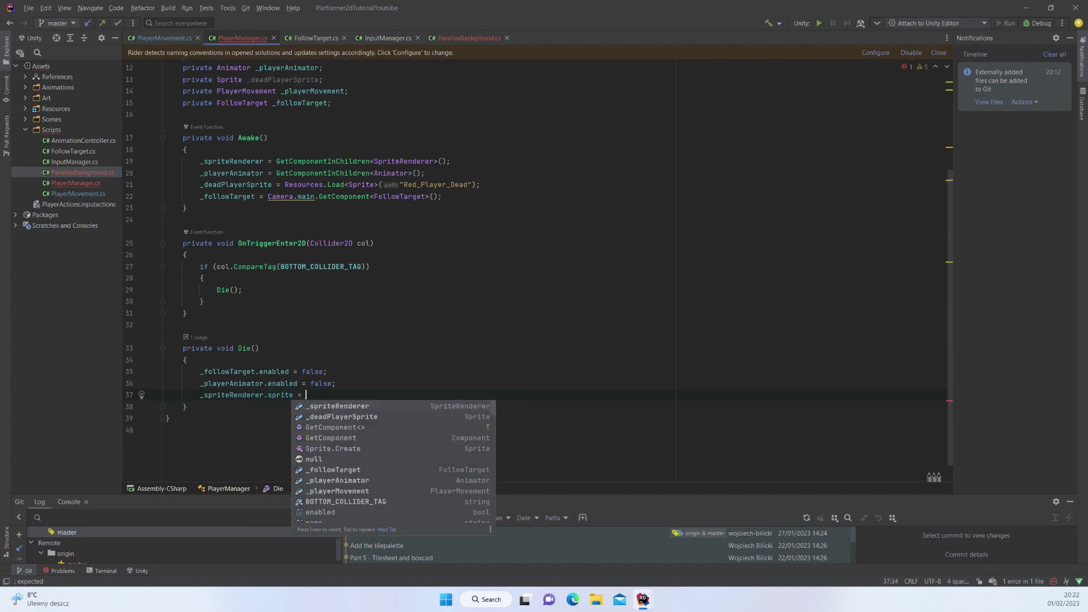
{"action": "left_click", "coordinate": [196, 383]}
{"action": "left_click", "coordinate": [262, 383]}
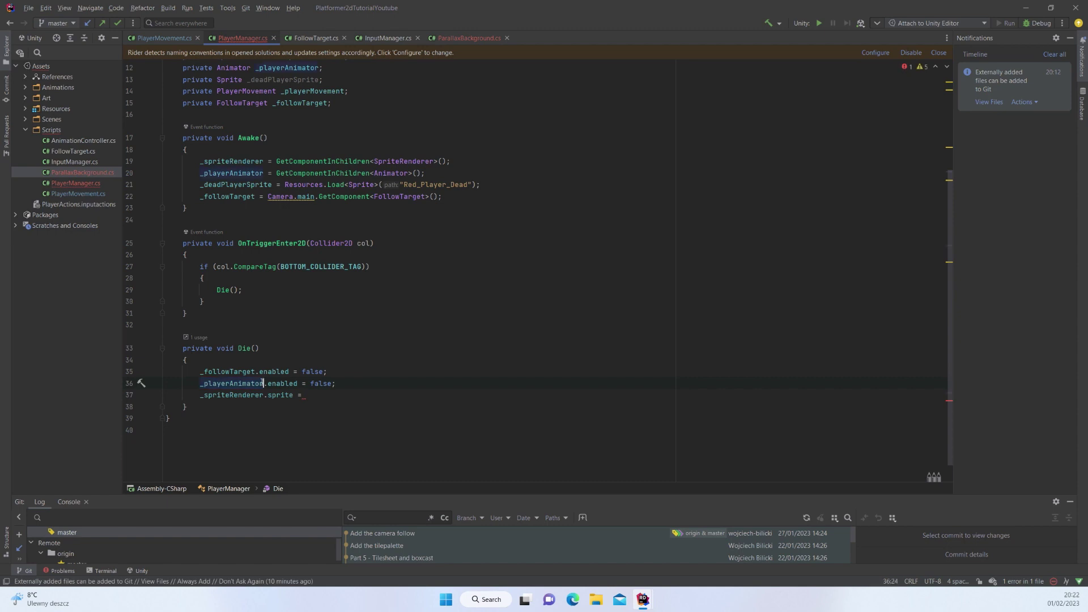
{"action": "left_click", "coordinate": [310, 394]}
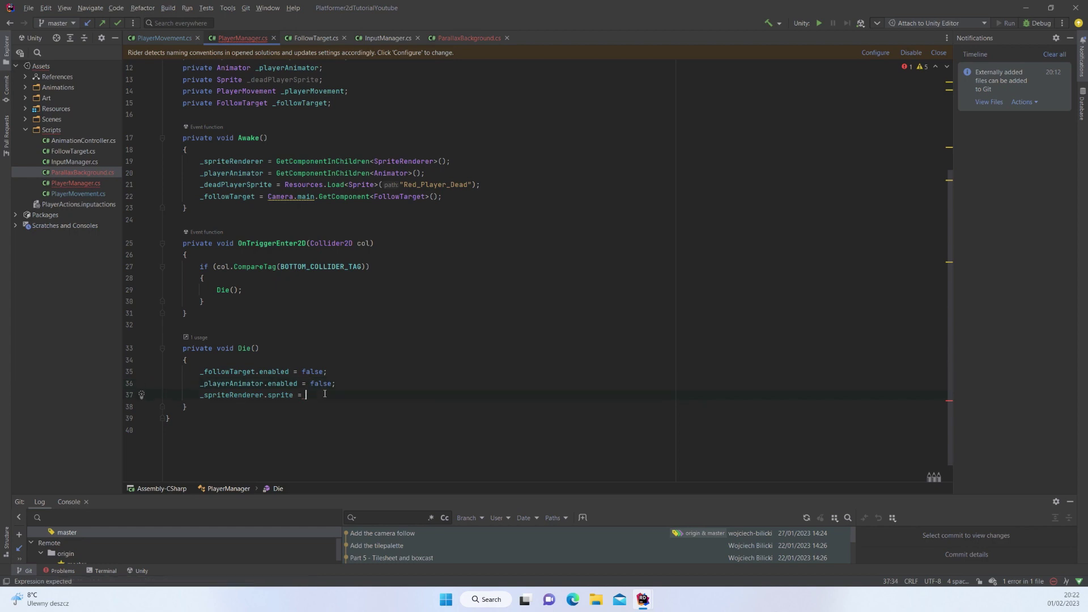
{"action": "double_click", "coordinate": [267, 396]}
Step: Complete the _spriteRenderer.sprite assignment with _deadPlayerSprite and clean up the stray characters in the line
{"action": "left_click", "coordinate": [337, 395]}
{"action": "type", "text": "_)dea"}
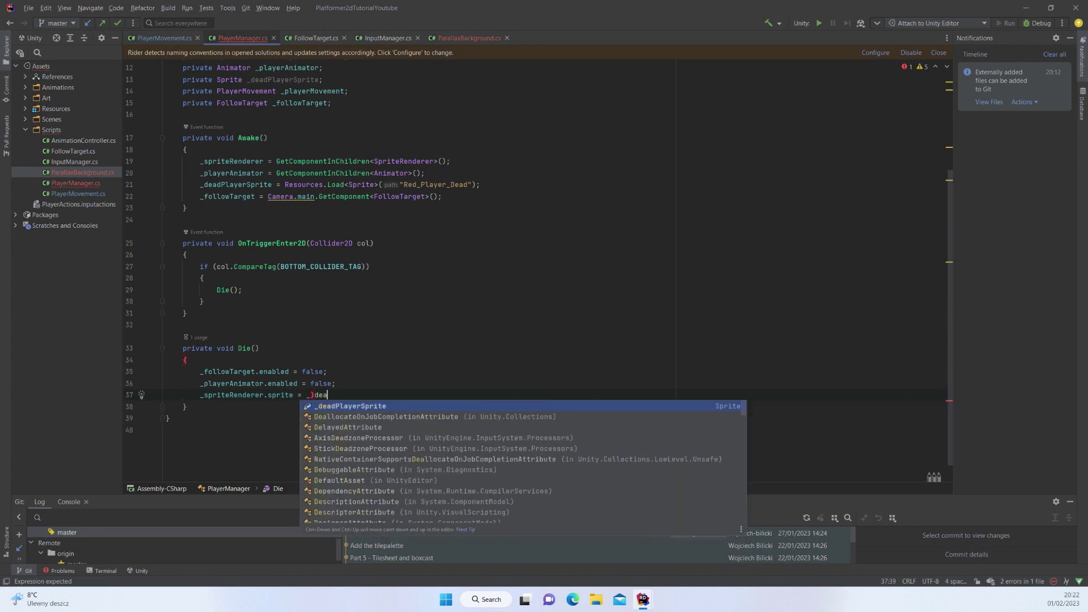
{"action": "key", "text": "Return"}
{"action": "type", "text": "';"}
{"action": "key", "text": "Left"}
{"action": "key", "text": "BackSpace"}
{"action": "key", "text": "ctrl+Left"}
{"action": "key", "text": "Left"}
{"action": "key", "text": "Delete"}
{"action": "left_click", "coordinate": [166, 406]}
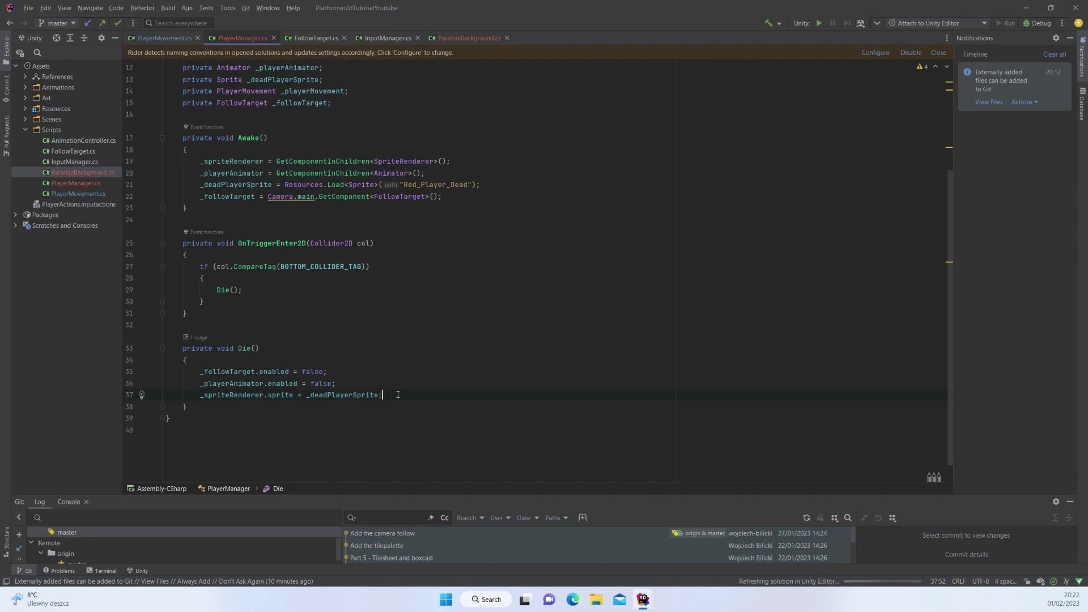
Step: Switch to Unity, run the scene and move the player to the right into the gap between the platforms
{"action": "key", "text": "alt+Tab"}
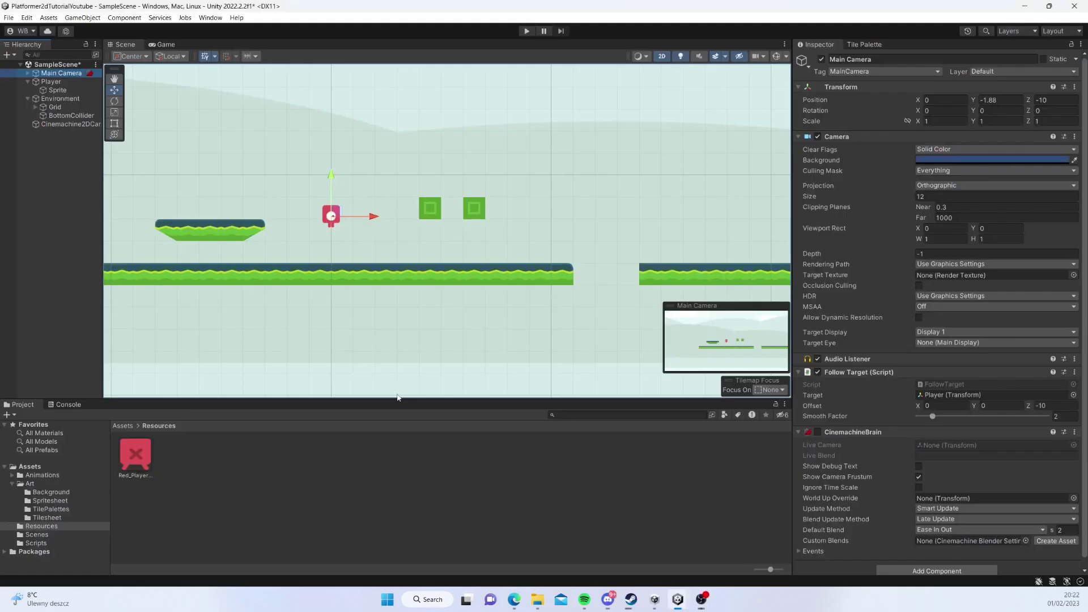
{"action": "left_click", "coordinate": [526, 31]}
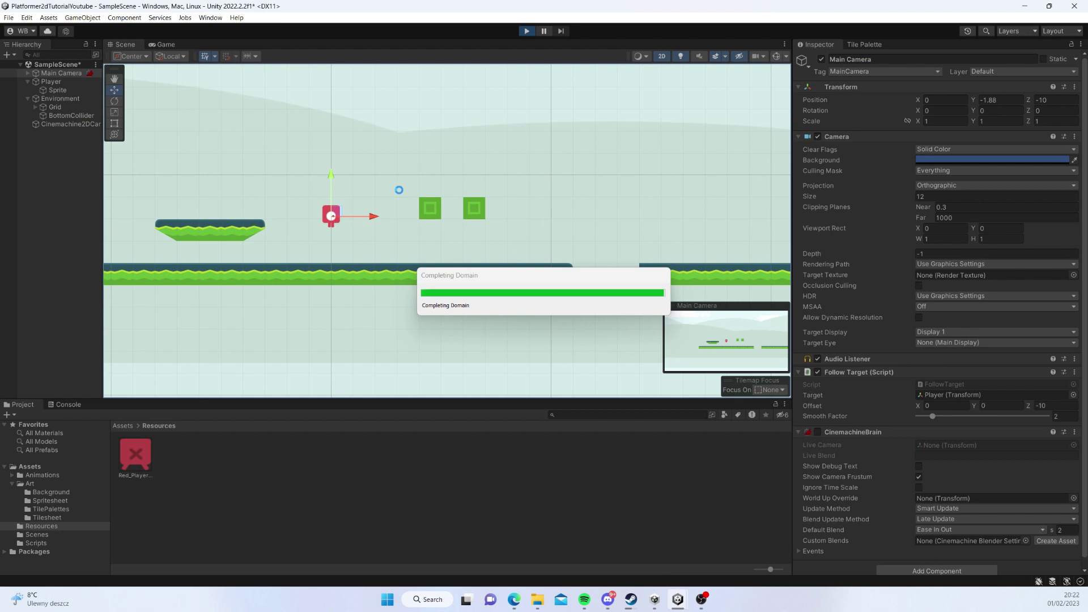
{"action": "key", "text": "d"}
{"action": "key", "text": "d"}
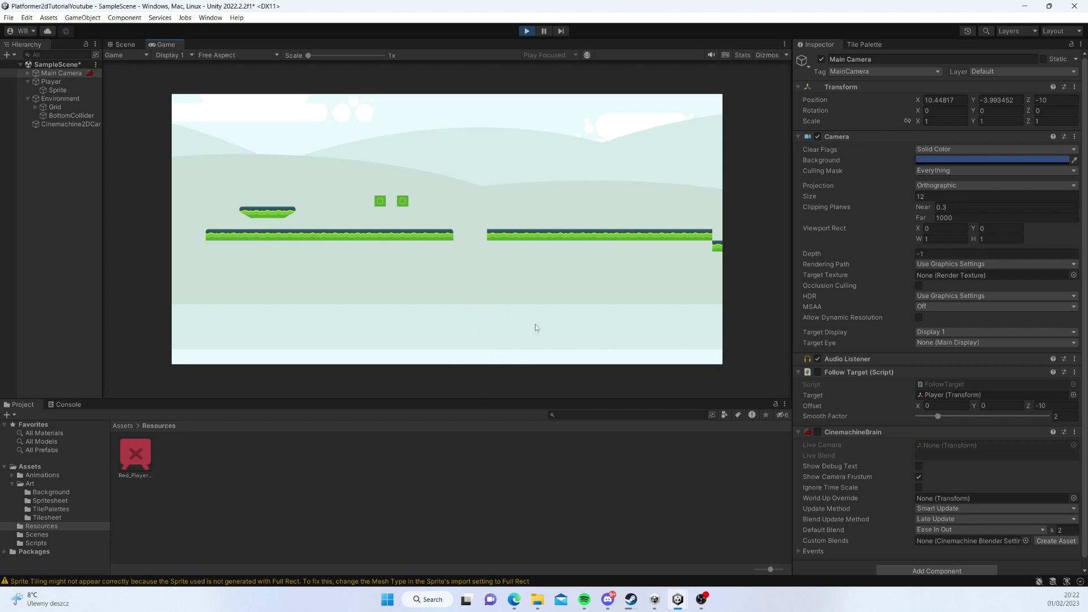
Step: Examine the running level in the Scene view for the fallen player, return to the Game view and stop play mode
{"action": "left_click", "coordinate": [136, 44]}
{"action": "scroll", "coordinate": [517, 317], "scroll_direction": "down", "scroll_amount": 6}
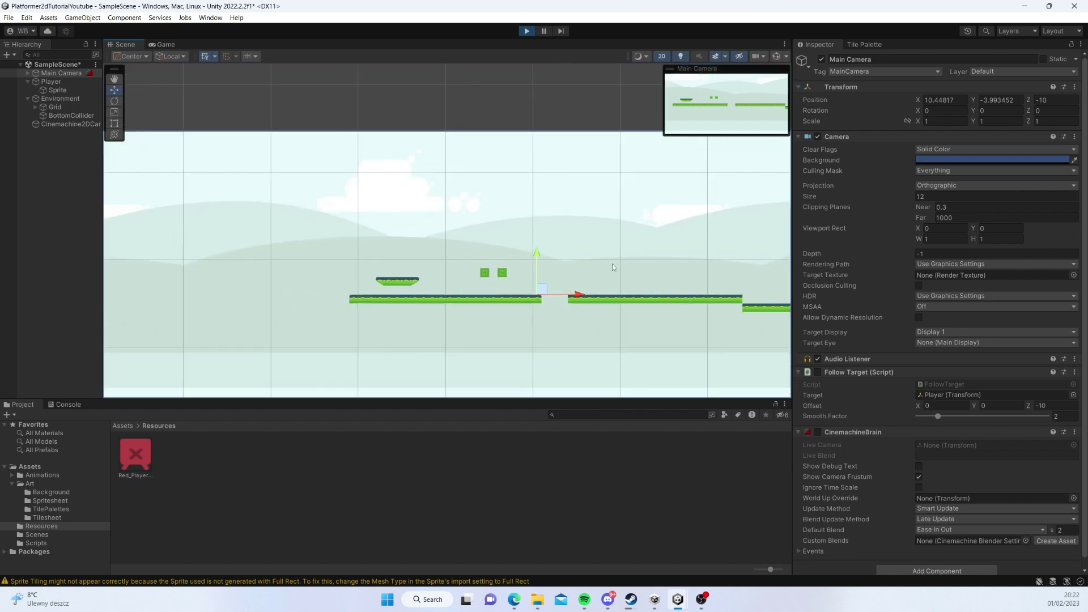
{"action": "middle_click_drag", "start_coordinate": [588, 339], "coordinate": [495, 311]}
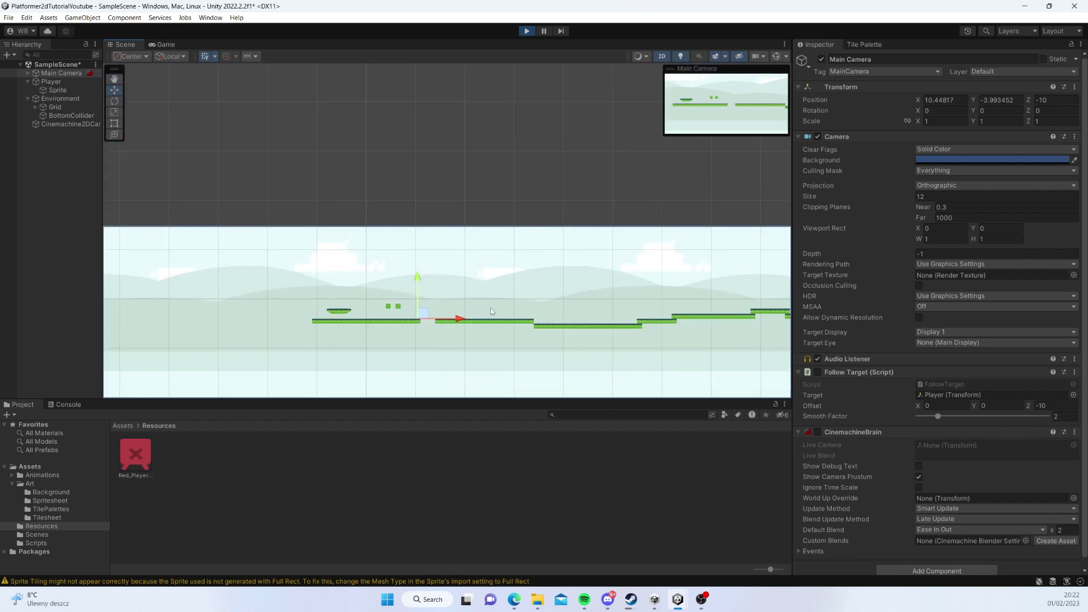
{"action": "left_click", "coordinate": [166, 45]}
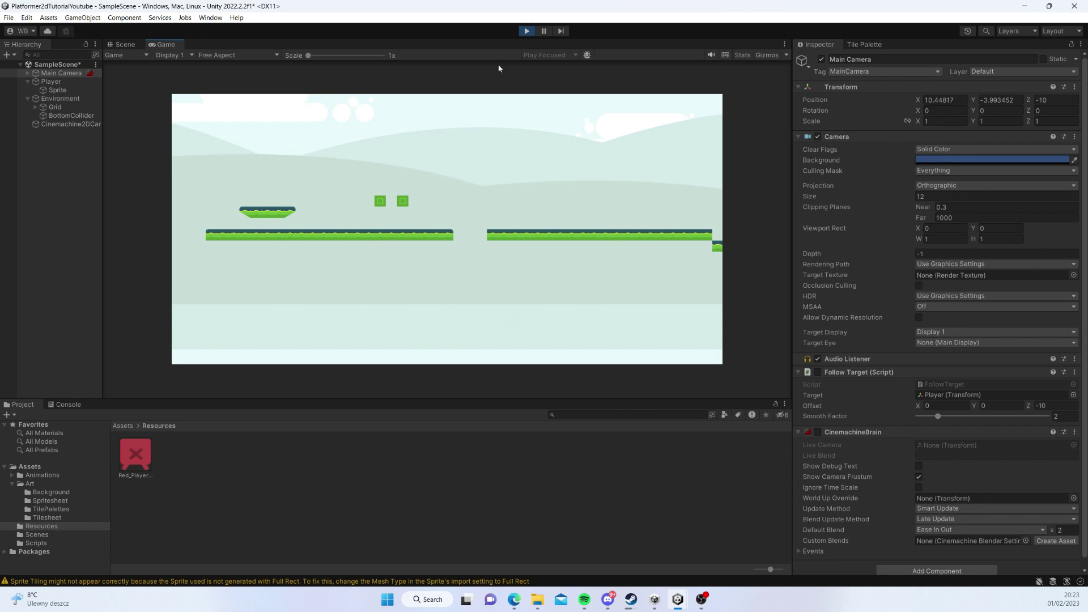
{"action": "left_click", "coordinate": [527, 31]}
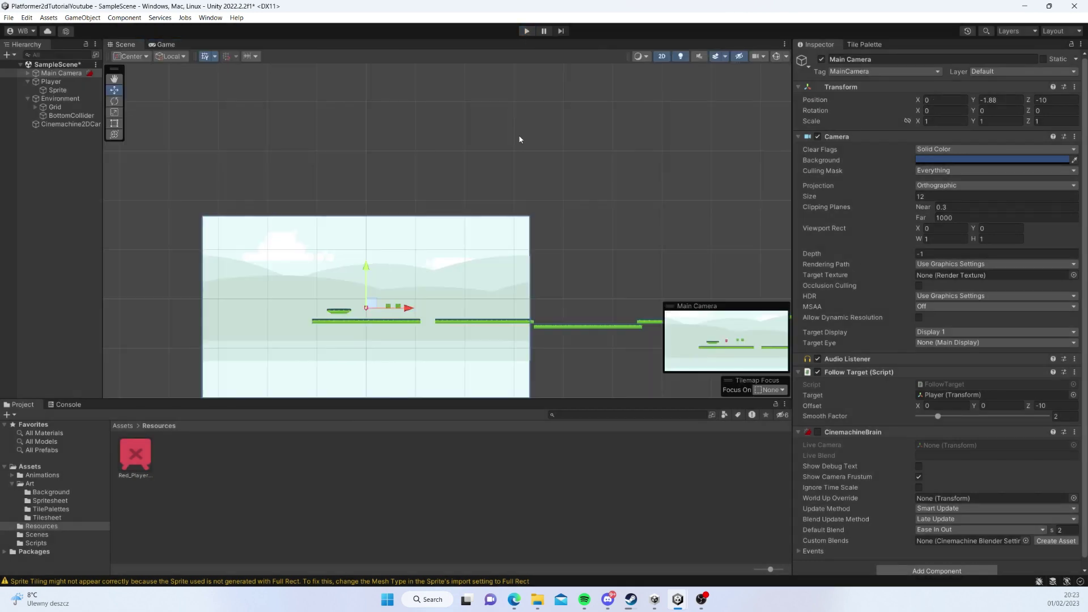
Step: Switch back to Rider and add an empty line after the sprite assignment in Die
{"action": "key", "text": "alt+Tab"}
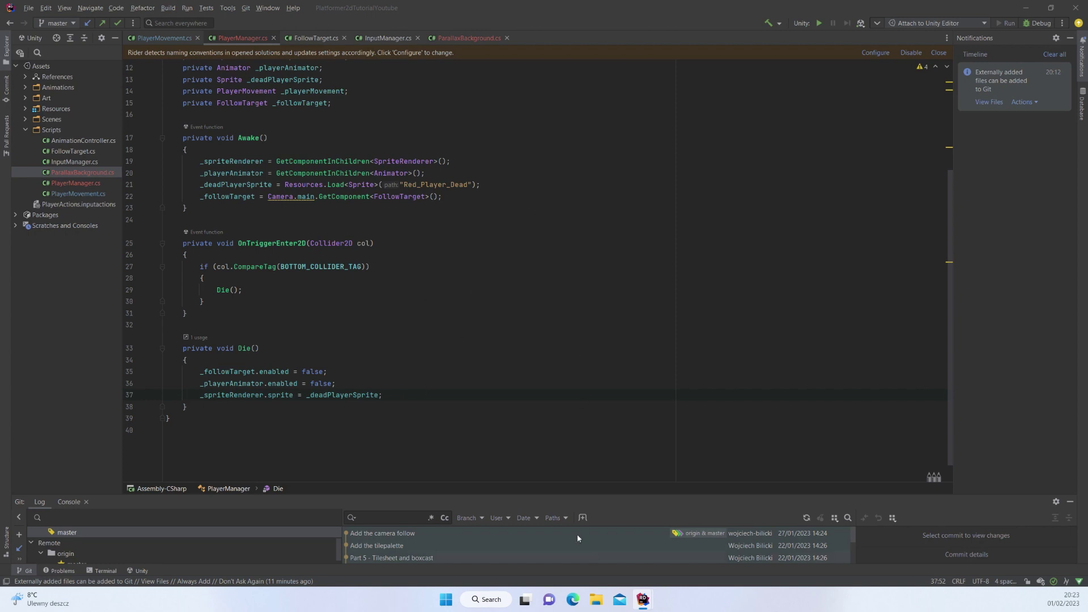
{"action": "scroll", "coordinate": [389, 391], "scroll_direction": "up", "scroll_amount": 1}
{"action": "left_click", "coordinate": [430, 391]}
{"action": "scroll", "coordinate": [421, 420], "scroll_direction": "down", "scroll_amount": 2}
{"action": "left_click", "coordinate": [391, 373]}
{"action": "key", "text": "Return"}
Step: Start a _playerMovement assignment on a new line below the _followTarget assignment in Awake
{"action": "scroll", "coordinate": [580, 319], "scroll_direction": "up", "scroll_amount": 4}
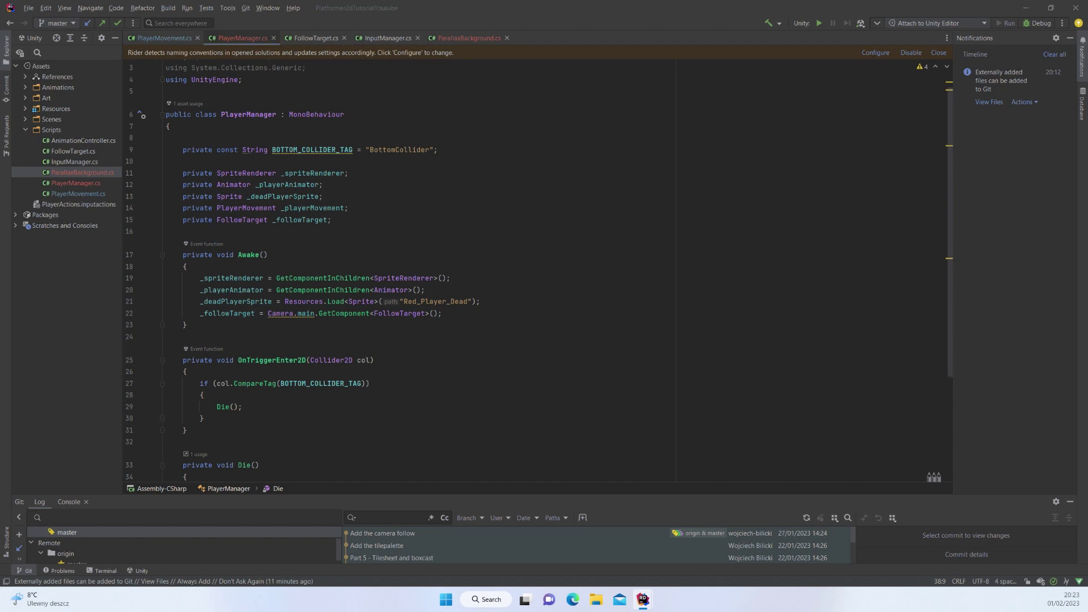
{"action": "left_click", "coordinate": [458, 313]}
{"action": "key", "text": "Return"}
{"action": "type", "text": "_p"}
{"action": "key", "text": "Return"}
{"action": "key", "text": "ctrl+z"}
{"action": "type", "text": "p"}
{"action": "key", "text": "ctrl+space"}
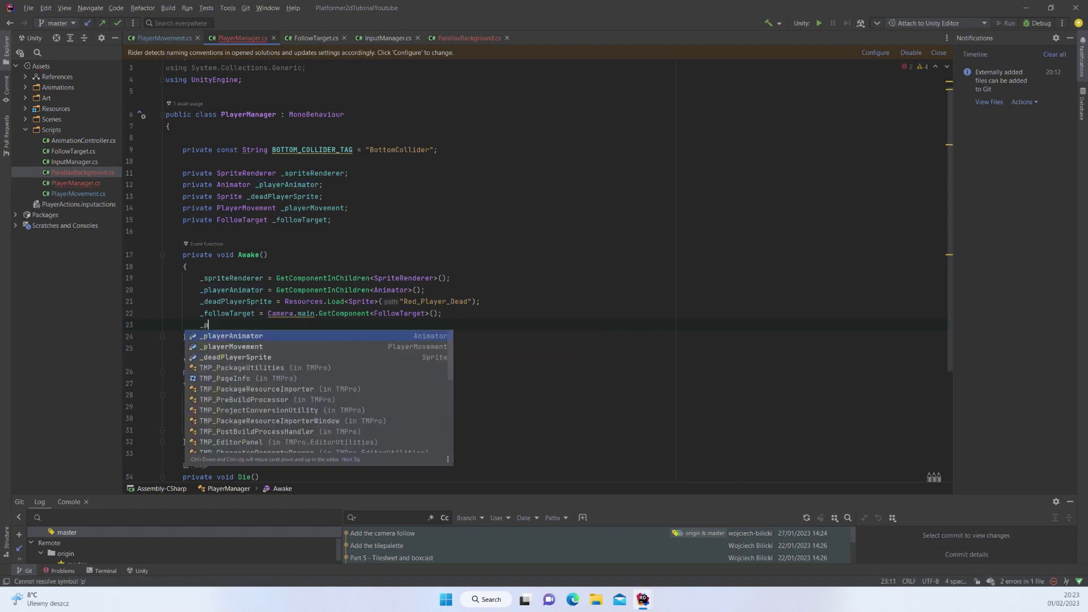
{"action": "key", "text": "Down"}
{"action": "key", "text": "Return"}
{"action": "type", "text": "= "}
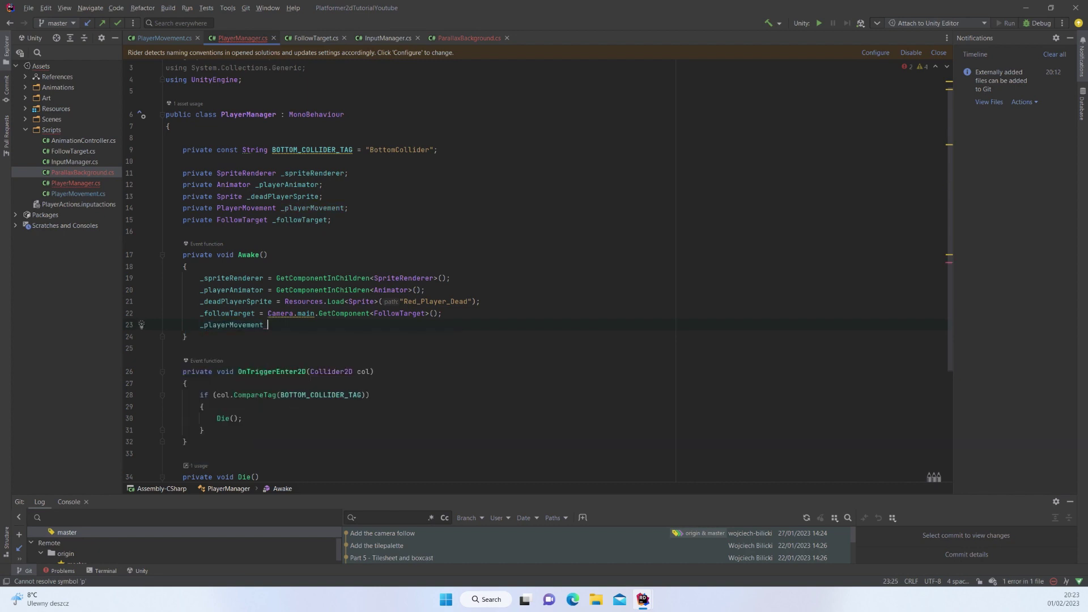
Step: Complete the _playerMovement assignment with GetComponent<PlayerMovement>()
{"action": "type", "text": "GetC"}
{"action": "key", "text": "Return"}
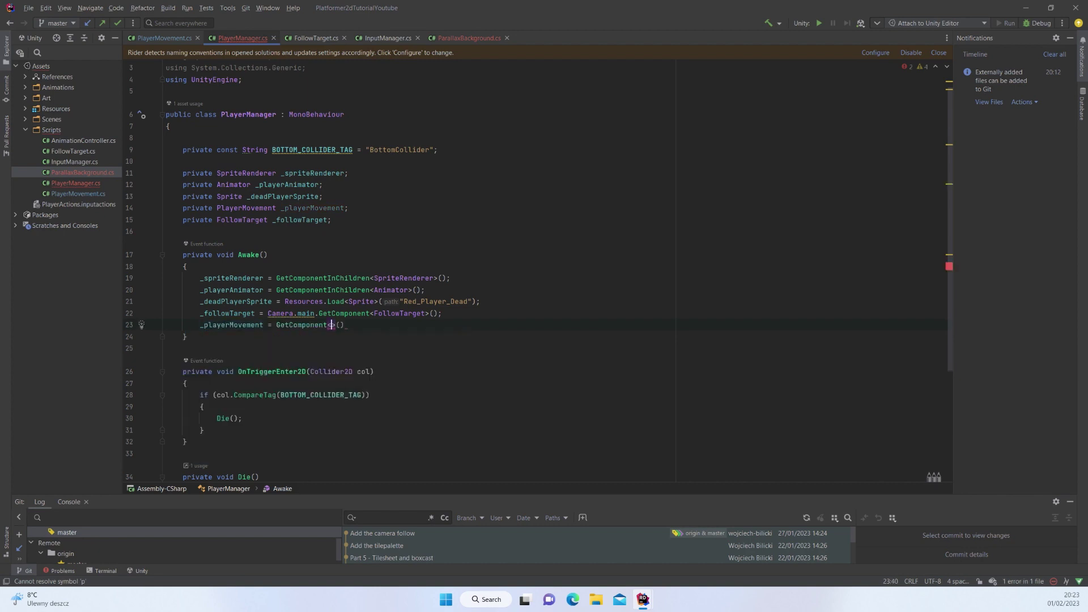
{"action": "type", "text": "PlayerM"}
{"action": "key", "text": "Return"}
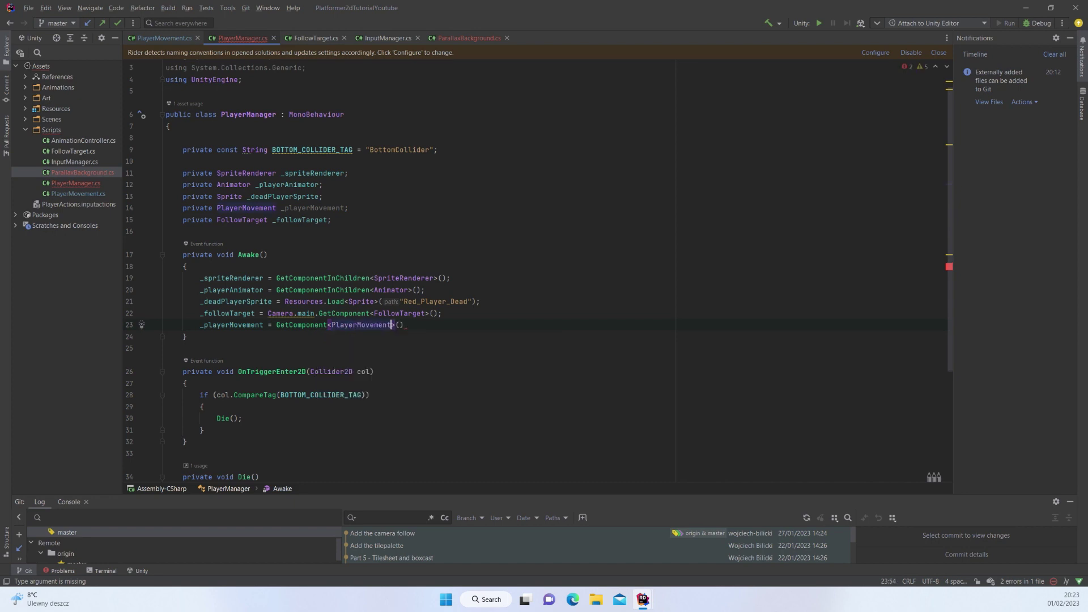
{"action": "type", "text": ";"}
Step: Call _playerMovement.OnPlayerDeath() on the empty last line of Die
{"action": "scroll", "coordinate": [392, 363], "scroll_direction": "down", "scroll_amount": 5}
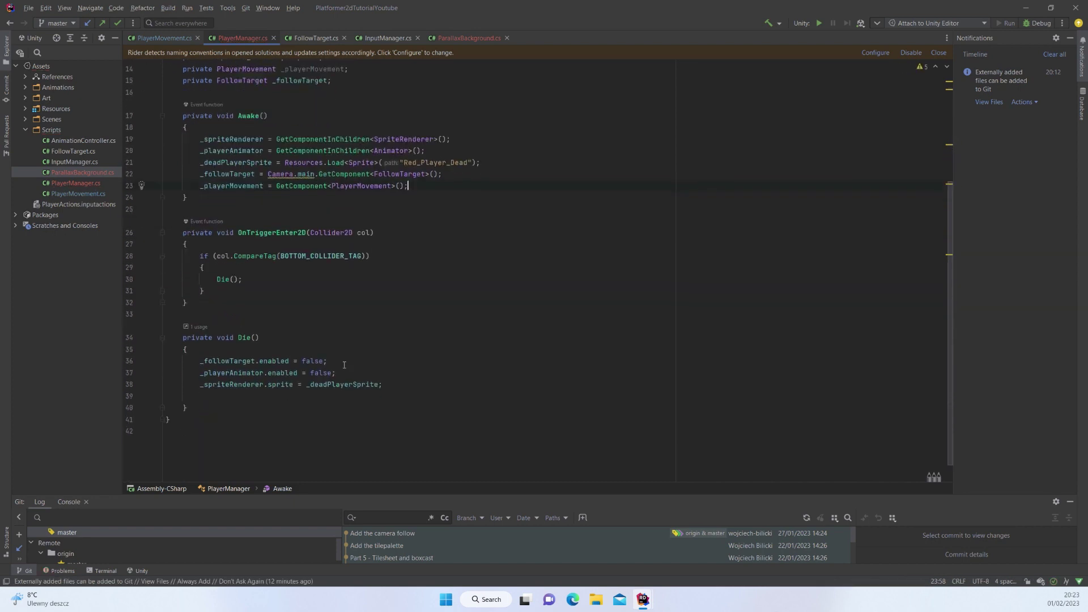
{"action": "left_click", "coordinate": [392, 364]}
{"action": "left_click", "coordinate": [354, 374]}
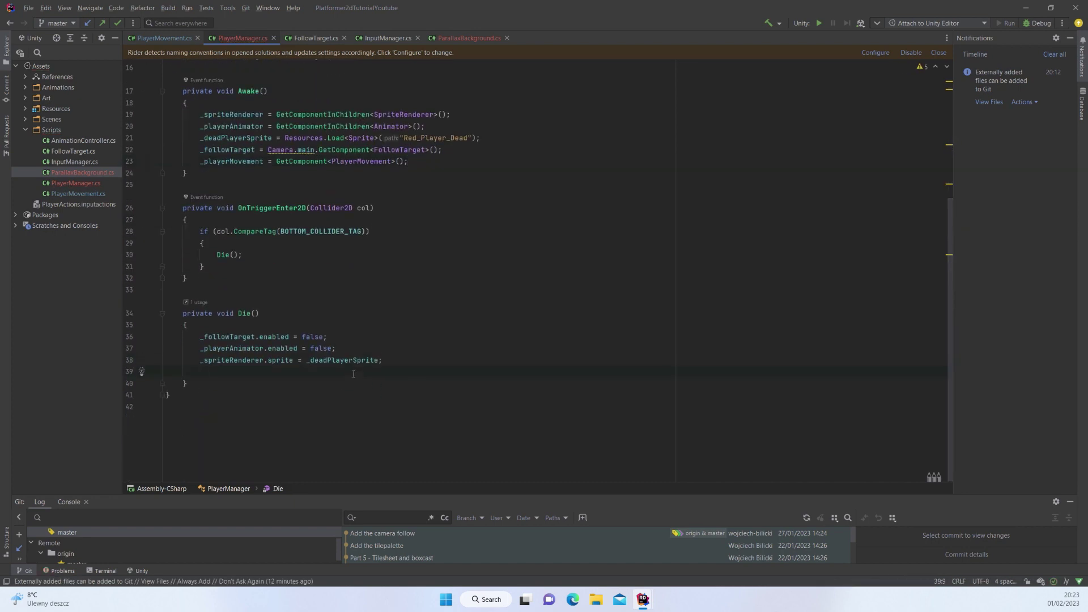
{"action": "type", "text": "_pla"}
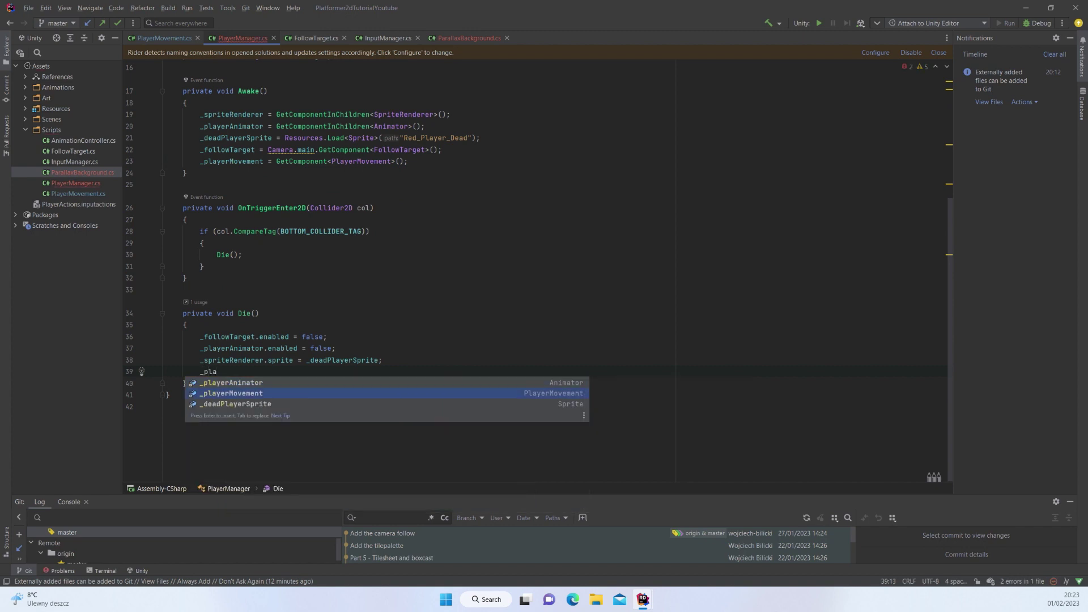
{"action": "key", "text": "Return"}
{"action": "type", "text": ".O"}
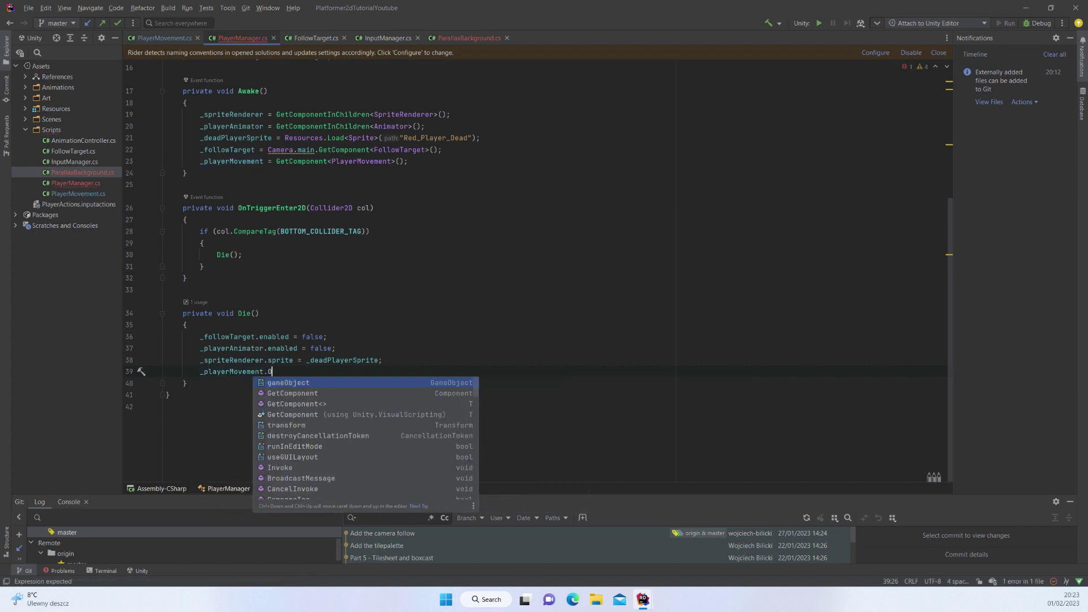
{"action": "type", "text": "nPlayerDeat"}
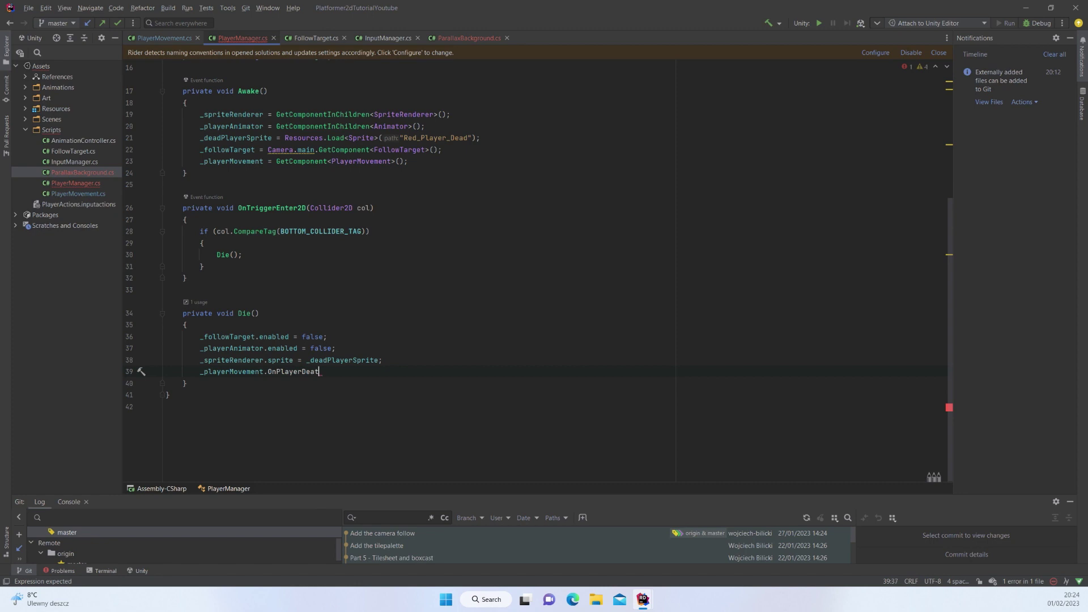
{"action": "type", "text": "h();"}
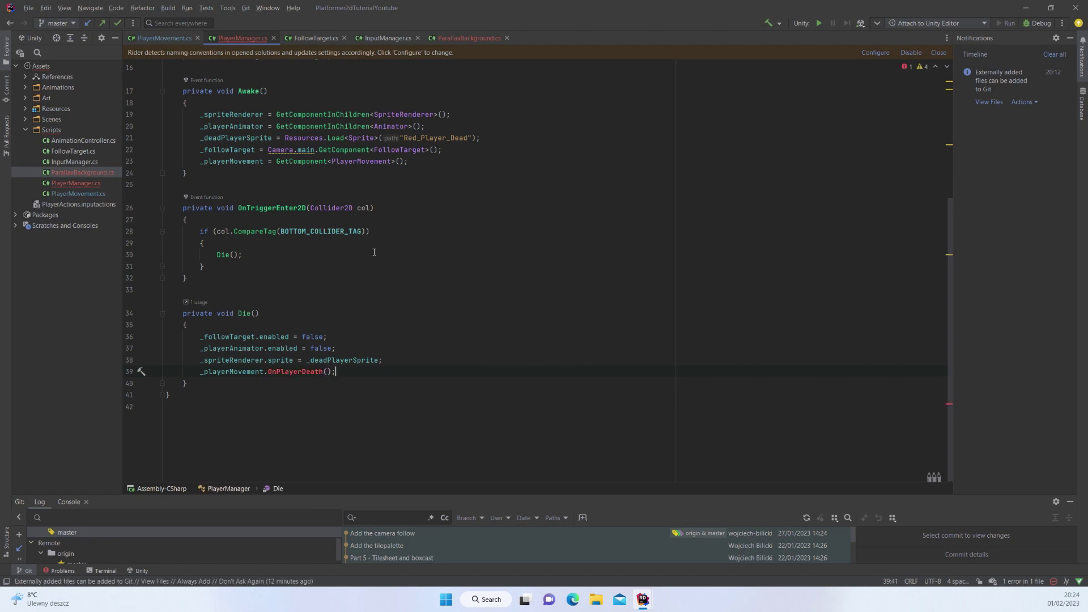
Step: Start a public void method declaration below IsGrounded at the end of the PlayerMovement script
{"action": "left_click", "coordinate": [164, 38]}
{"action": "scroll", "coordinate": [317, 363], "scroll_direction": "down", "scroll_amount": 6}
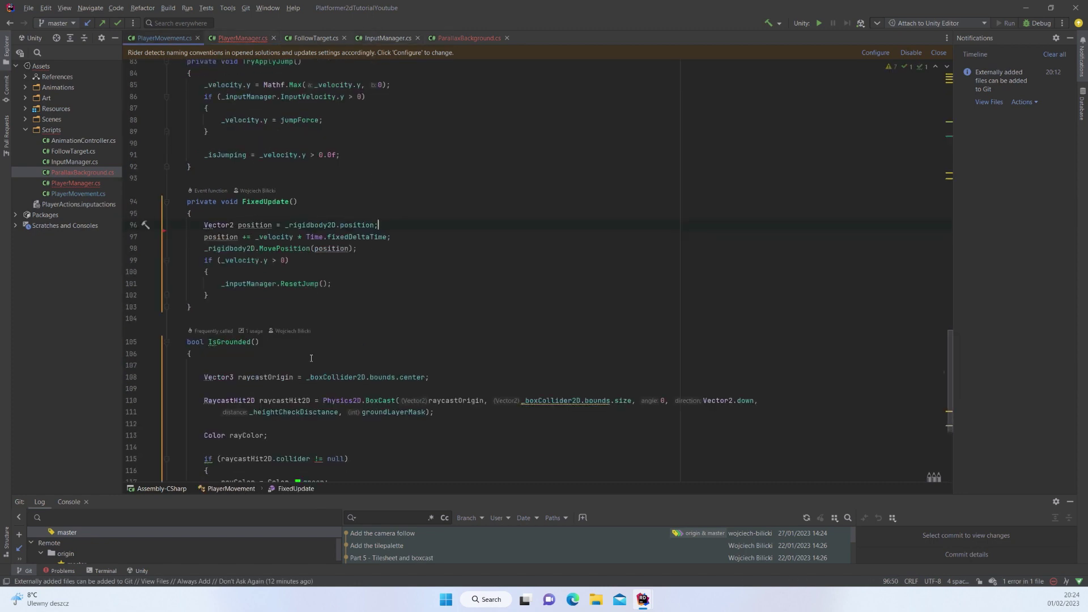
{"action": "left_click", "coordinate": [214, 382]}
{"action": "key", "text": "Return"}
{"action": "key", "text": "Return"}
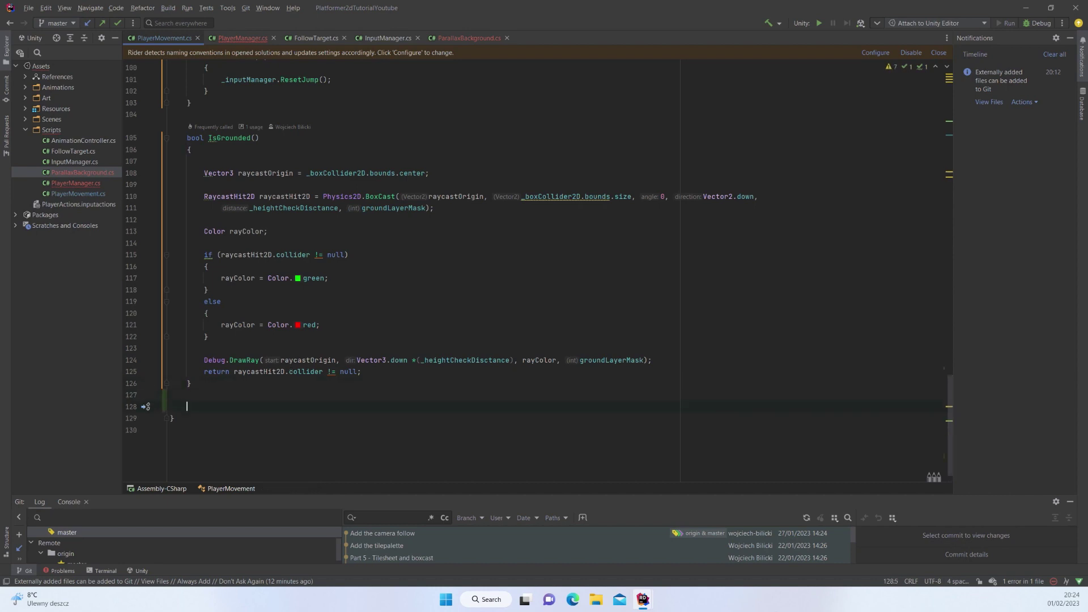
{"action": "type", "text": "public"}
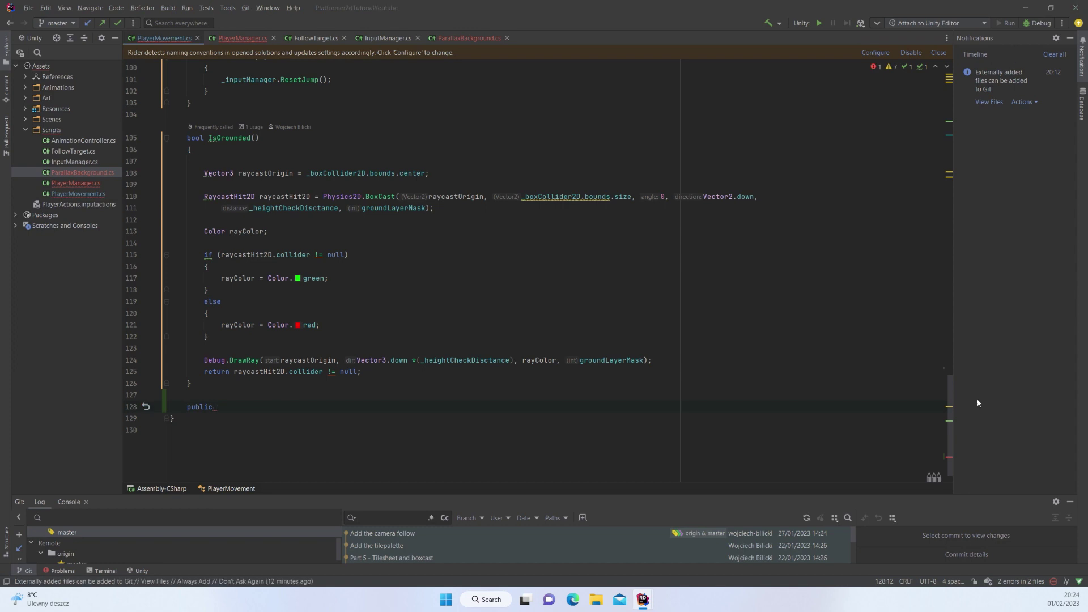
{"action": "scroll", "coordinate": [340, 340], "scroll_direction": "up", "scroll_amount": 2}
{"action": "left_click", "coordinate": [289, 405]}
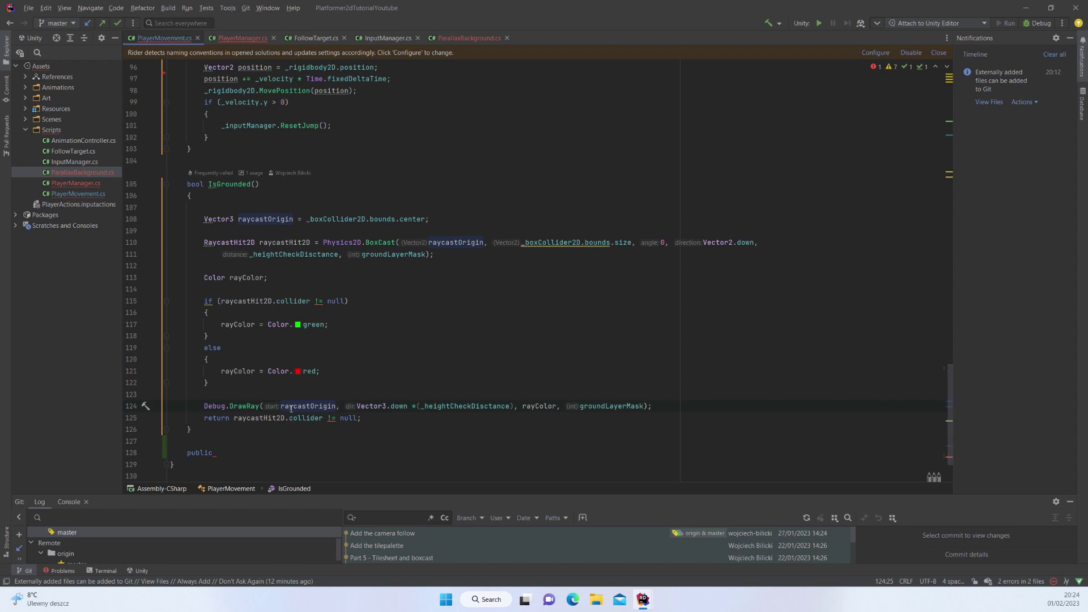
{"action": "type", "text": "void "}
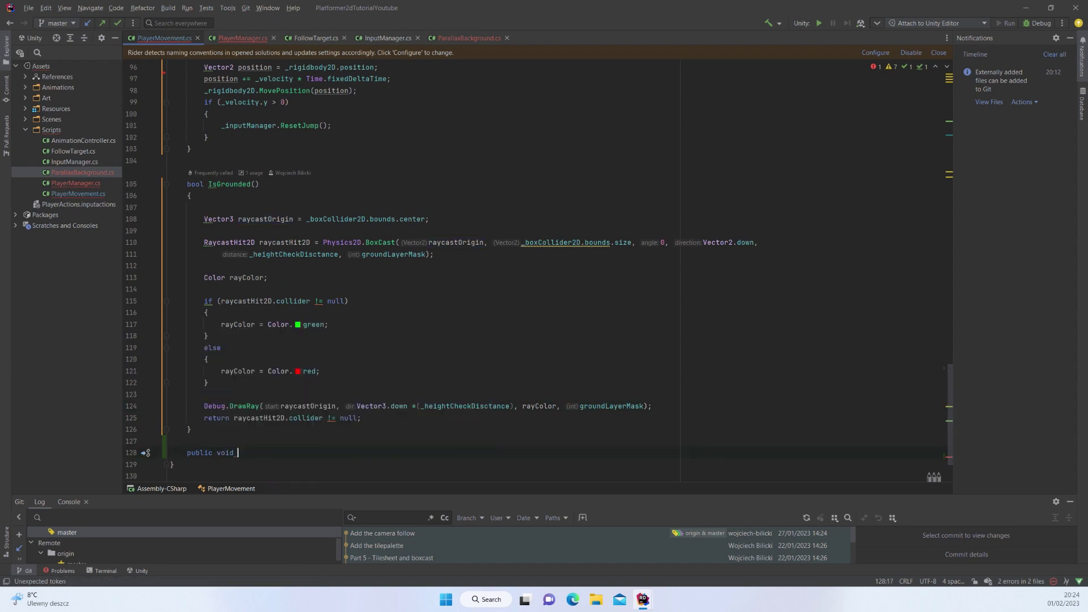
Step: Name the new method OnPlayerDeath() and give it an empty body
{"action": "type", "text": "OnPlayerDEast"}
{"action": "key", "text": "BackSpace"}
{"action": "key", "text": "BackSpace"}
{"action": "key", "text": "BackSpace"}
{"action": "type", "text": "h() {"}
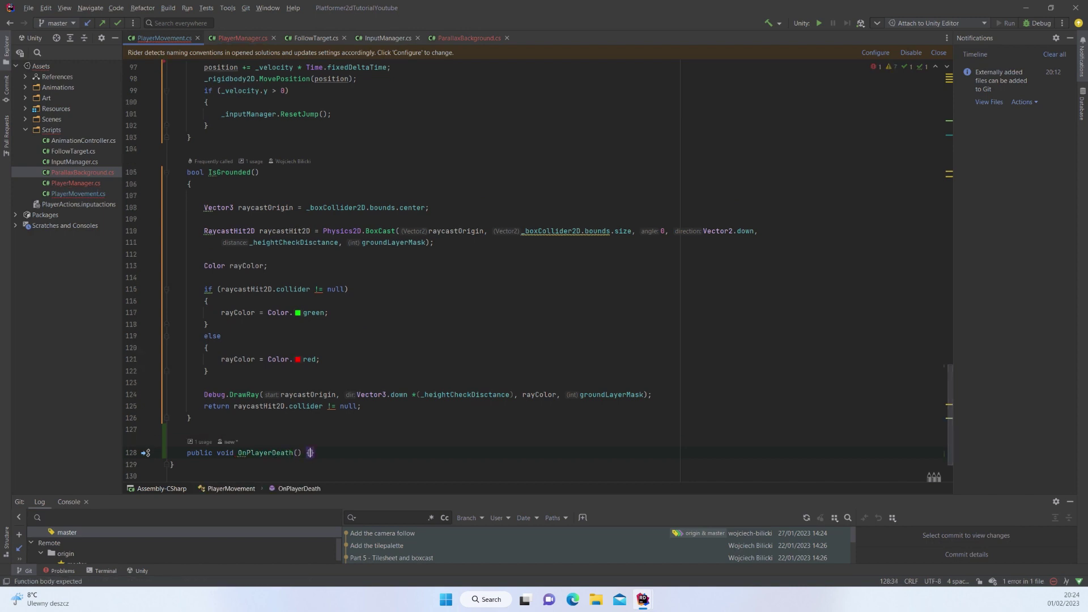
{"action": "key", "text": "Return"}
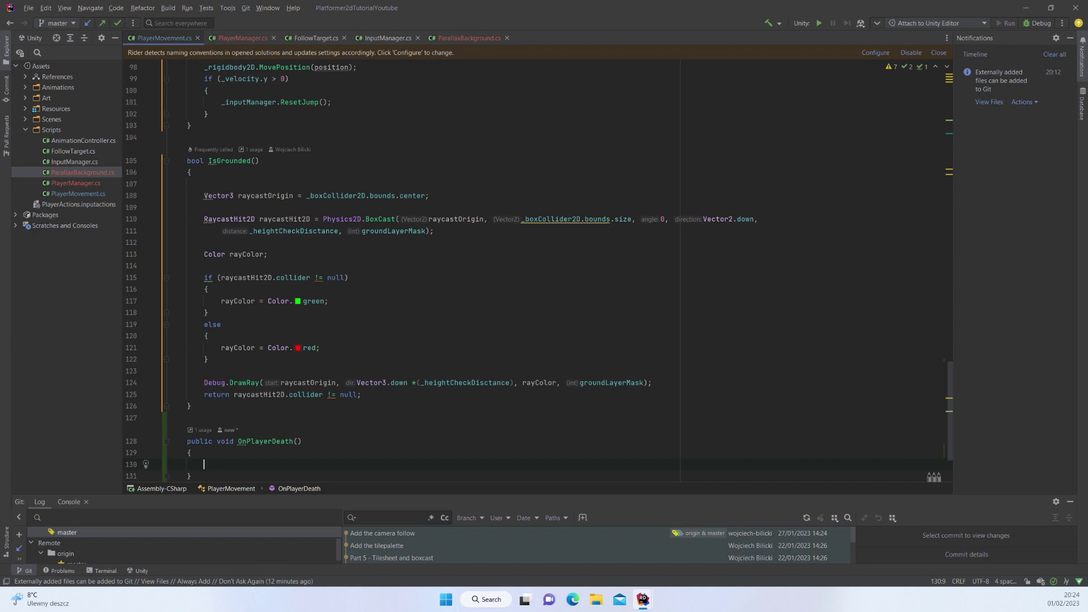
Step: Disable the input manager in OnPlayerDeath with _inputManager.enabled = false; and start a new line
{"action": "type", "text": "_i"}
{"action": "key", "text": "Return"}
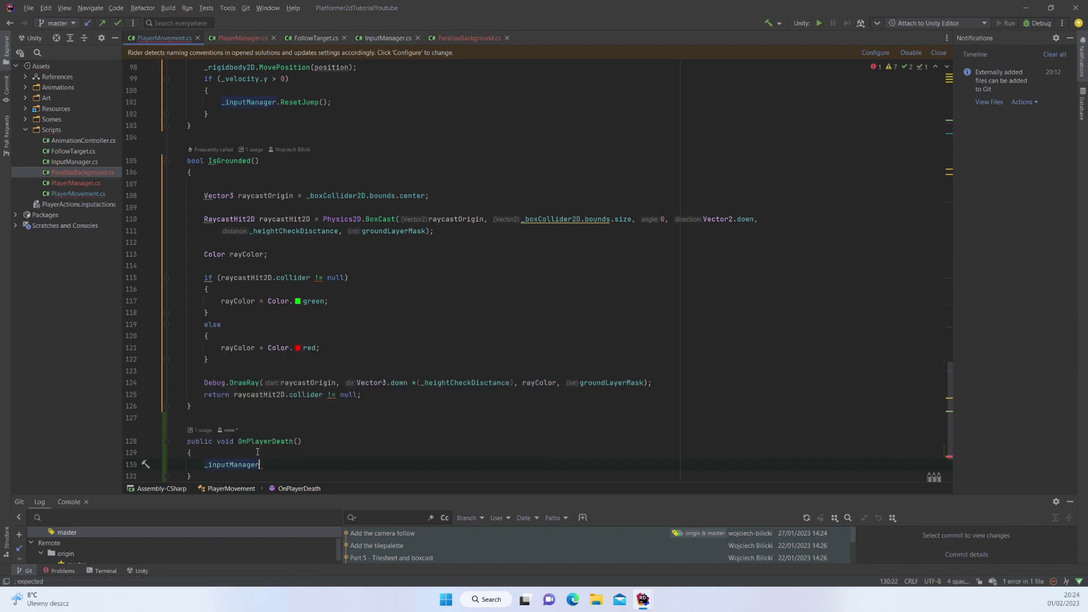
{"action": "type", "text": ".en"}
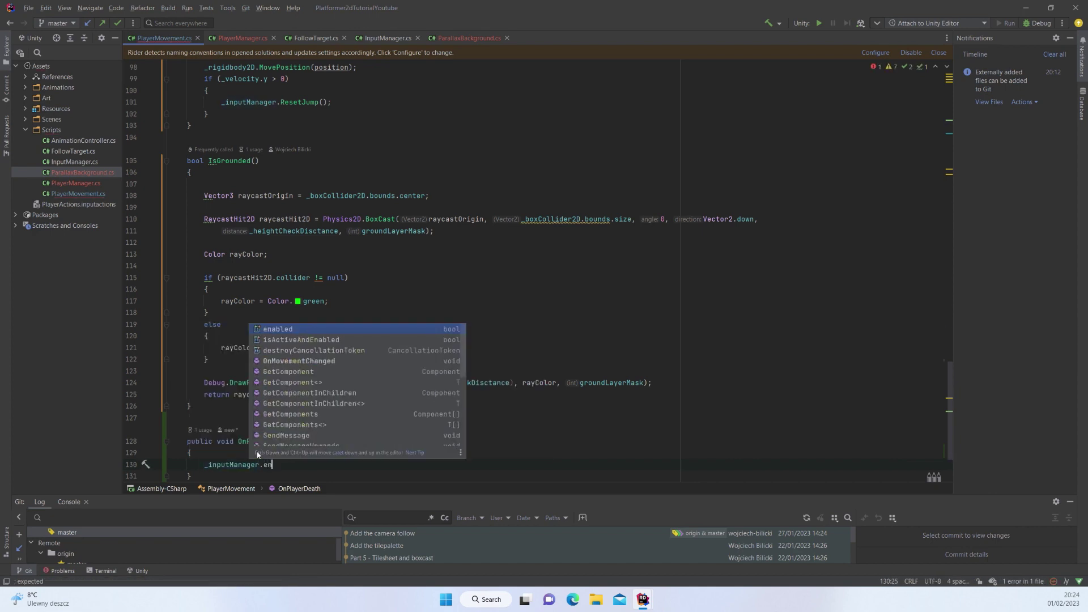
{"action": "key", "text": "Return"}
{"action": "type", "text": "= false;"}
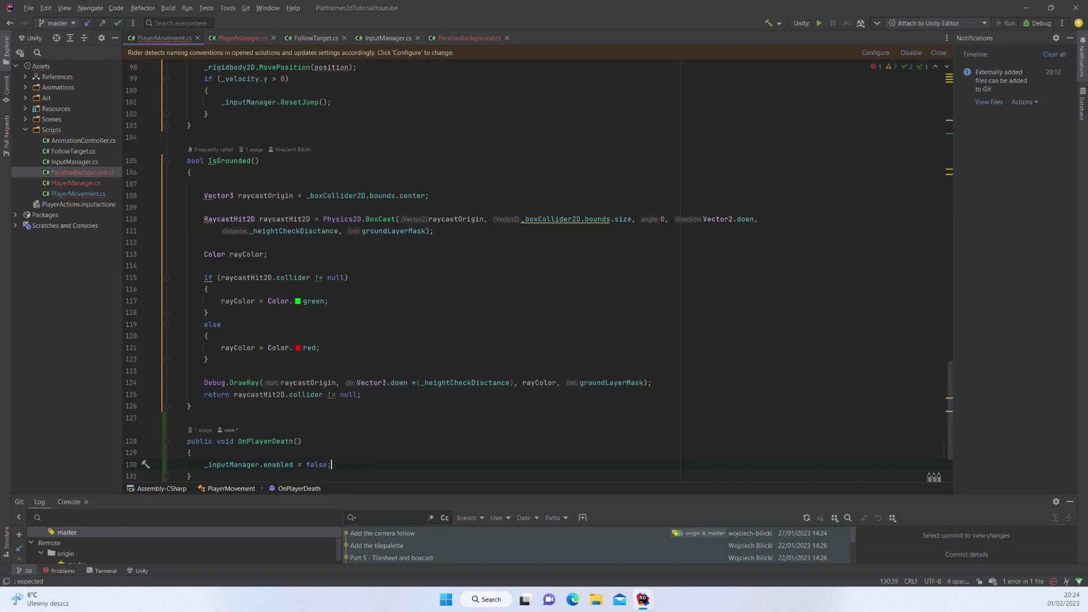
{"action": "key", "text": "Return"}
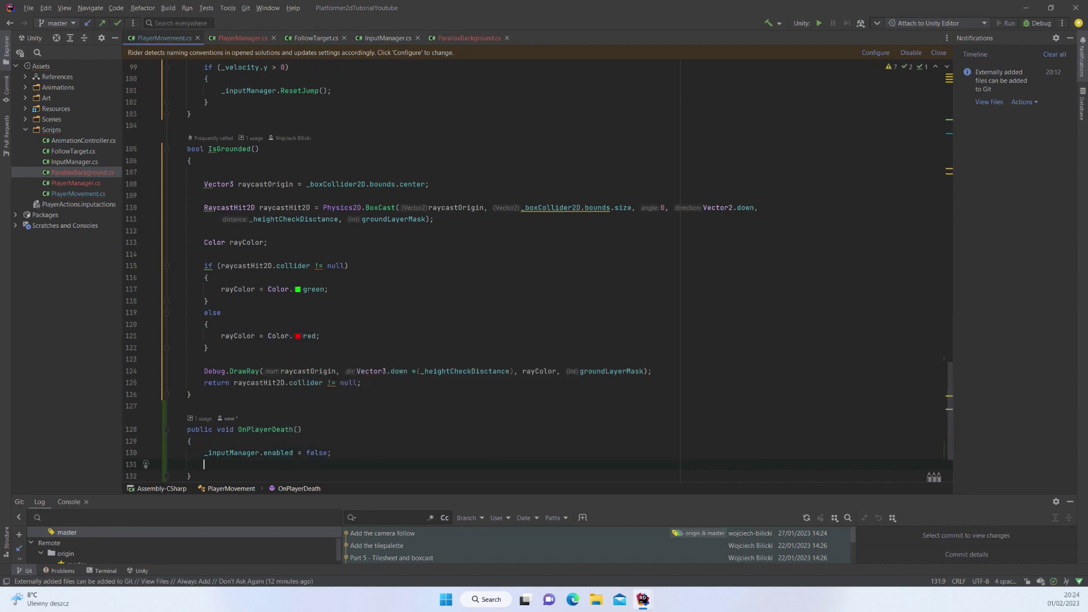
Step: Add a _boxCollider2D.enabled line with the value false below the _inputManager line in OnPlayerDeath
{"action": "type", "text": "_bo"}
{"action": "key", "text": "Return"}
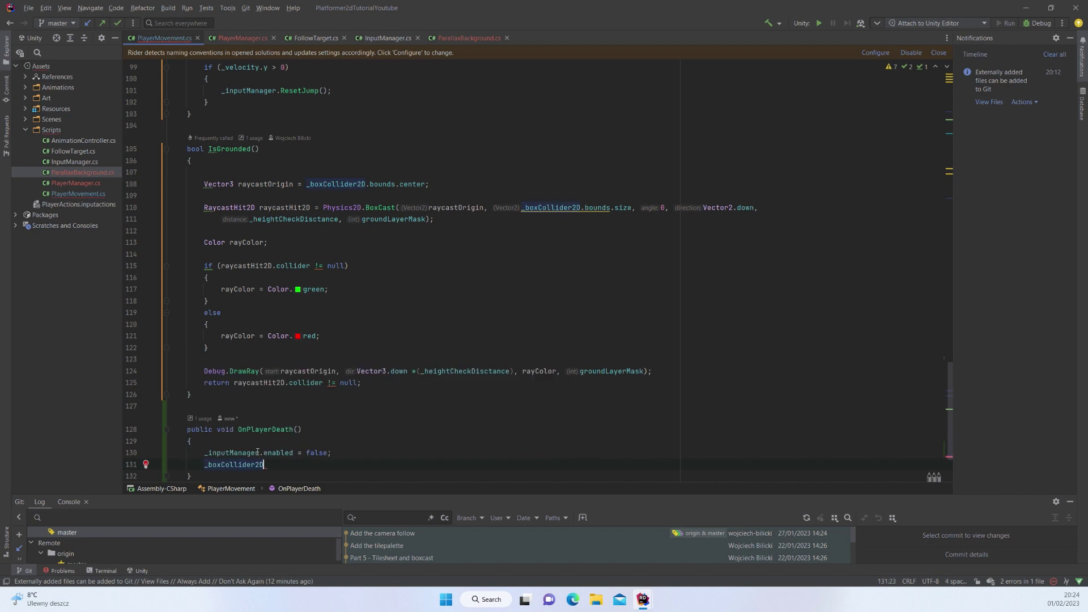
{"action": "type", "text": ".en"}
{"action": "key", "text": "Return"}
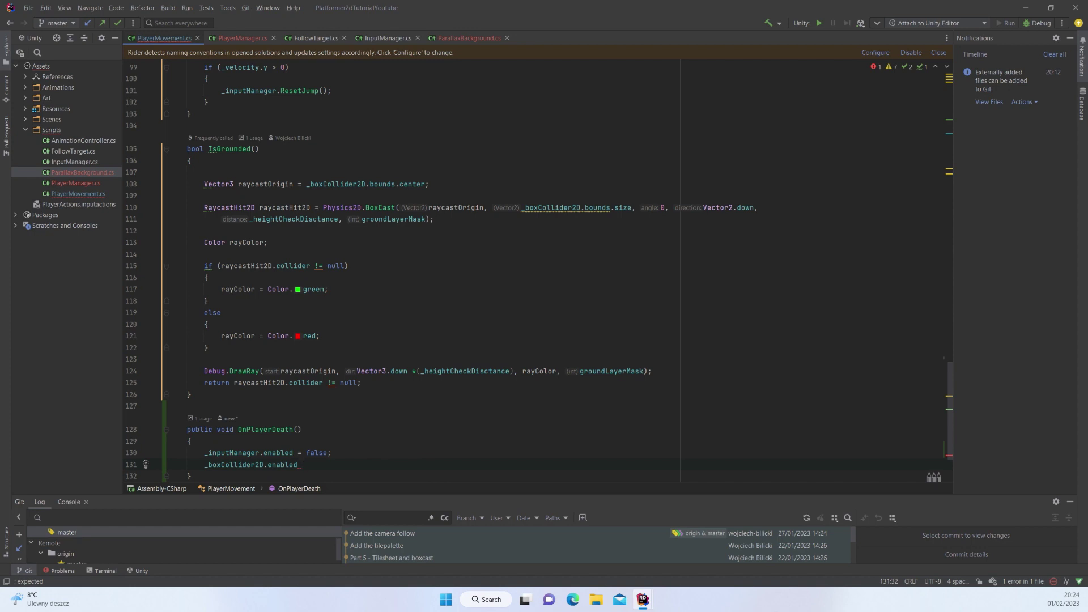
{"action": "type", "text": "faks"}
{"action": "key", "text": "BackSpace"}
{"action": "key", "text": "BackSpace"}
{"action": "type", "text": "lse;"}
{"action": "key", "text": "Return"}
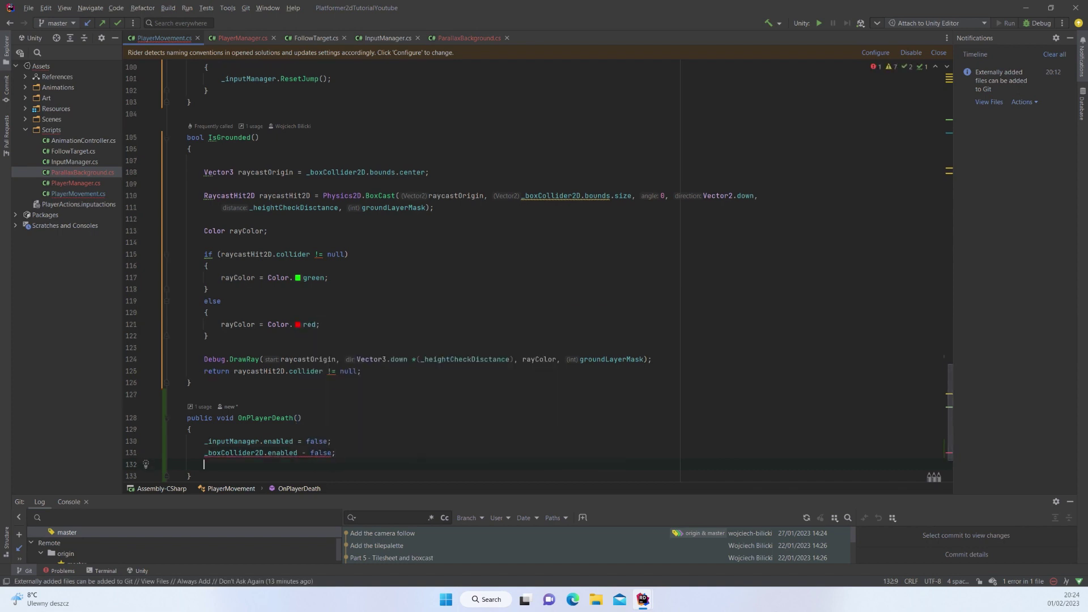
Step: Correct the operator between _boxCollider2D.enabled and false to = and start a new line below it
{"action": "scroll", "coordinate": [313, 362], "scroll_direction": "up", "scroll_amount": 12}
{"action": "scroll", "coordinate": [314, 363], "scroll_direction": "up", "scroll_amount": 7}
{"action": "double_click", "coordinate": [241, 257]}
{"action": "scroll", "coordinate": [255, 397], "scroll_direction": "down", "scroll_amount": 15}
{"action": "scroll", "coordinate": [259, 423], "scroll_direction": "down", "scroll_amount": 5}
{"action": "left_click", "coordinate": [306, 453]}
{"action": "key", "text": "BackSpace"}
{"action": "type", "text": "="}
{"action": "key", "text": "End"}
{"action": "key", "text": "Return"}
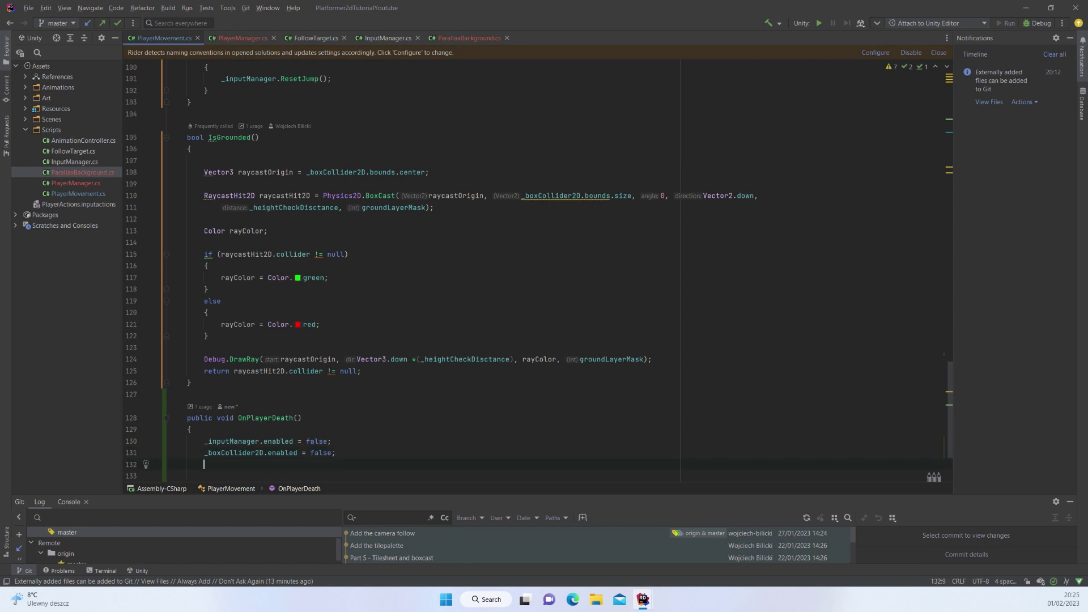
Step: Set the vertical velocity in OnPlayerDeath with _velocity.y = jumpForce * 2; and add an empty line
{"action": "type", "text": "_ve"}
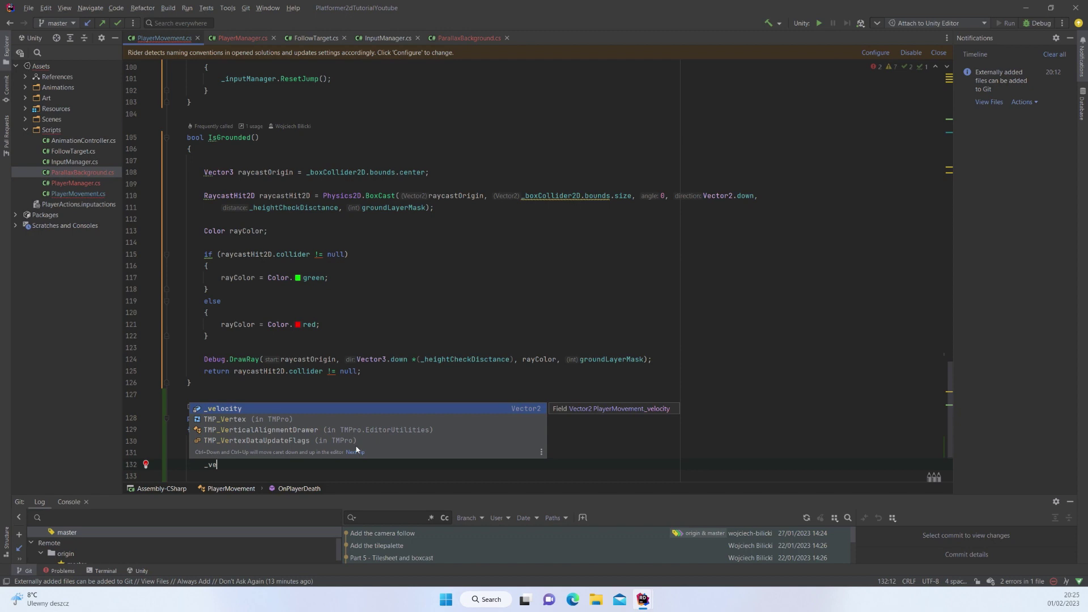
{"action": "key", "text": "Return"}
{"action": "type", "text": ".y "}
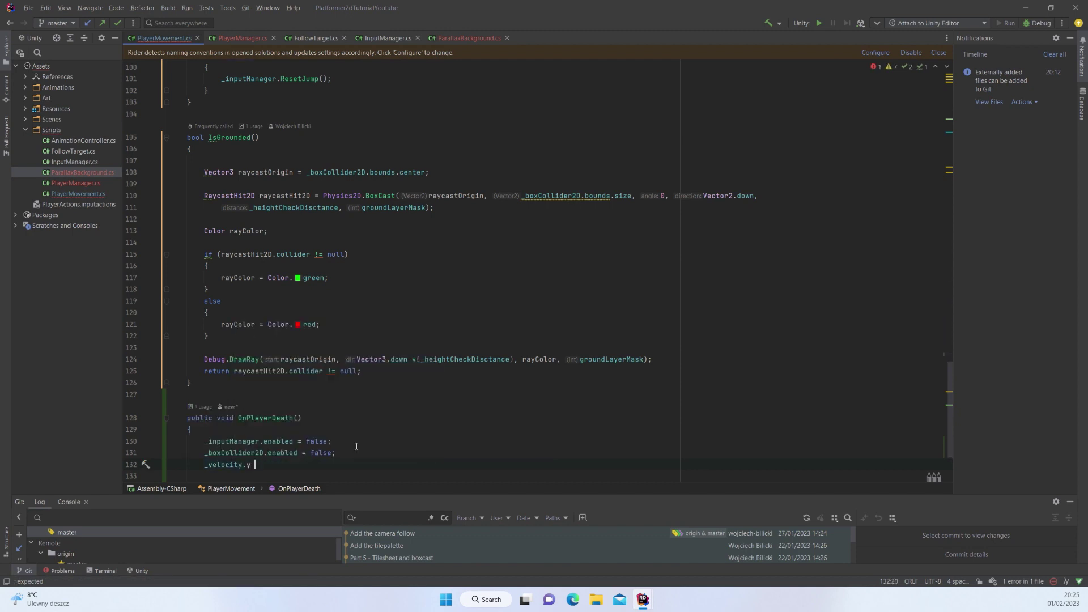
{"action": "type", "text": "= ju"}
{"action": "key", "text": "Return"}
{"action": "type", "text": "* 2;"}
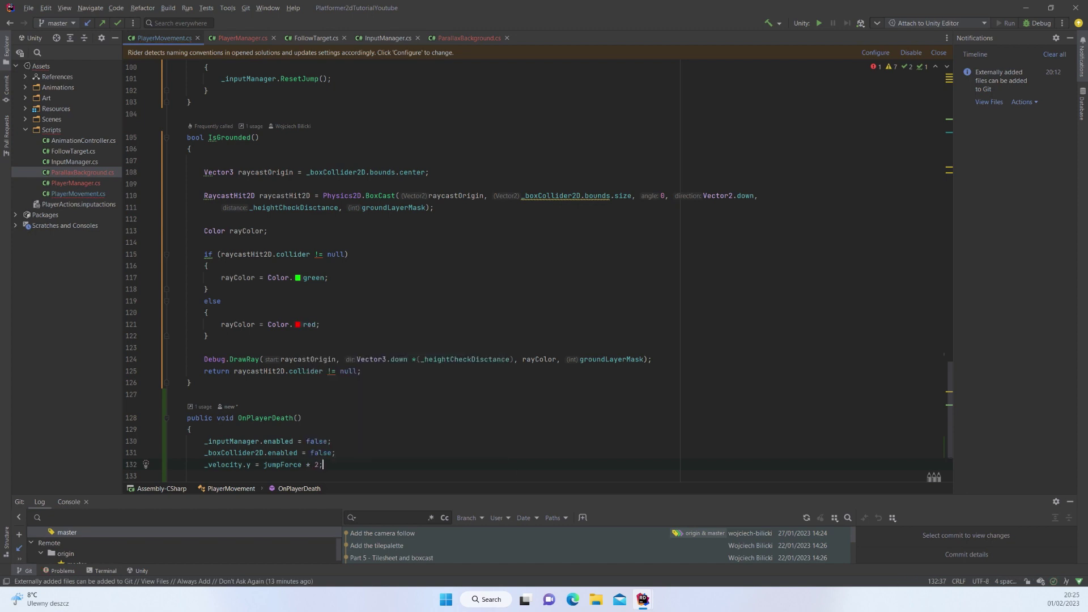
{"action": "key", "text": "Return"}
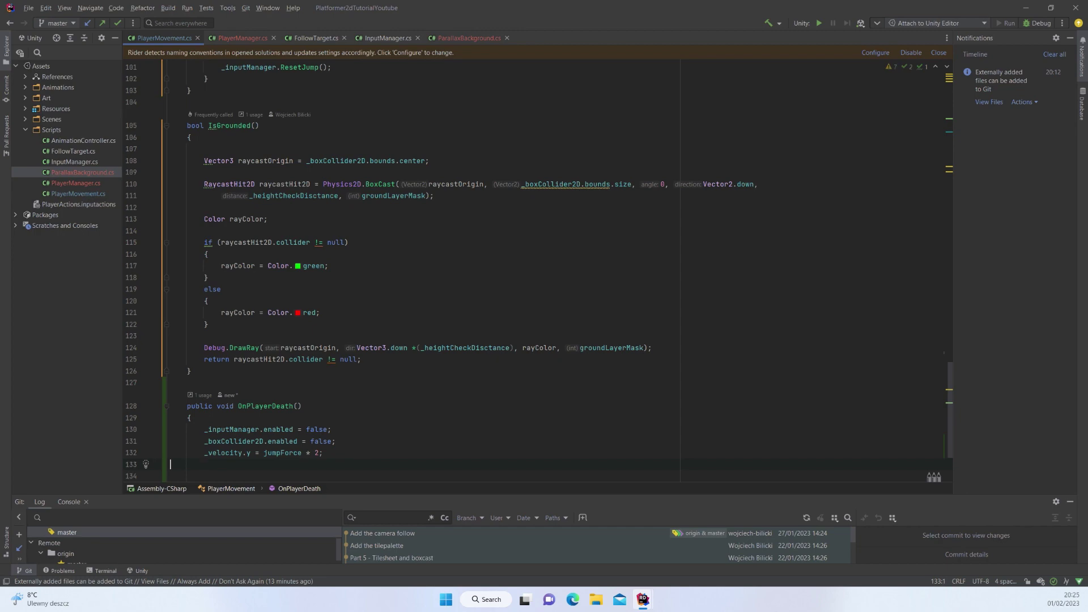
Step: Switch to Unity, play-test the death by running the player into the gap, inspect the Player object and stop playing
{"action": "key", "text": "alt+Tab"}
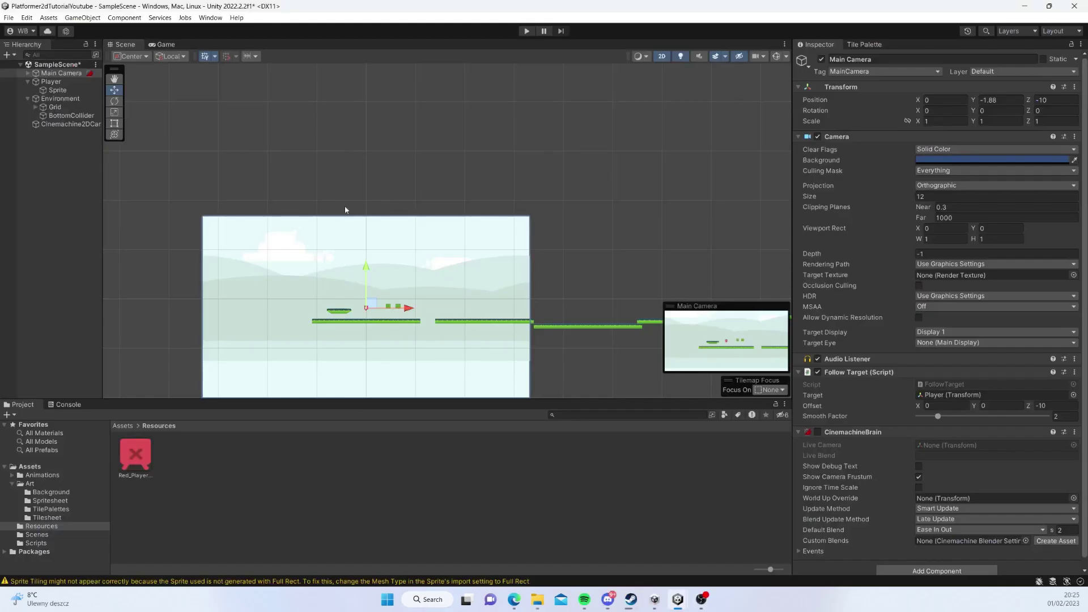
{"action": "left_click", "coordinate": [526, 32]}
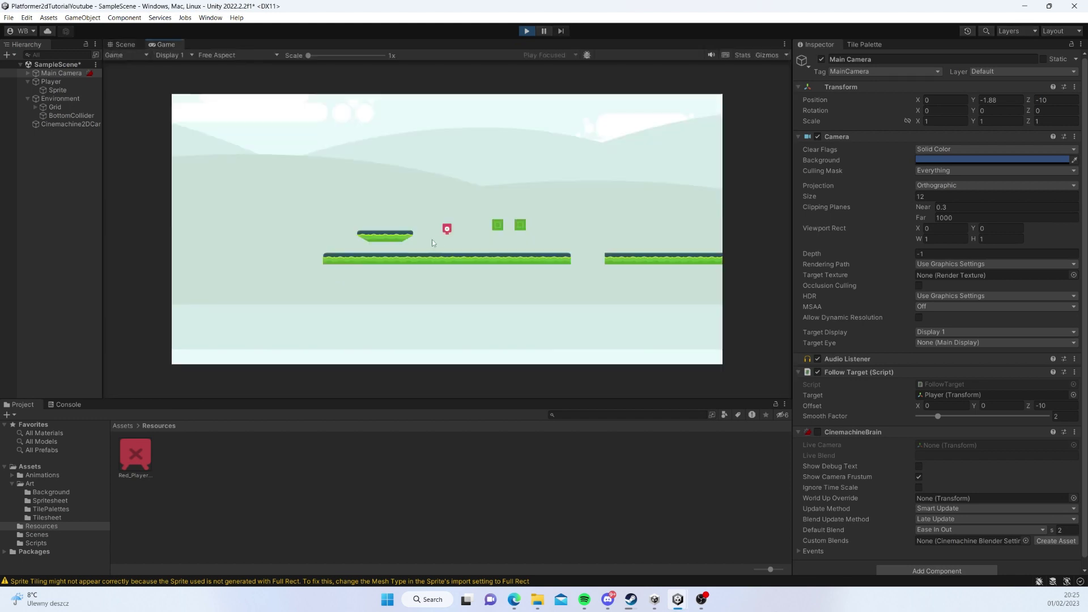
{"action": "key", "text": "Right"}
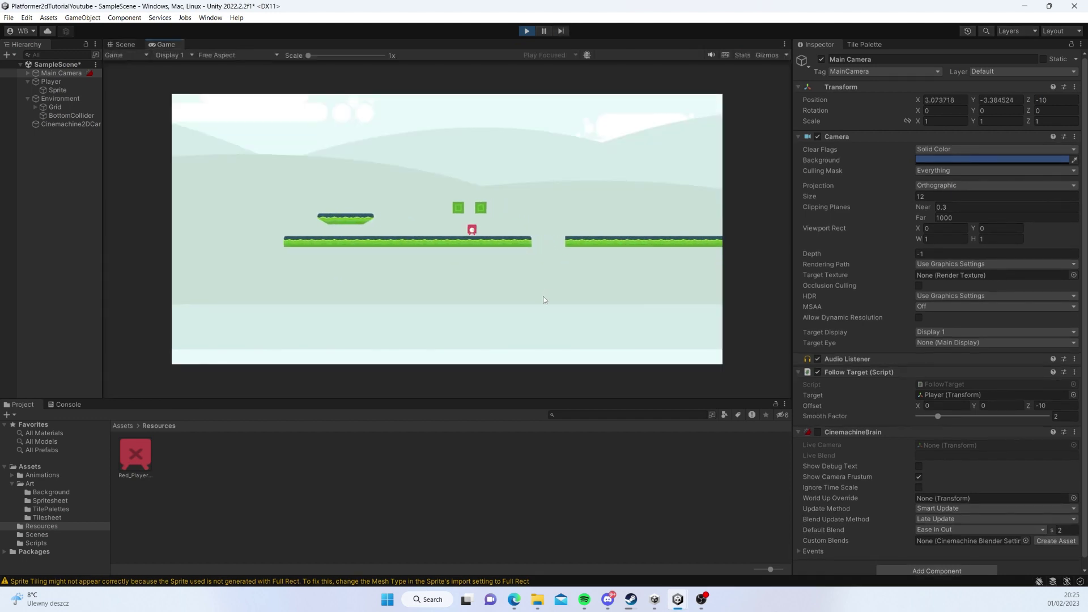
{"action": "key", "text": "Right"}
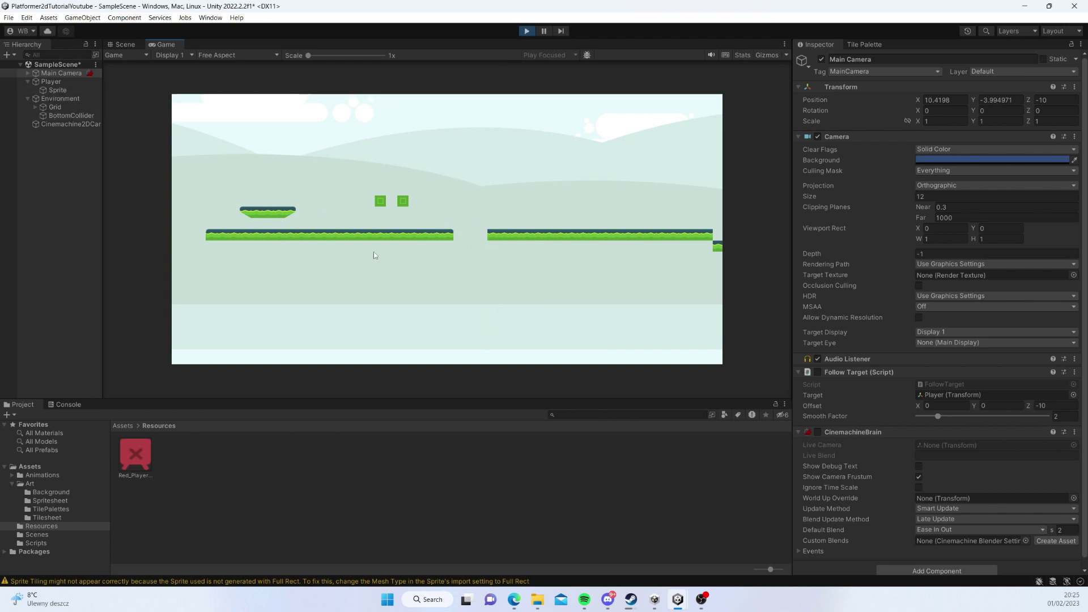
{"action": "left_click", "coordinate": [53, 82]}
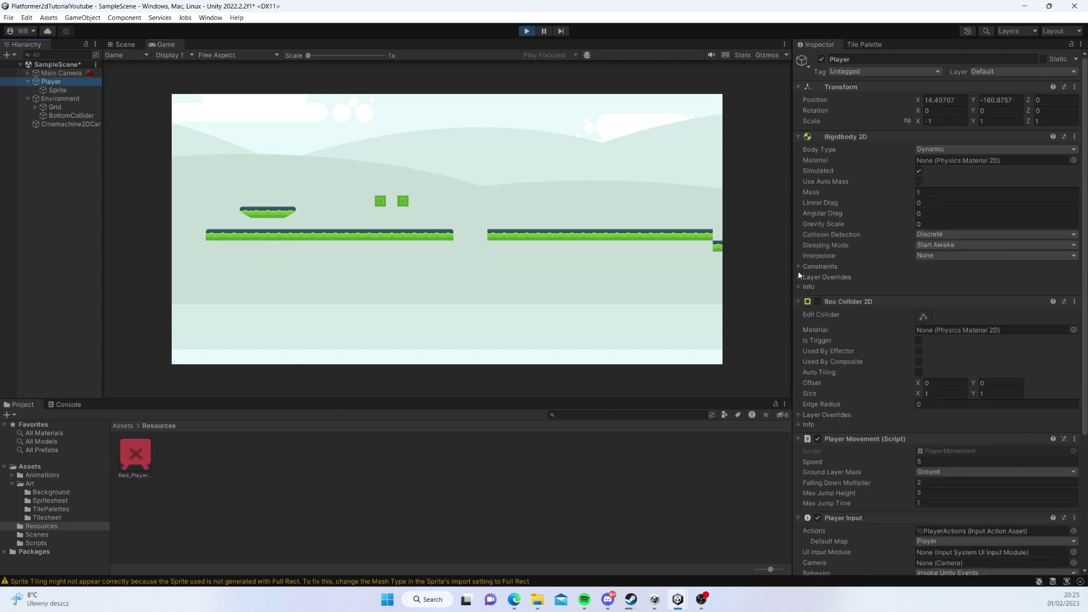
{"action": "left_click", "coordinate": [526, 31]}
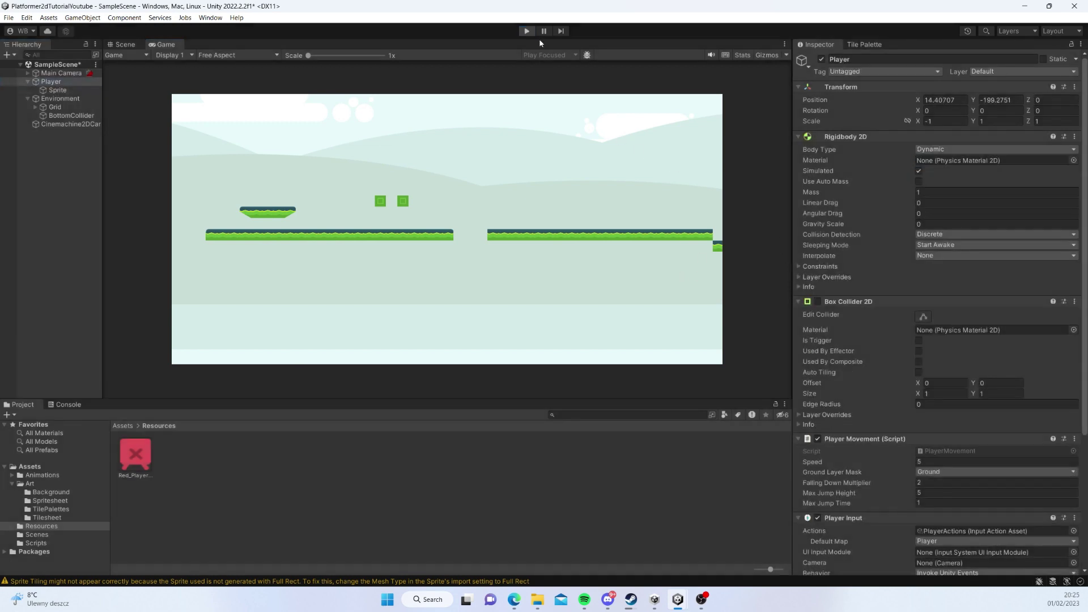
Step: Expand the Player's Rigidbody 2D constraints and briefly view the scene in 3D to examine the rotation axes
{"action": "left_click", "coordinate": [799, 267]}
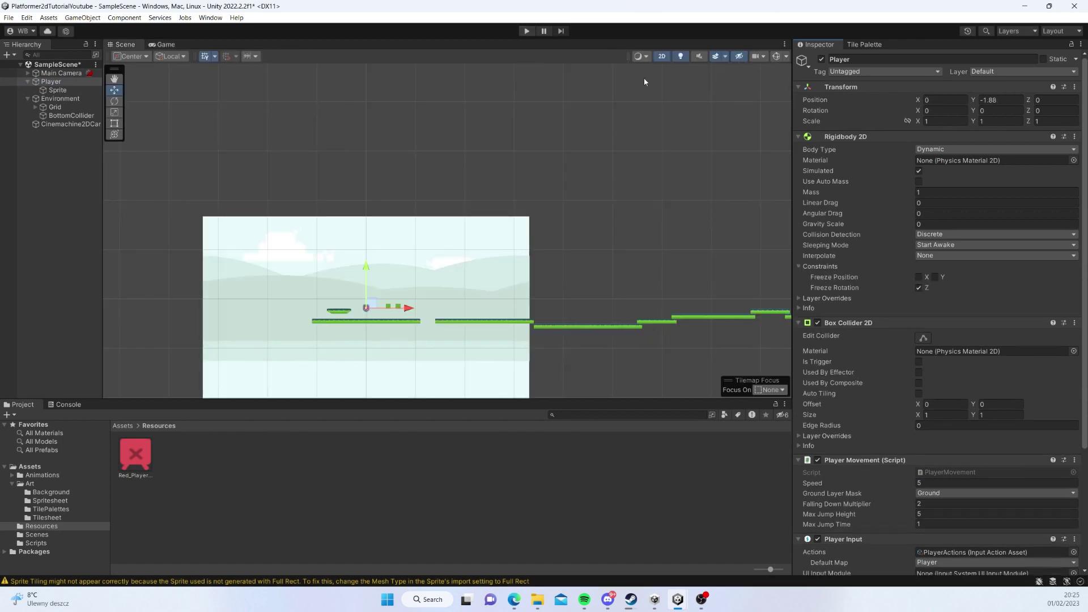
{"action": "left_click", "coordinate": [661, 56]}
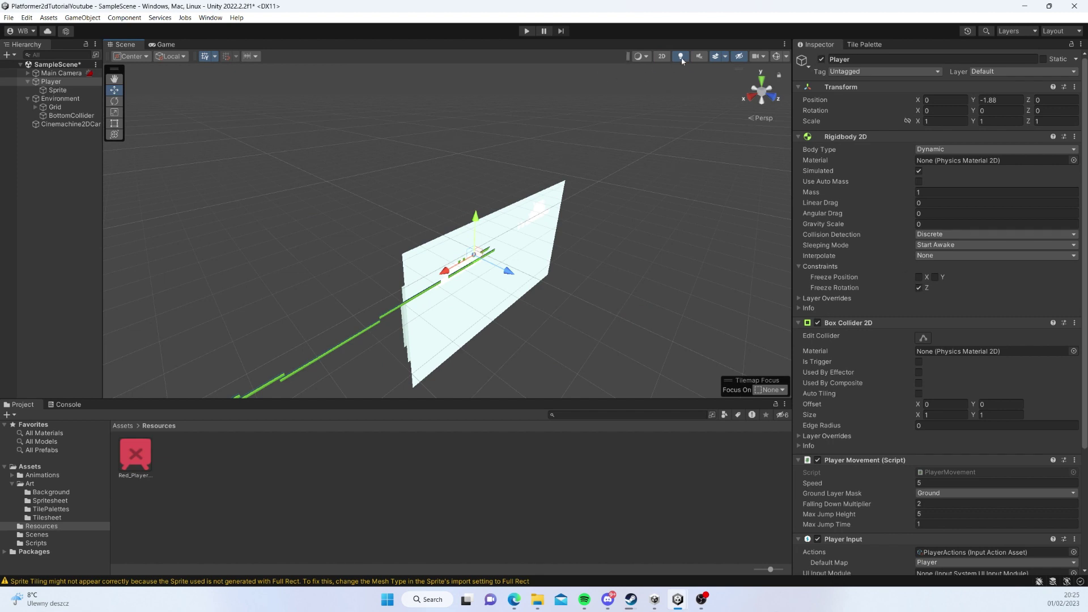
{"action": "left_click", "coordinate": [661, 56]}
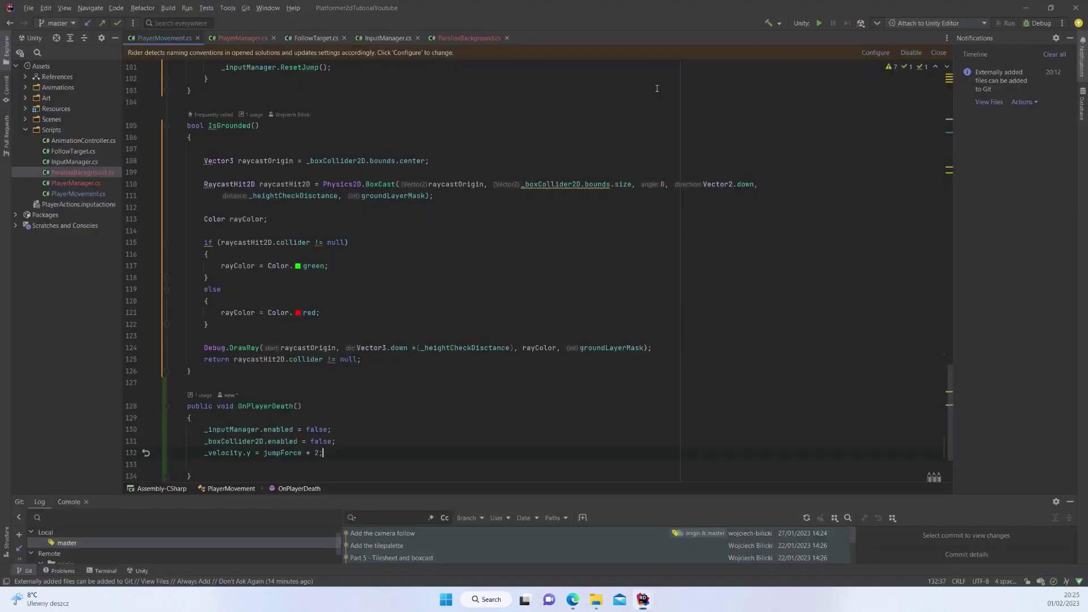
Step: In Rider, add _rigidbody2D.constraints = RigidbodyConstraints2D.None; below the velocity line in OnPlayerDeath
{"action": "scroll", "coordinate": [378, 363], "scroll_direction": "down", "scroll_amount": 2}
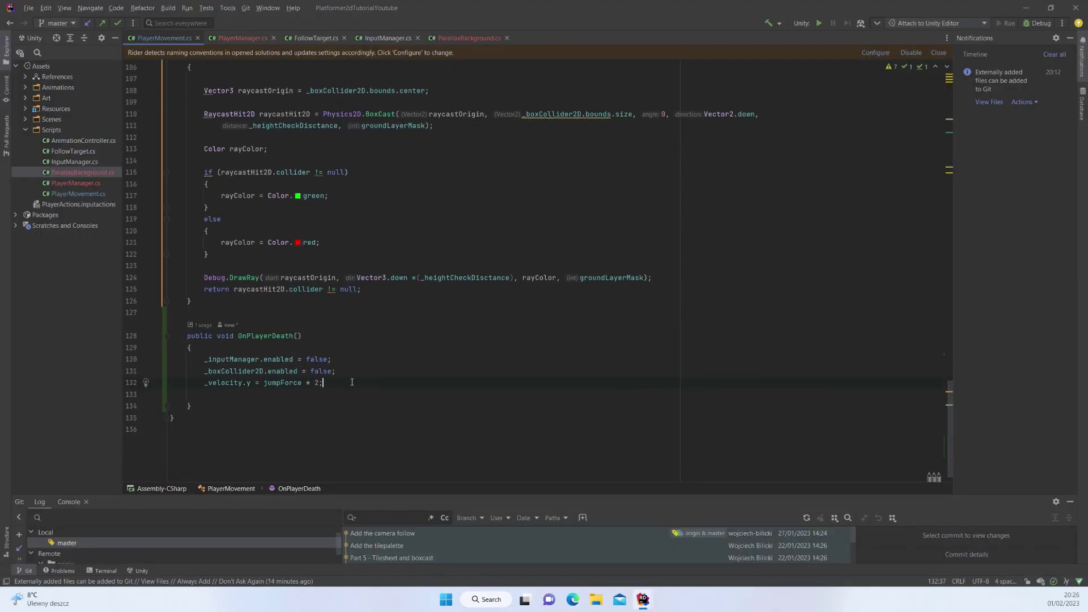
{"action": "key", "text": "Return"}
{"action": "type", "text": "_"}
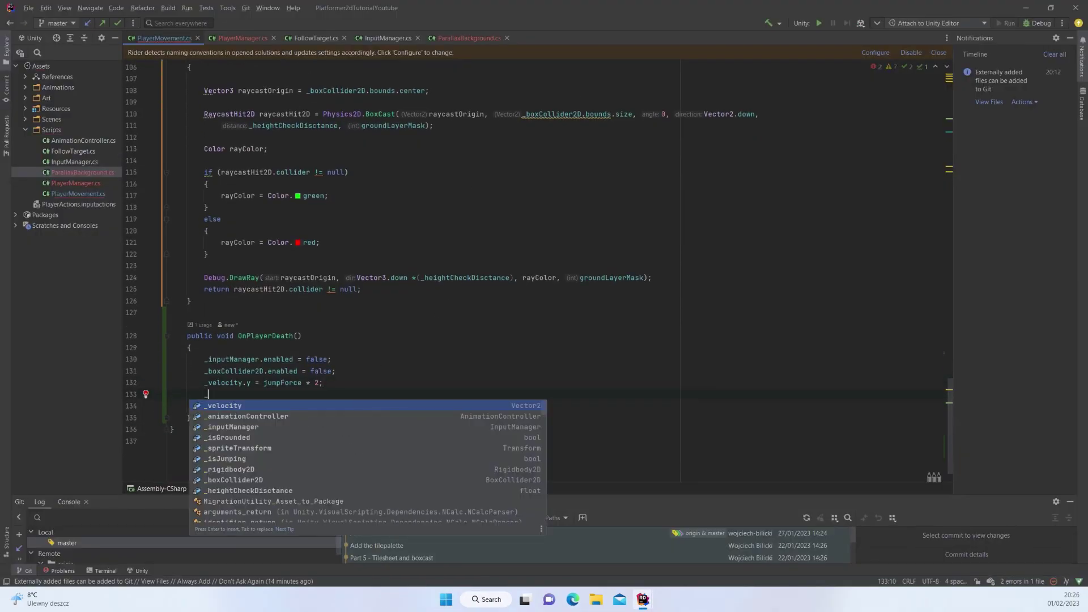
{"action": "type", "text": "ri"}
{"action": "key", "text": "Return"}
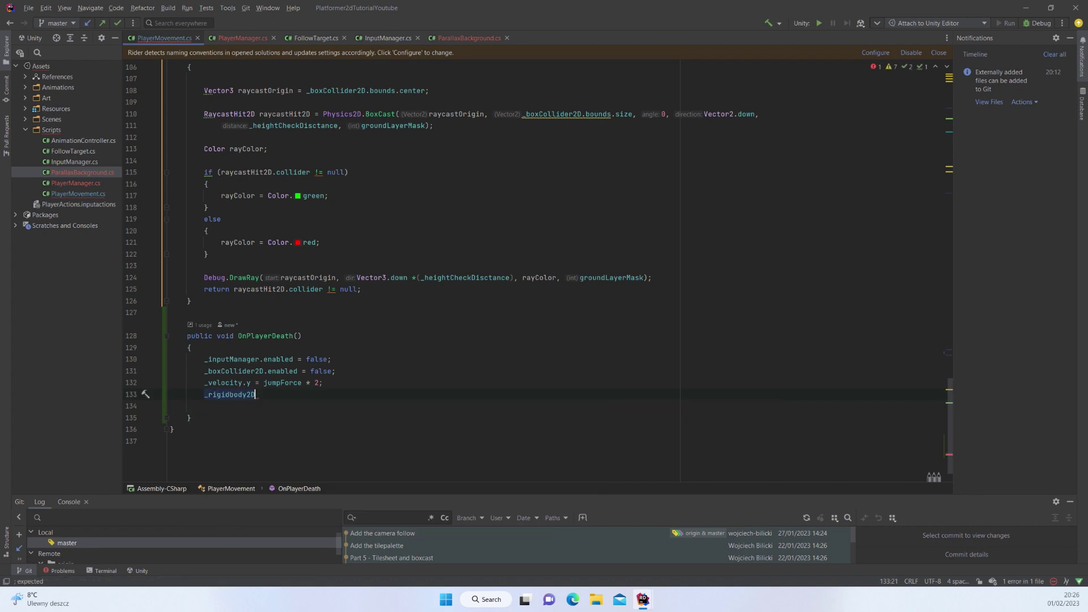
{"action": "type", "text": ".co"}
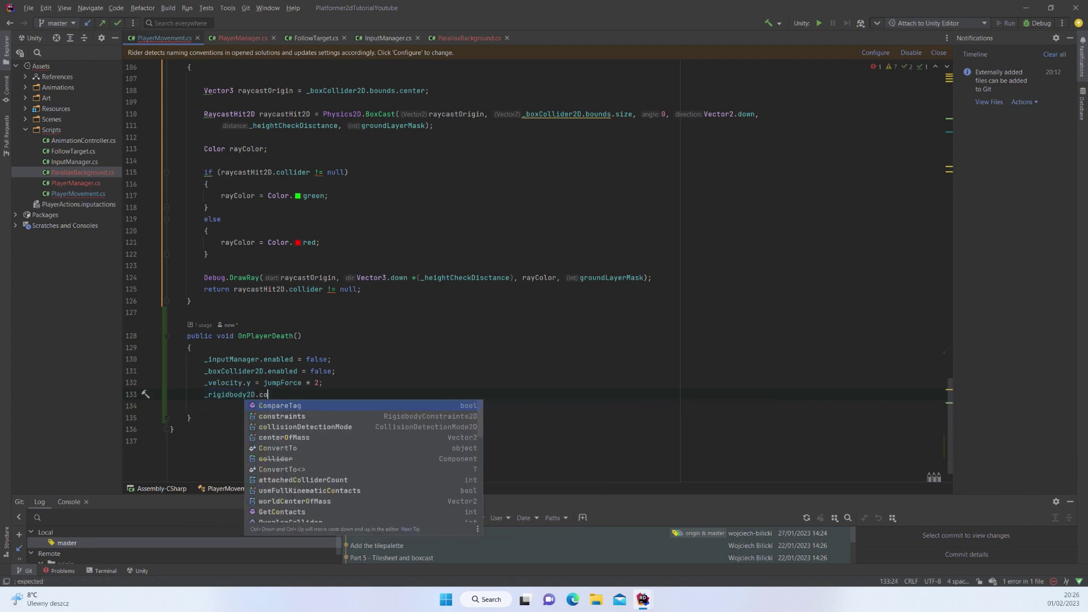
{"action": "key", "text": "Down"}
{"action": "key", "text": "Return"}
{"action": "type", "text": "= "}
{"action": "type", "text": "Rig"}
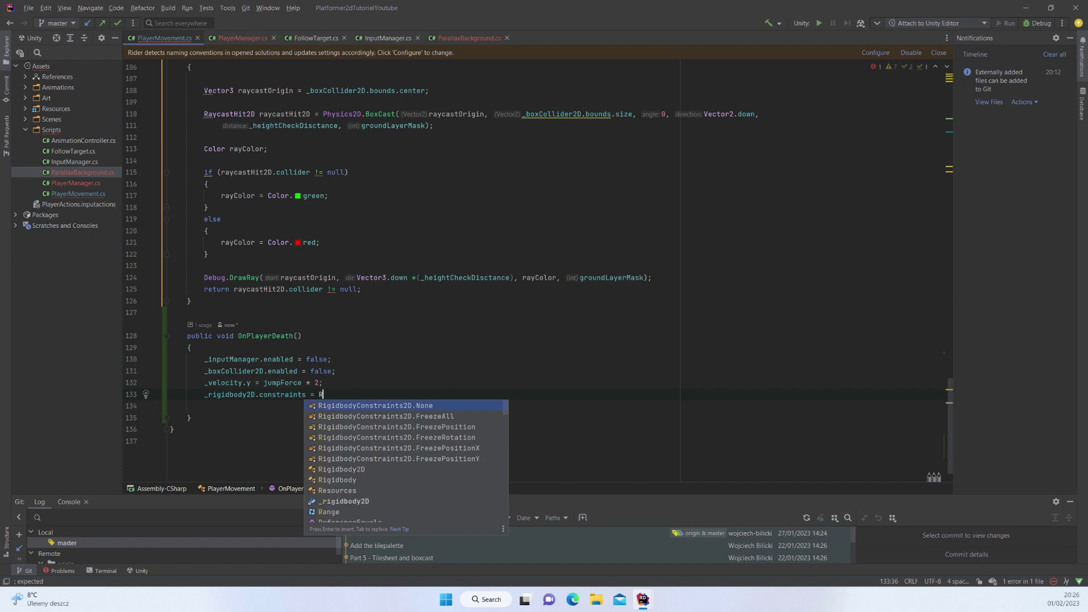
{"action": "key", "text": "Return"}
{"action": "type", "text": ";"}
{"action": "key", "text": "Return"}
Step: Add _rigidbody2D.AddTorque(20, ForceMode2D.Impulse); below the constraints line in OnPlayerDeath
{"action": "type", "text": "_ri"}
{"action": "key", "text": "Return"}
{"action": "type", "text": ".Add"}
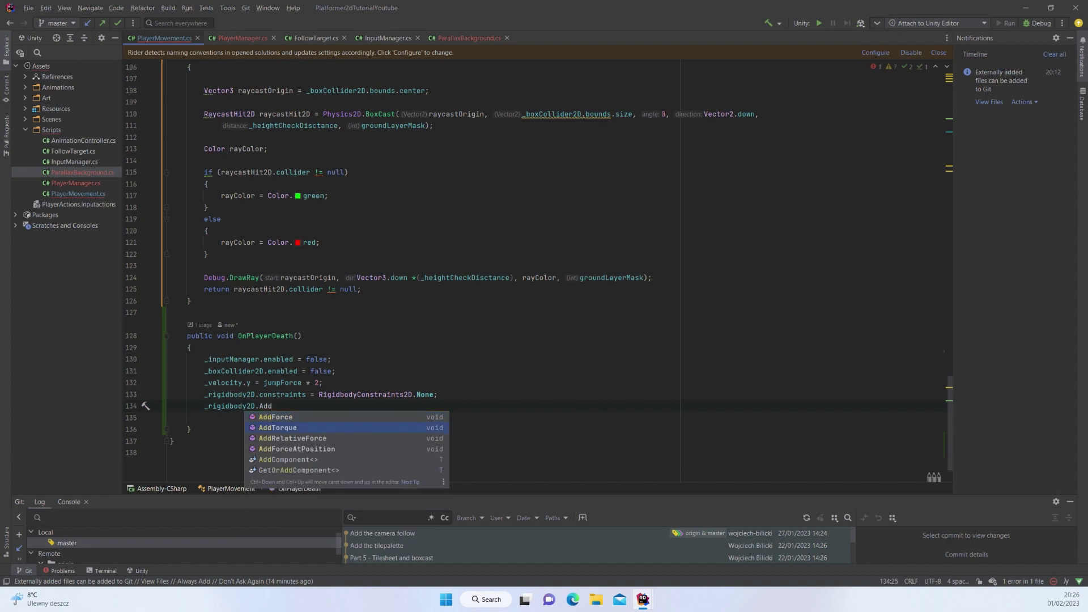
{"action": "key", "text": "Return"}
{"action": "type", "text": "20, "}
{"action": "type", "text": "ForceMode2D.Impulse);"}
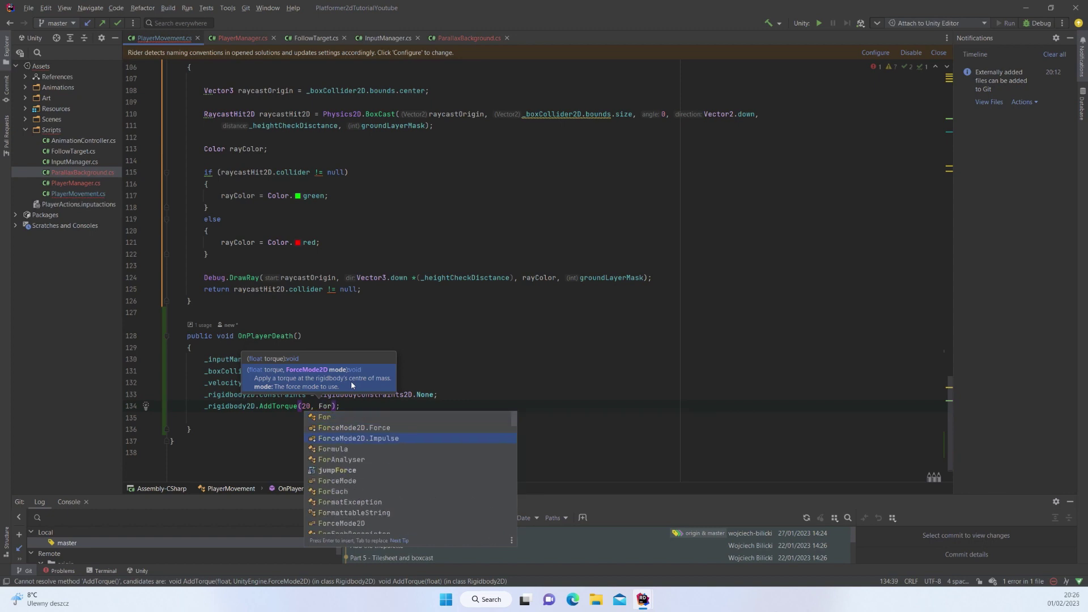
Step: Complete the AddTorque call in OnPlayerDeath with ForceMode2D.Impulse as its force mode
{"action": "key", "text": "Return"}
{"action": "key", "text": "Right"}
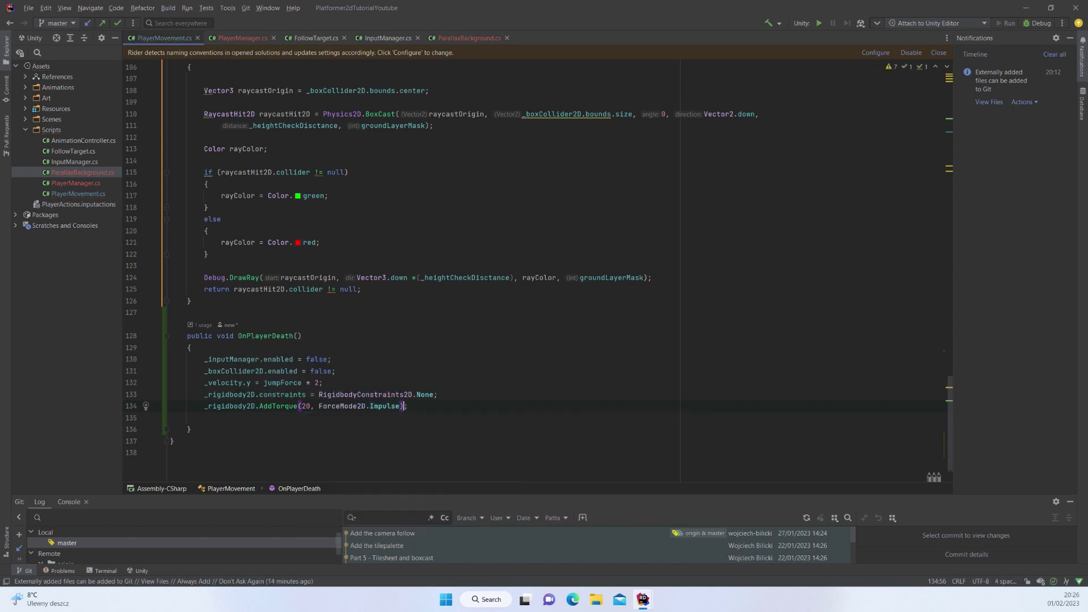
Step: Switch to Unity, play-test the spinning death by running the player right into the gap between the platforms, and stop playing
{"action": "key", "text": "alt+Tab"}
{"action": "left_click", "coordinate": [525, 32]}
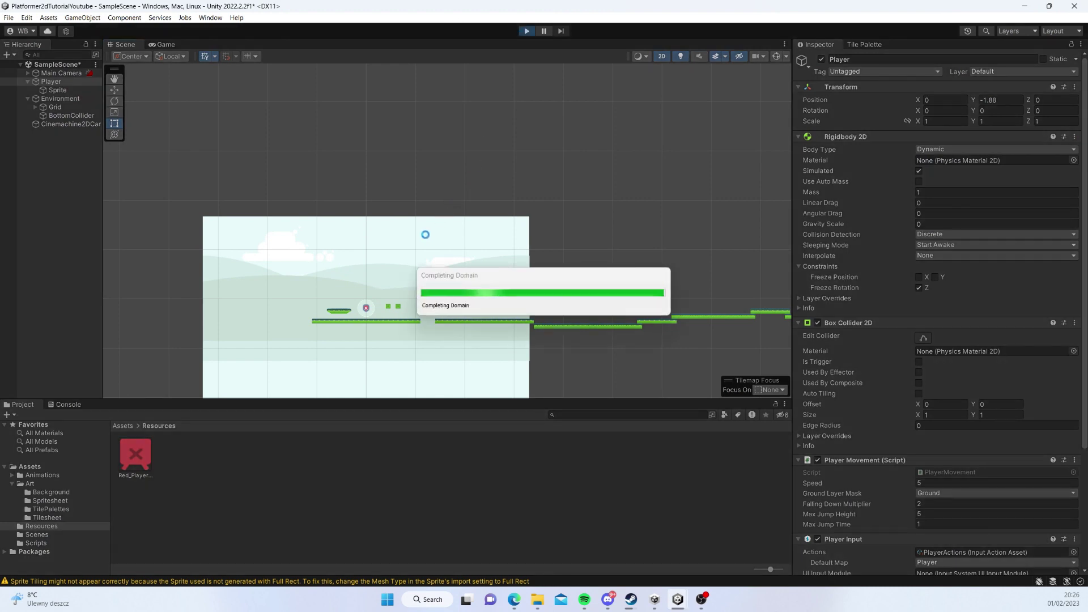
{"action": "key", "text": "d"}
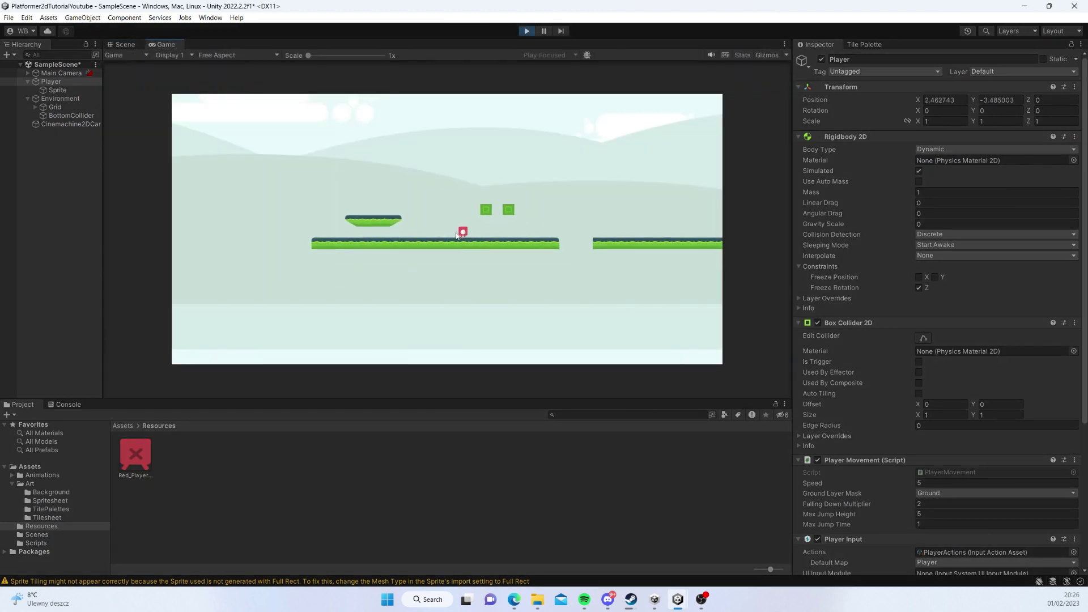
{"action": "key", "text": "d"}
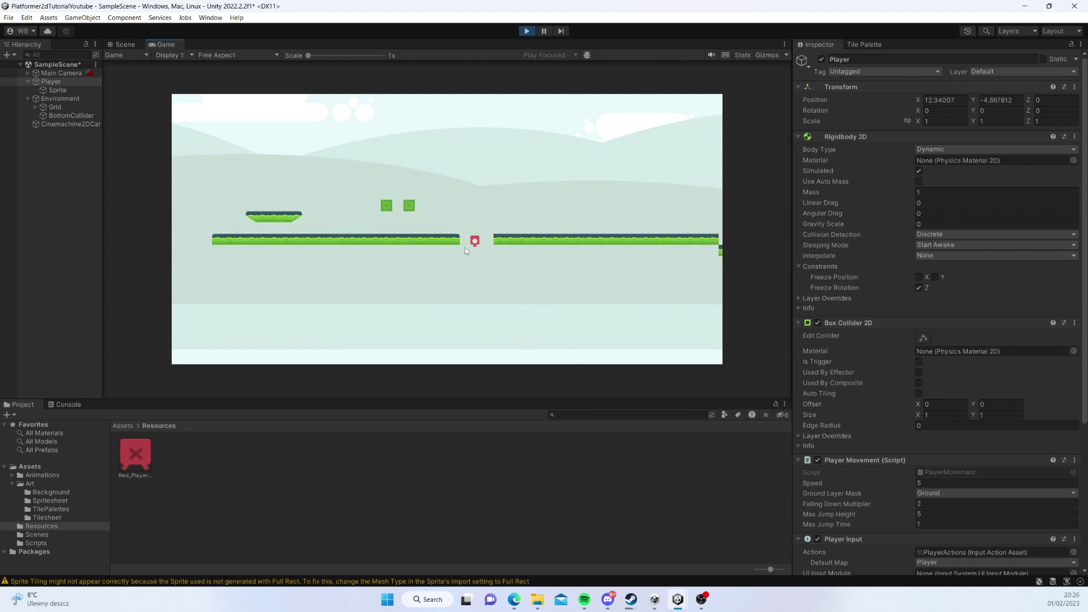
{"action": "key", "text": "a"}
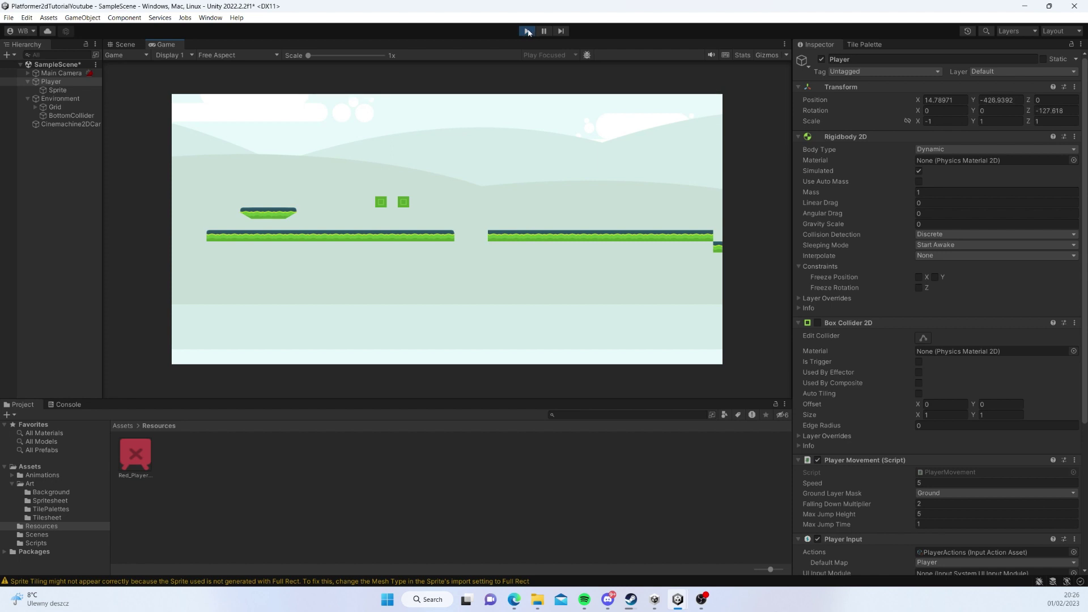
{"action": "left_click", "coordinate": [527, 31]}
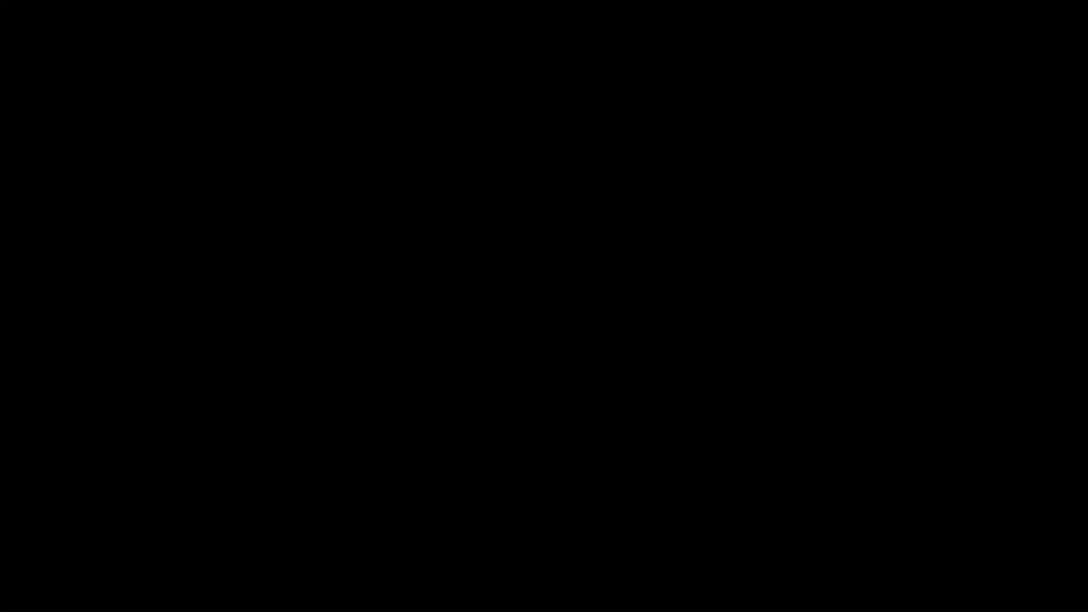